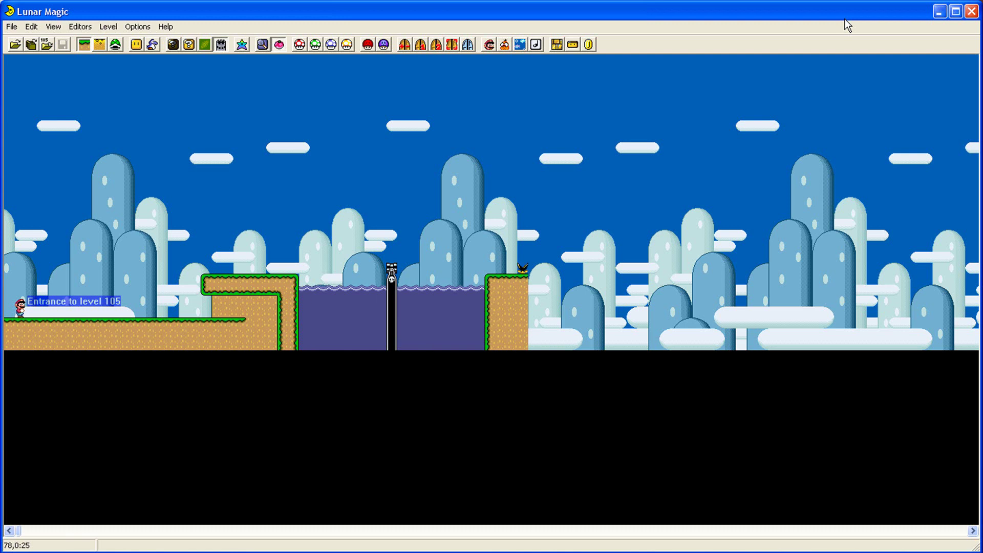
Compare how level 105 is divided by displaying its screen exits, screen boundaries and sub-screen boundaries in turn.
{"action": "key", "text": "F1"}
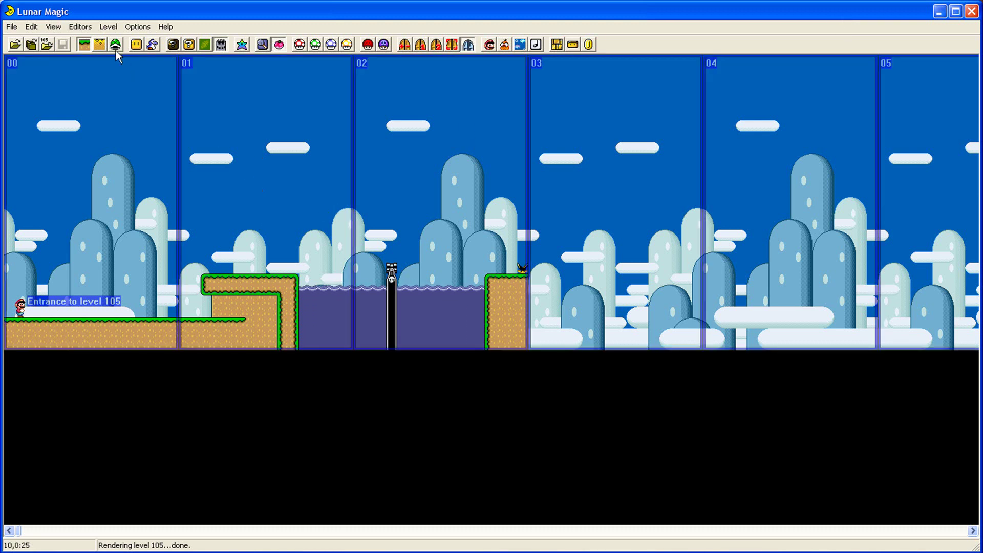
{"action": "left_click", "coordinate": [80, 26]}
{"action": "mouse_move", "coordinate": [54, 28]}
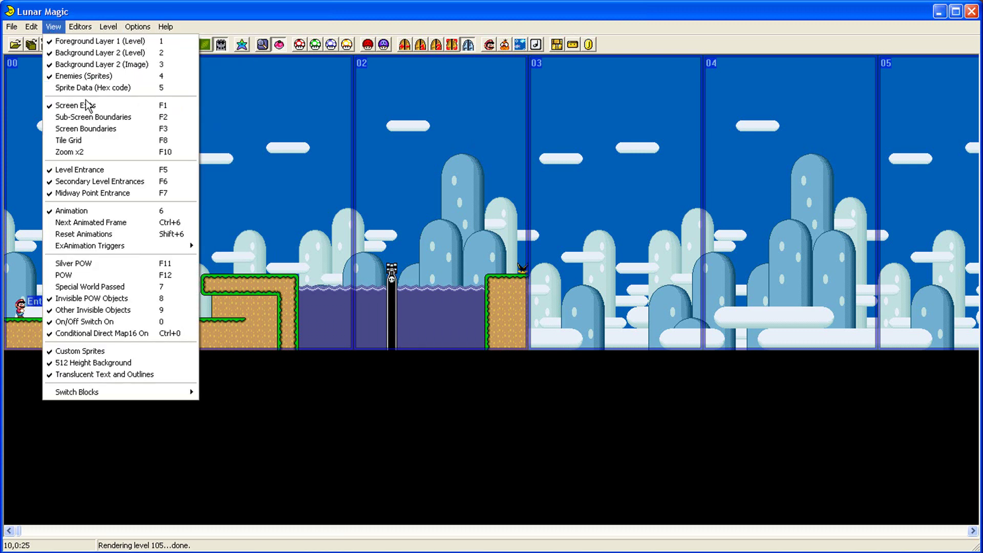
{"action": "left_click", "coordinate": [119, 131]}
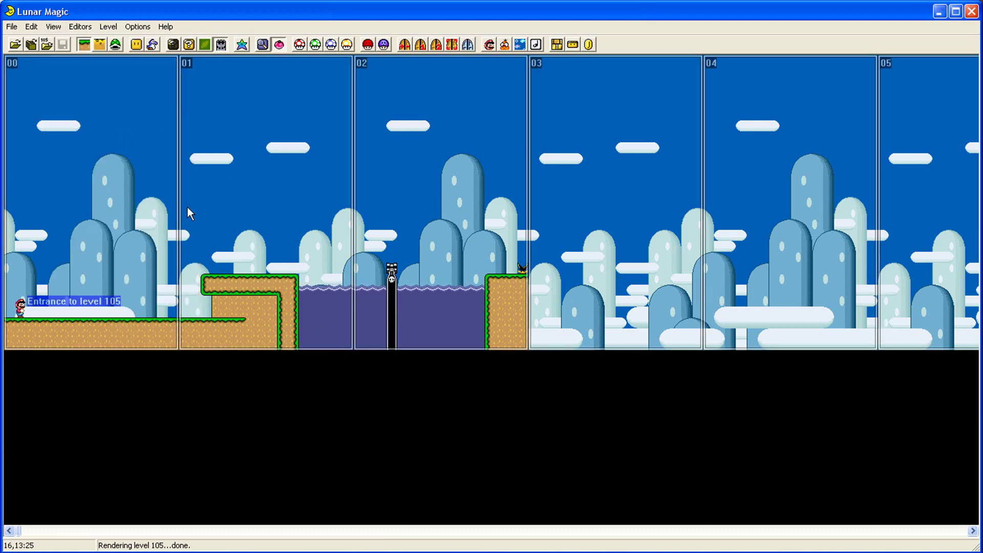
{"action": "key", "text": "F2"}
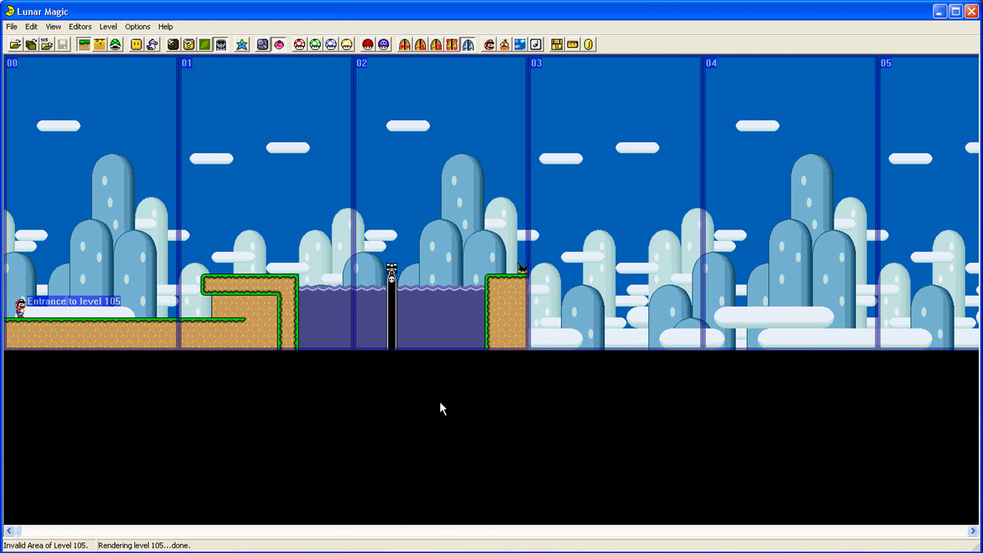
{"action": "key", "text": "F2"}
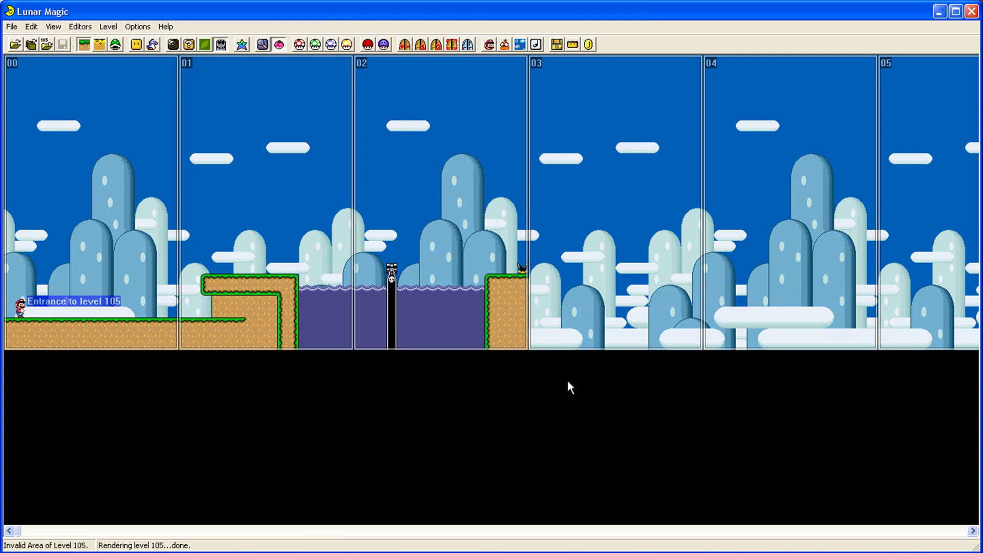
{"action": "key", "text": "F3"}
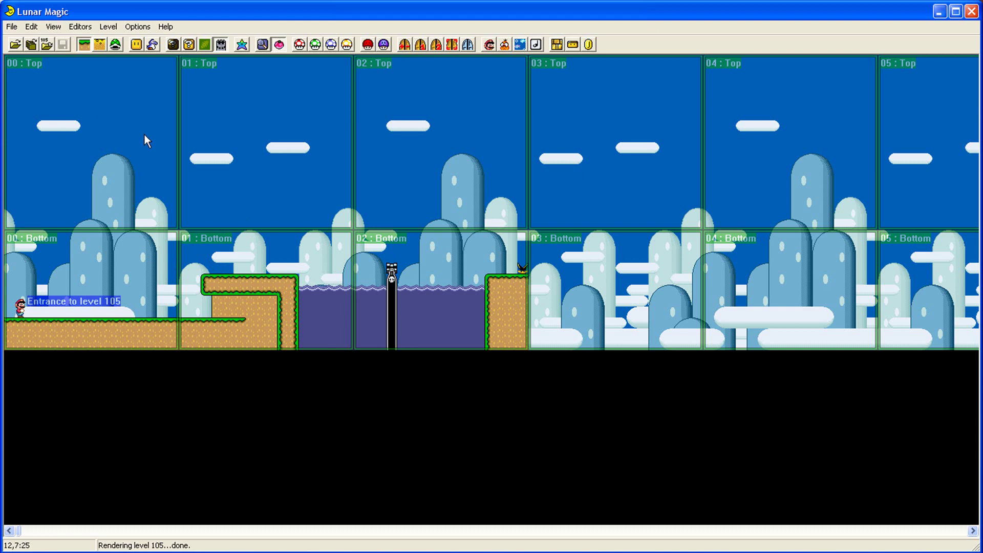
{"action": "left_click_drag", "start_coordinate": [118, 217], "coordinate": [121, 244]}
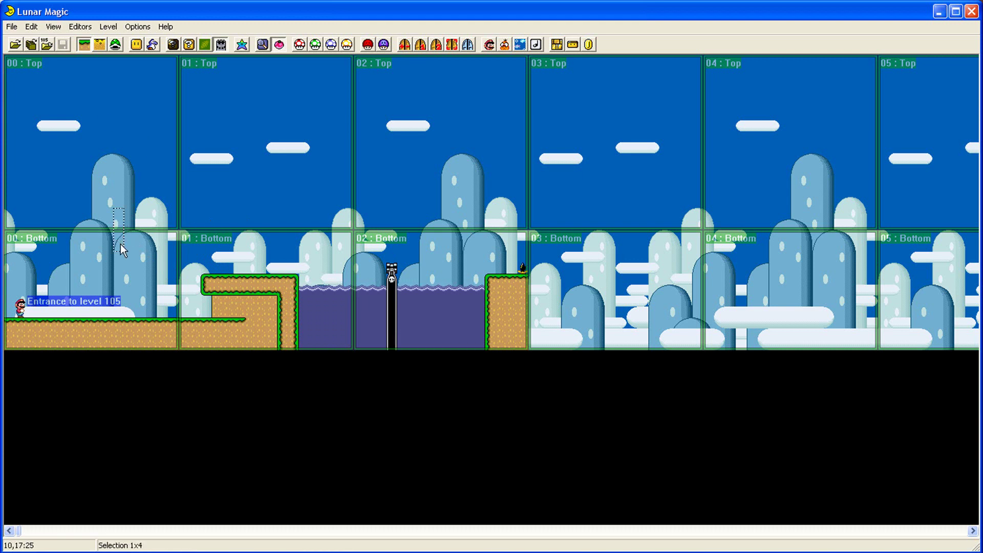
Zoom the level view to x2 and display the screen exits instead of the sub-screen boundaries.
{"action": "left_click", "coordinate": [262, 44]}
{"action": "left_click_drag", "start_coordinate": [217, 256], "coordinate": [229, 281]}
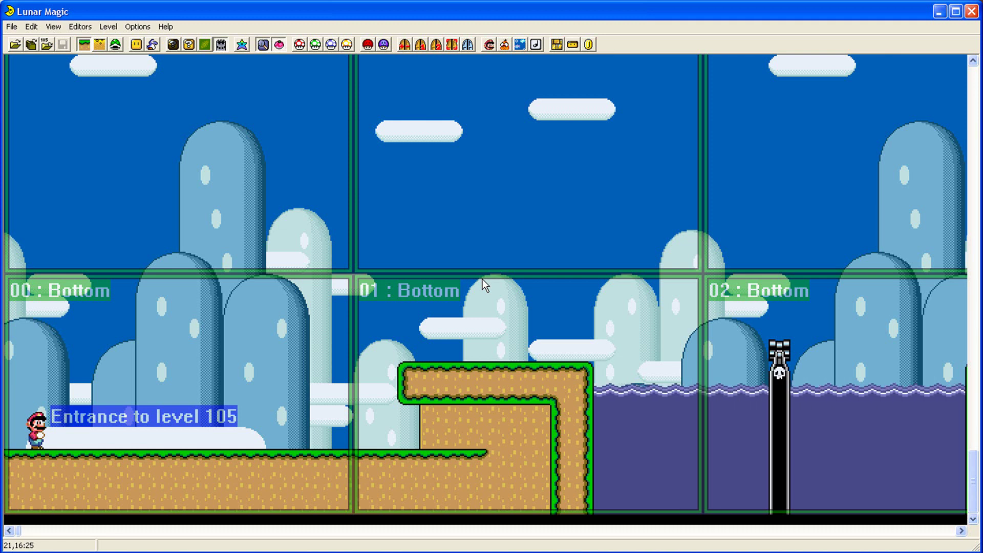
{"action": "key", "text": "F1"}
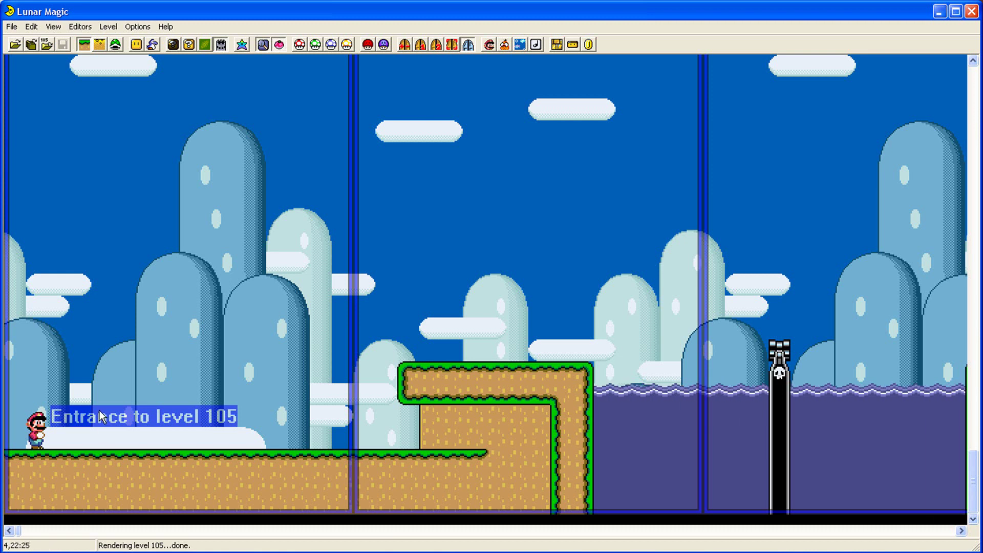
Examine the existing terrain and water pit between the level entrance and the end of screen 02.
{"action": "scroll", "coordinate": [182, 366], "scroll_direction": "right", "scroll_amount": 1}
{"action": "scroll", "coordinate": [189, 361], "scroll_direction": "right", "scroll_amount": 4}
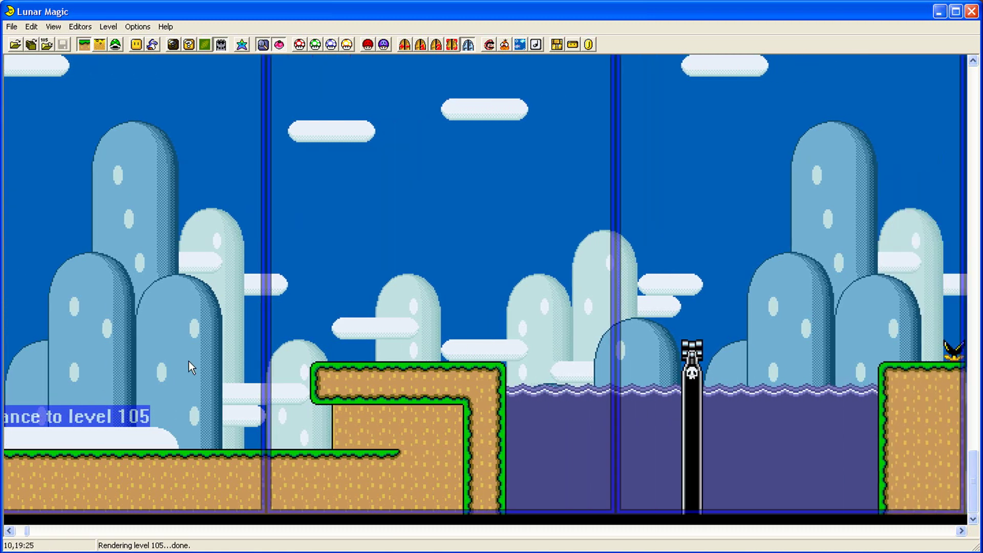
{"action": "scroll", "coordinate": [189, 361], "scroll_direction": "right", "scroll_amount": 5}
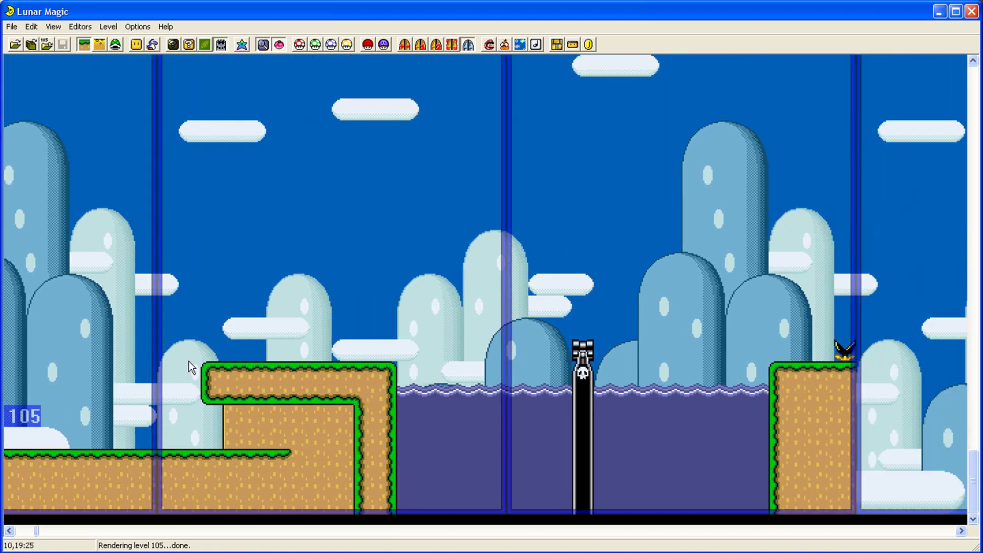
{"action": "scroll", "coordinate": [304, 364], "scroll_direction": "left", "scroll_amount": 2}
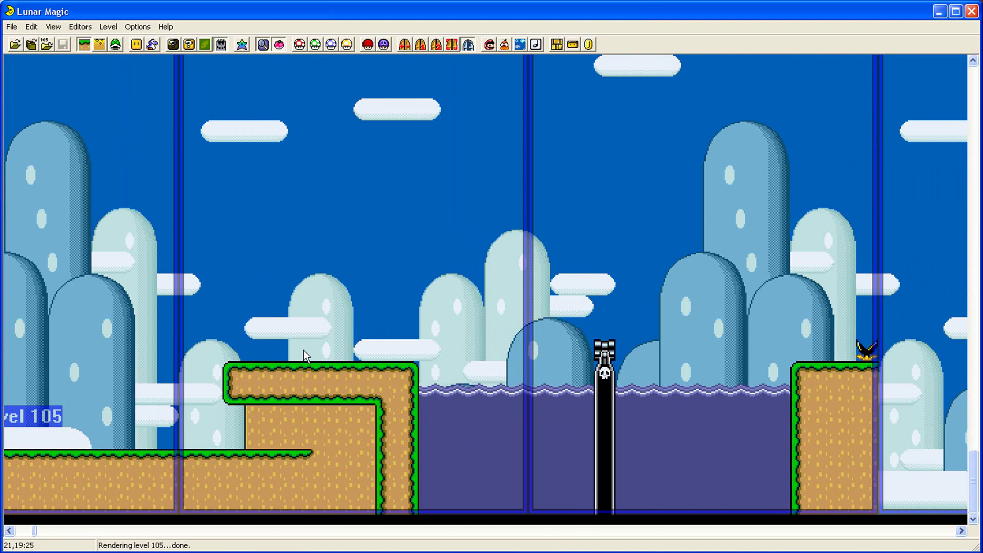
{"action": "left_click_drag", "start_coordinate": [186, 322], "coordinate": [871, 344]}
{"action": "left_click_drag", "start_coordinate": [426, 367], "coordinate": [772, 426]}
{"action": "left_click", "coordinate": [464, 363]}
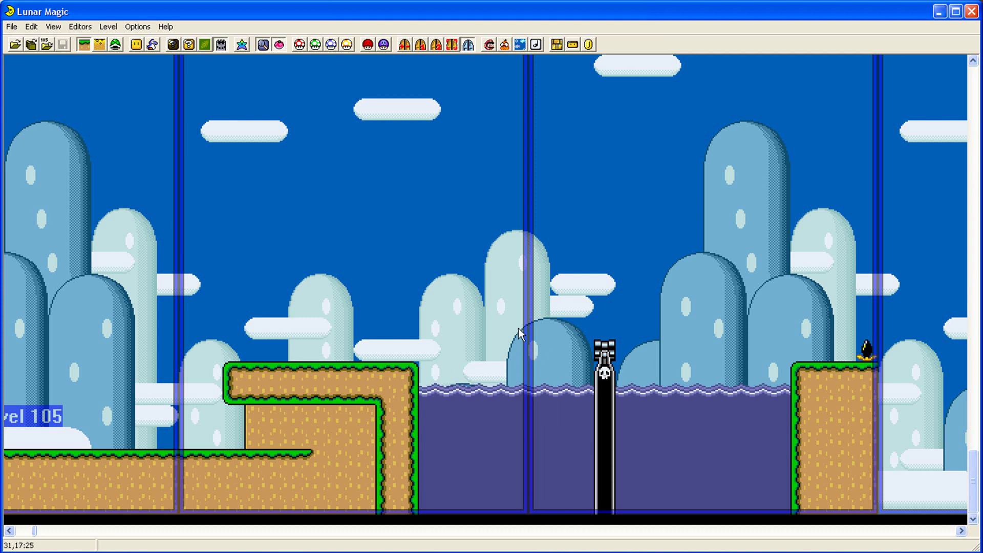
{"action": "left_click_drag", "start_coordinate": [182, 230], "coordinate": [483, 292]}
Look over the empty screens that follow the last piece of ground.
{"action": "scroll", "coordinate": [434, 254], "scroll_direction": "right", "scroll_amount": 1}
{"action": "scroll", "coordinate": [435, 254], "scroll_direction": "right", "scroll_amount": 5}
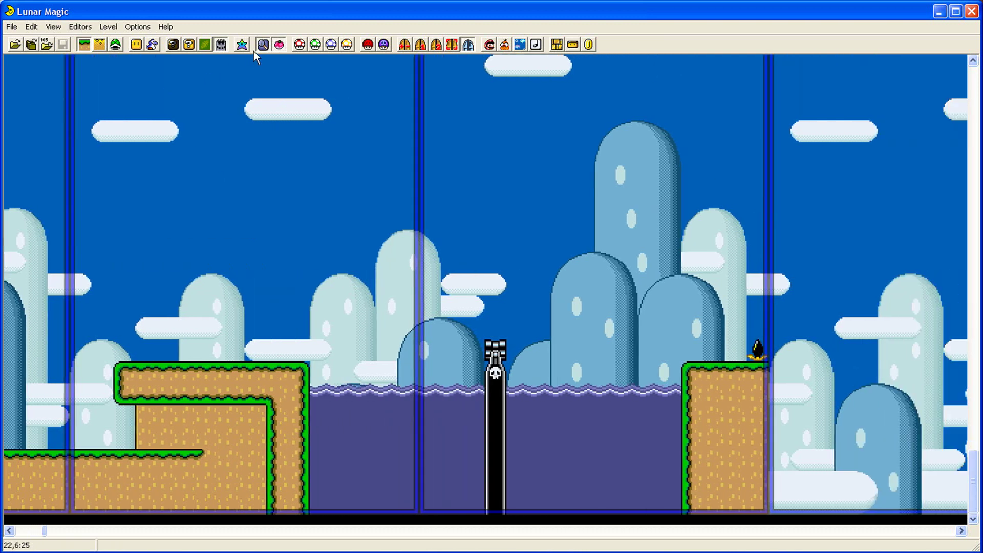
{"action": "scroll", "coordinate": [355, 112], "scroll_direction": "right", "scroll_amount": 15}
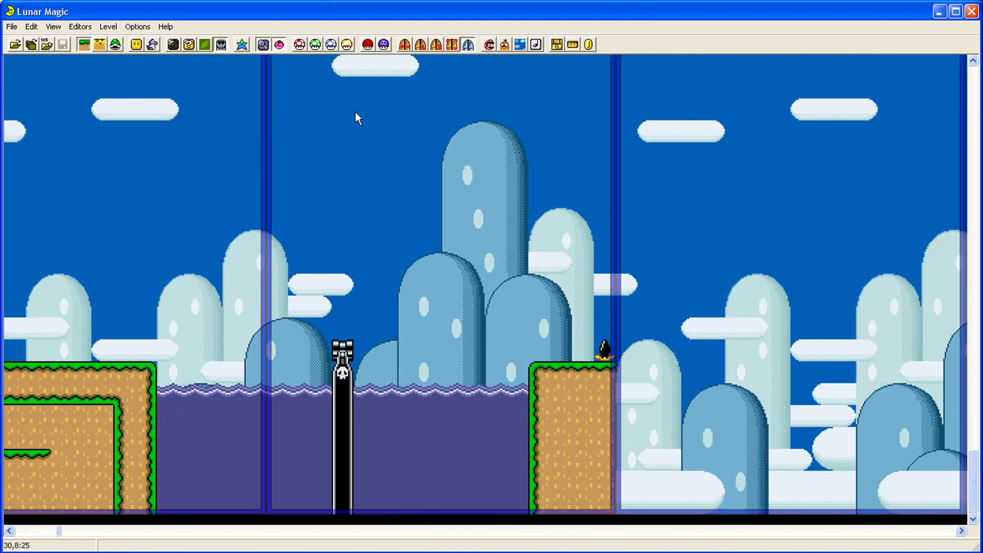
{"action": "left_click_drag", "start_coordinate": [774, 264], "coordinate": [430, 260]}
{"action": "scroll", "coordinate": [430, 260], "scroll_direction": "right", "scroll_amount": 1}
{"action": "scroll", "coordinate": [435, 257], "scroll_direction": "right", "scroll_amount": 12}
{"action": "left_click_drag", "start_coordinate": [488, 276], "coordinate": [821, 292]}
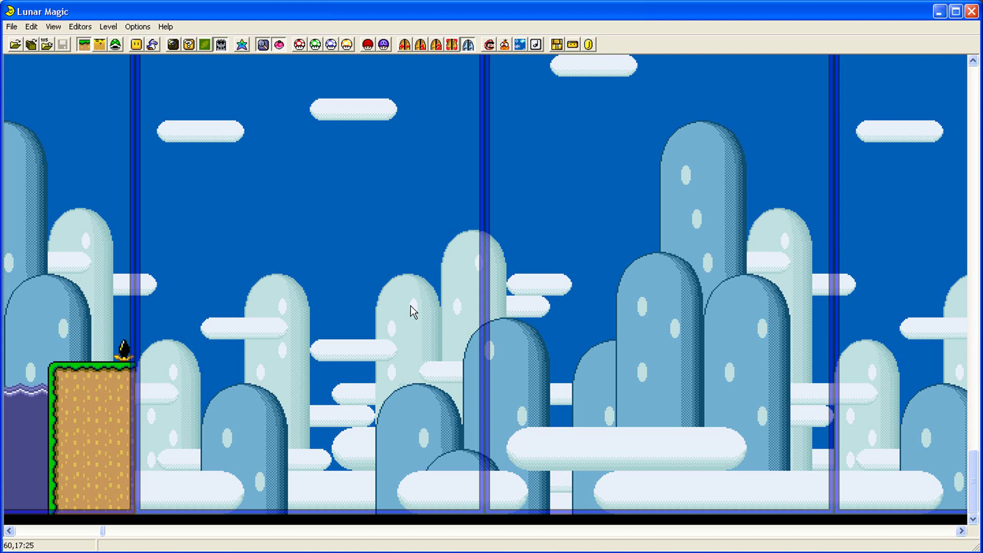
{"action": "key", "text": "Left"}
{"action": "key", "text": "Left"}
{"action": "key", "text": "Left"}
{"action": "key", "text": "Left"}
{"action": "key", "text": "Left"}
{"action": "key", "text": "Left"}
{"action": "key", "text": "Left"}
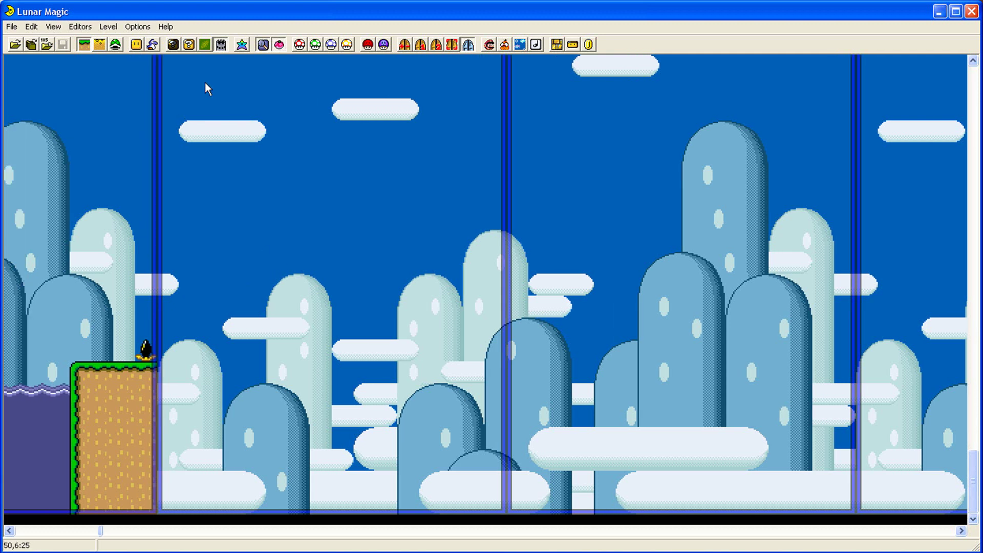
Open the object-adding window with Direct Map16 Access, return the level view to normal zoom, and move the window clear of the level.
{"action": "left_click", "coordinate": [189, 47]}
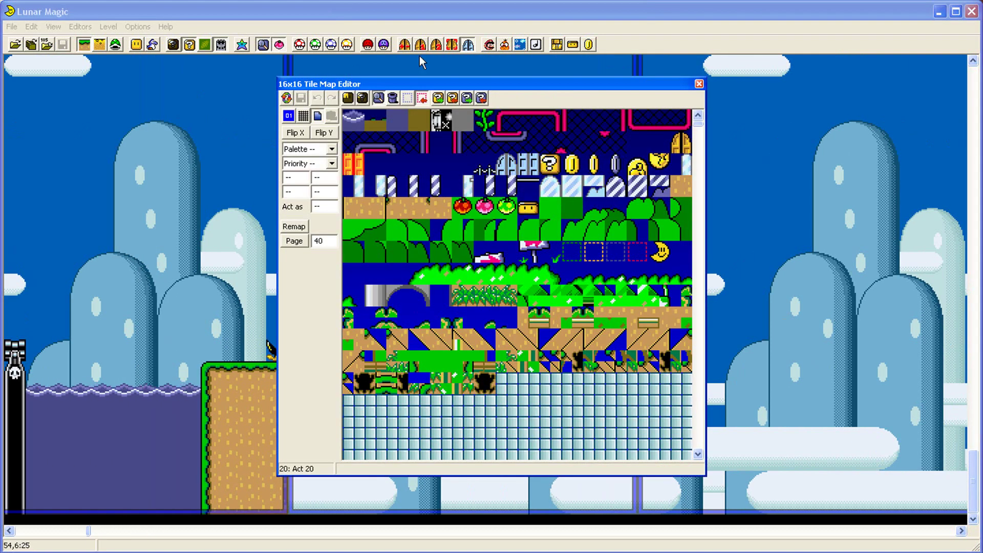
{"action": "left_click", "coordinate": [699, 83]}
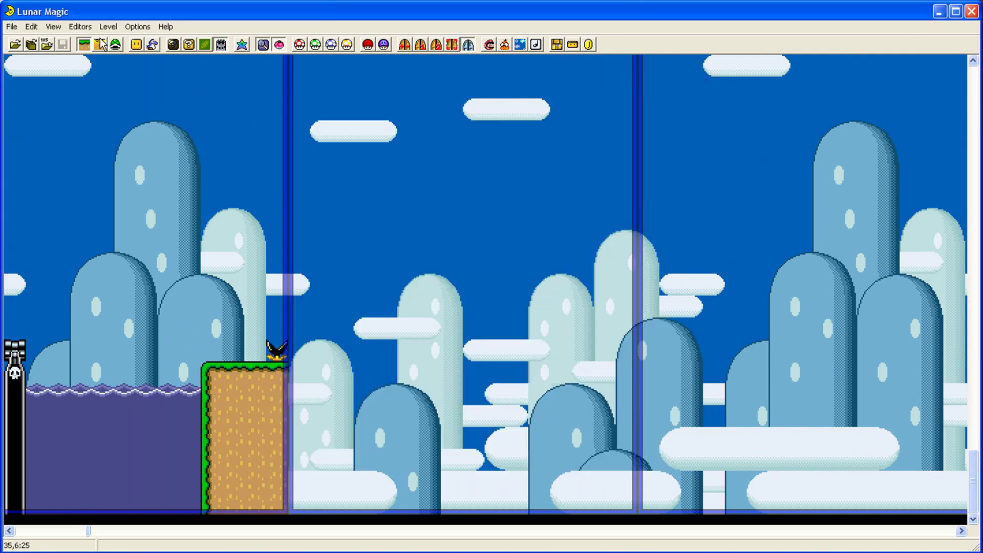
{"action": "key", "text": "Insert"}
{"action": "left_click", "coordinate": [153, 362]}
{"action": "left_click_drag", "start_coordinate": [163, 114], "coordinate": [847, 199]}
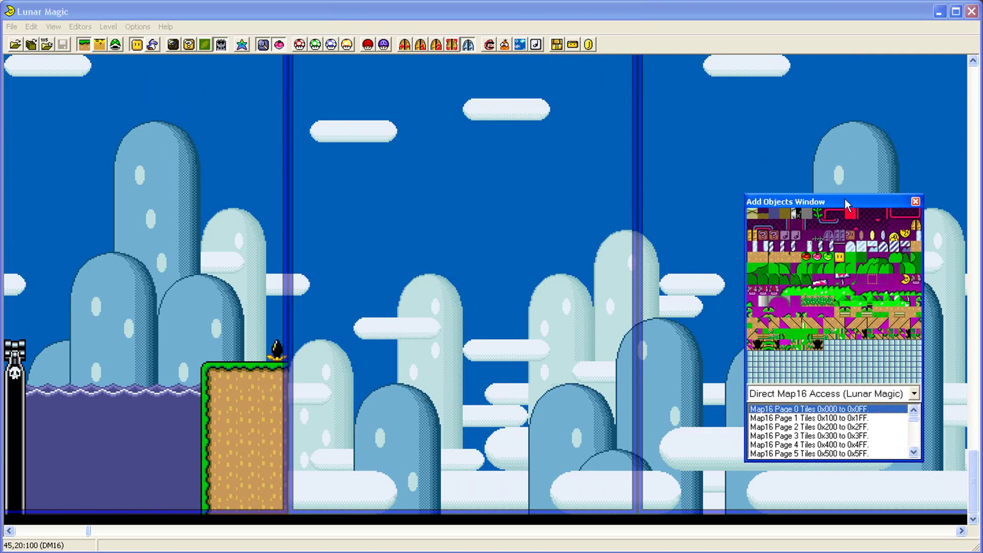
{"action": "left_click", "coordinate": [263, 45]}
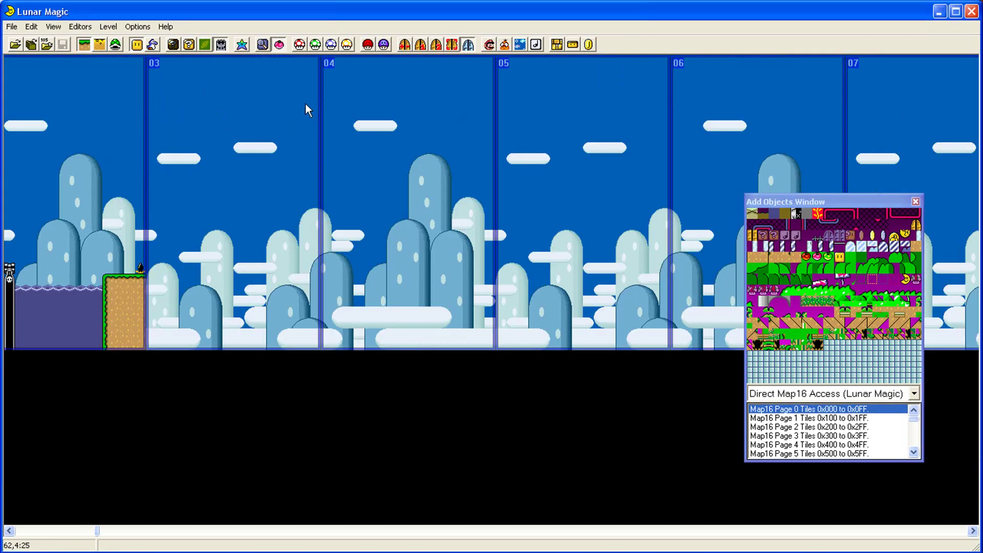
{"action": "scroll", "coordinate": [210, 236], "scroll_direction": "left", "scroll_amount": 3}
{"action": "scroll", "coordinate": [224, 264], "scroll_direction": "left", "scroll_amount": 3}
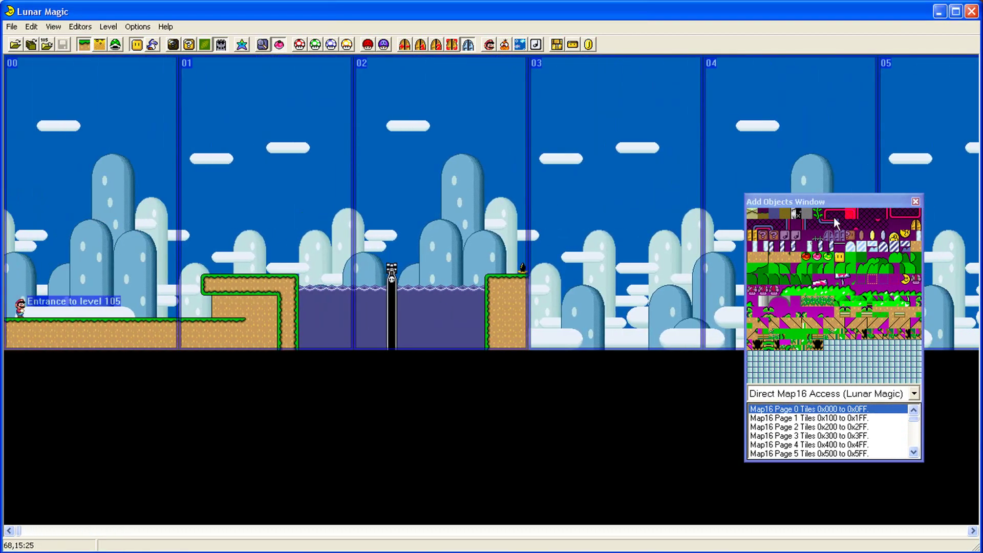
{"action": "left_click_drag", "start_coordinate": [783, 201], "coordinate": [982, 327]}
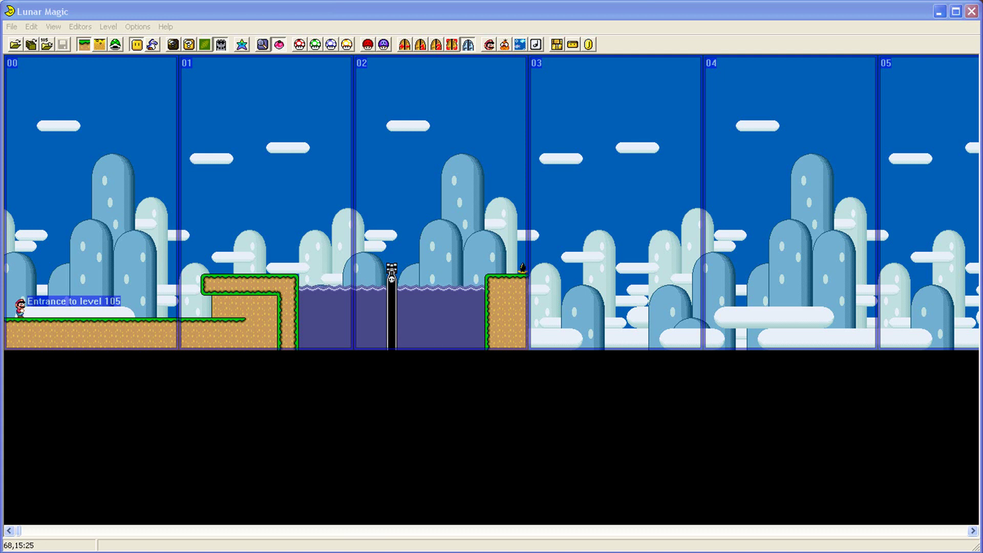
Extend the ground into screen 03 with a two-tile-wide ledge and a gentle upward slope eight tiles wide.
{"action": "left_click", "coordinate": [526, 277]}
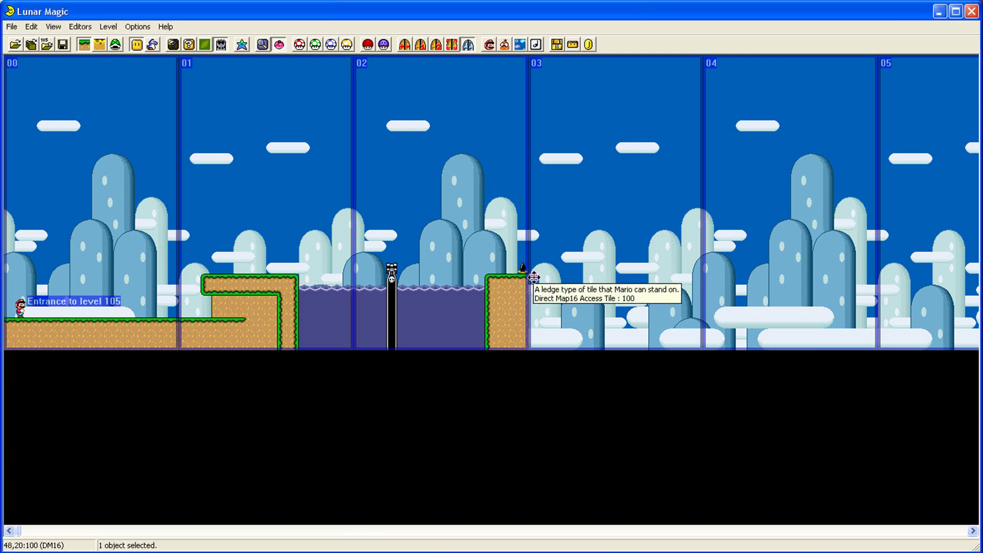
{"action": "left_click_drag", "start_coordinate": [536, 277], "coordinate": [605, 265]}
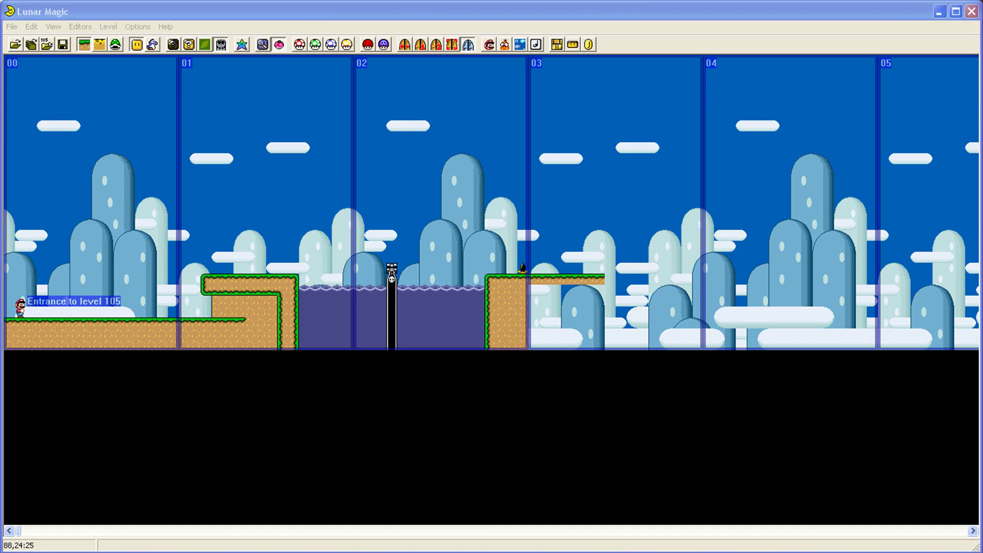
{"action": "right_click", "coordinate": [610, 239]}
{"action": "left_click_drag", "start_coordinate": [617, 246], "coordinate": [551, 277]}
{"action": "left_click", "coordinate": [596, 277]}
{"action": "left_click_drag", "start_coordinate": [631, 267], "coordinate": [577, 267]}
{"action": "left_click", "coordinate": [974, 277]}
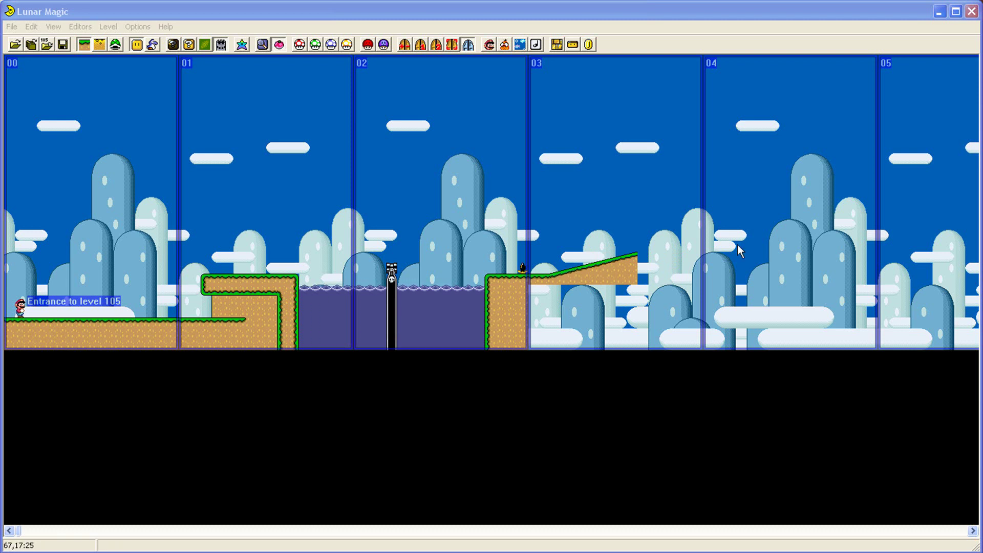
Reduce the gentle slope to a single rise four tiles wide, set directly against the ledge.
{"action": "left_click", "coordinate": [635, 271]}
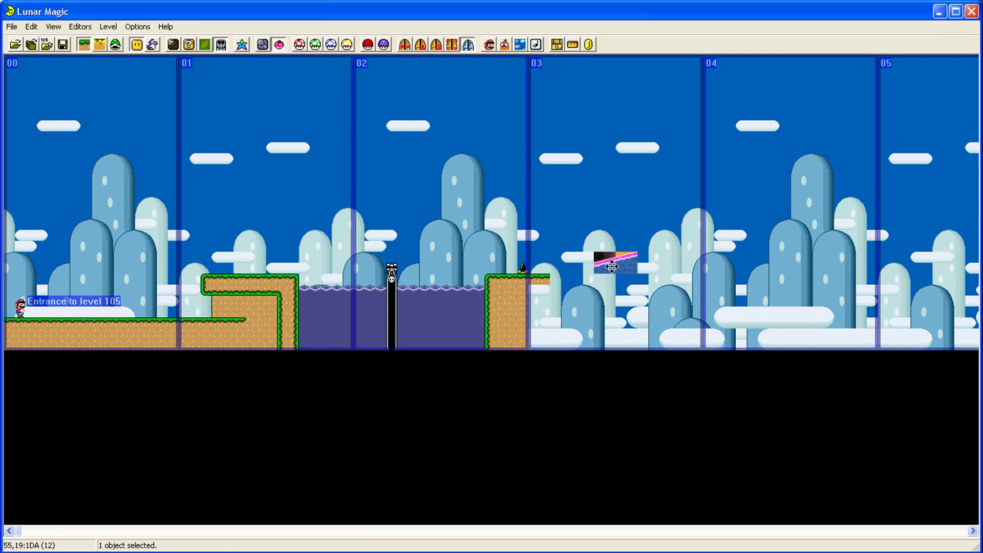
{"action": "left_click_drag", "start_coordinate": [623, 283], "coordinate": [580, 271]}
{"action": "left_click", "coordinate": [578, 249]}
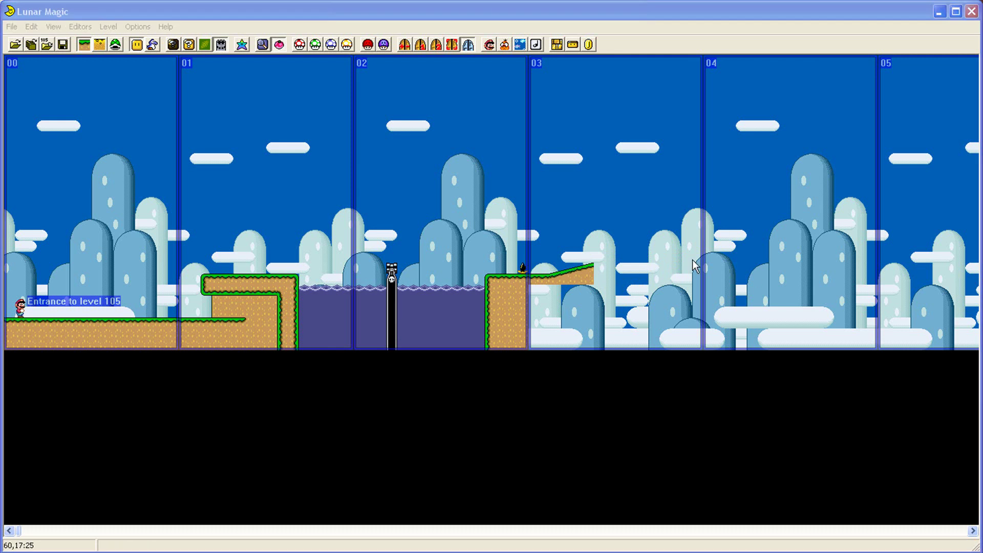
Continue the hill upward with a two-tile-wide medium slope and a four-tile-wide steep slope.
{"action": "right_click", "coordinate": [616, 251]}
{"action": "left_click_drag", "start_coordinate": [610, 236], "coordinate": [601, 267]}
{"action": "left_click", "coordinate": [627, 215]}
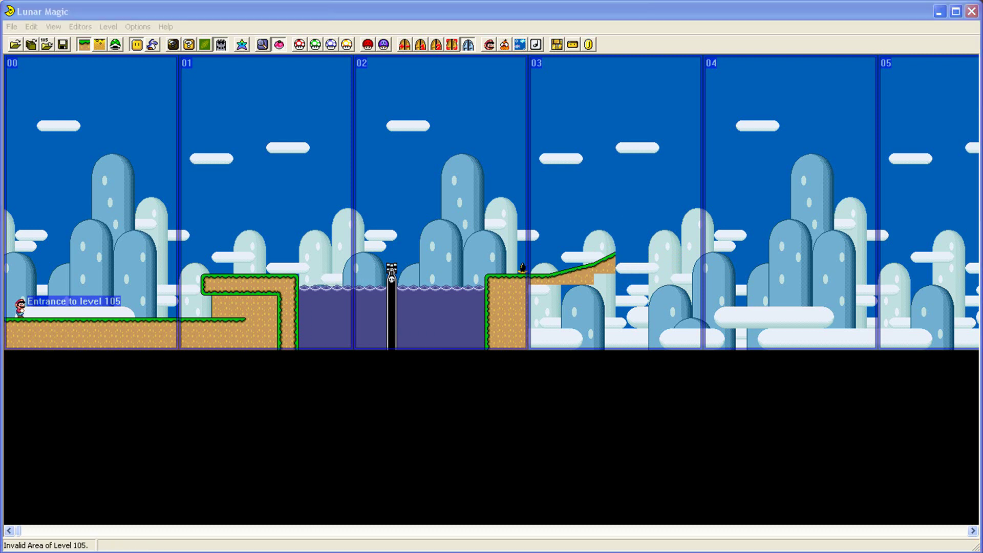
{"action": "right_click", "coordinate": [613, 197]}
{"action": "left_click_drag", "start_coordinate": [595, 205], "coordinate": [647, 240]}
{"action": "left_click", "coordinate": [653, 279]}
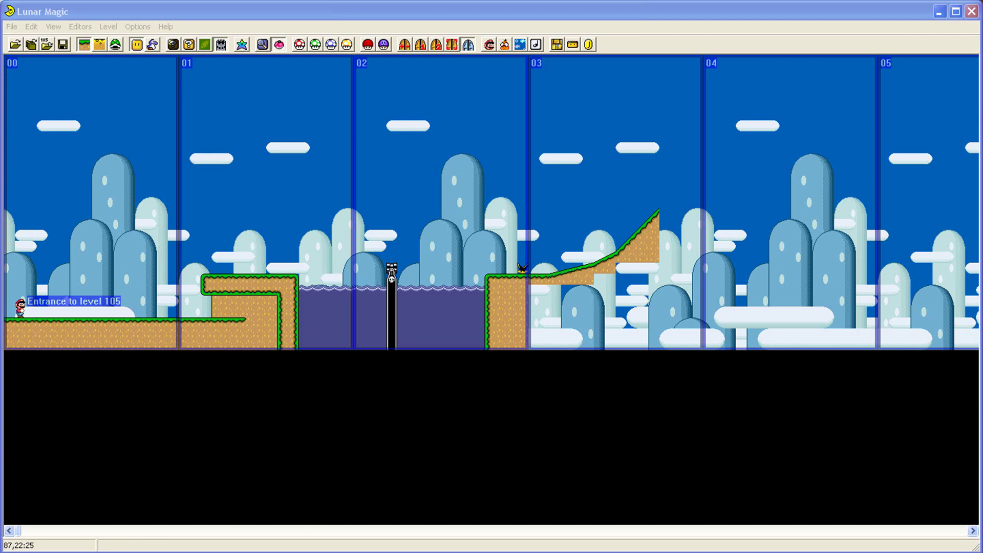
Add a vertical wall about three tiles high above the steep slope and cap it with a top corner.
{"action": "right_click", "coordinate": [667, 200]}
{"action": "left_click_drag", "start_coordinate": [663, 221], "coordinate": [677, 240]}
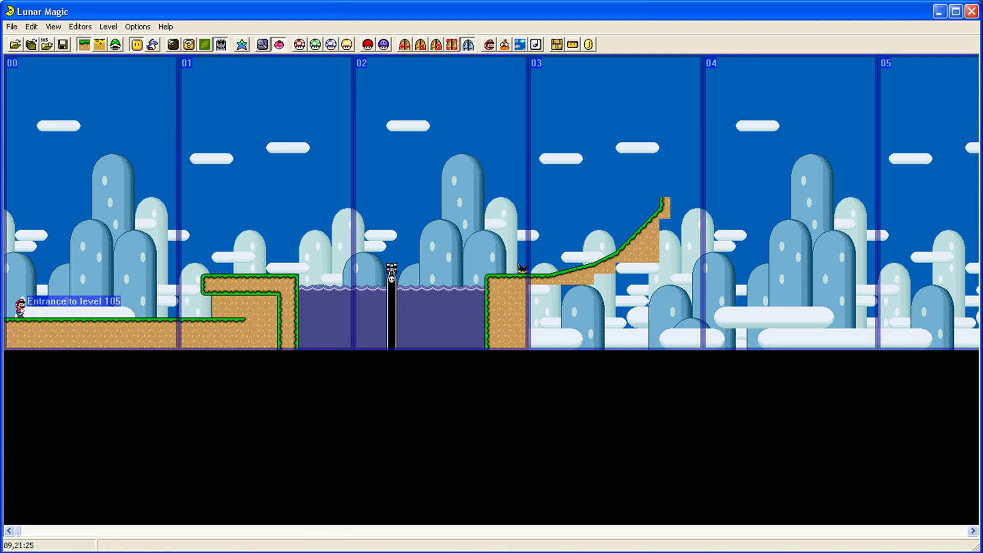
{"action": "left_click_drag", "start_coordinate": [665, 204], "coordinate": [665, 188]}
{"action": "right_click", "coordinate": [665, 181]}
{"action": "left_click", "coordinate": [625, 165]}
Shift the slopes and wall three tiles right and widen the ledge to five tiles to reconnect them to the ground.
{"action": "left_click_drag", "start_coordinate": [546, 179], "coordinate": [670, 285]}
{"action": "left_click_drag", "start_coordinate": [618, 247], "coordinate": [650, 248]}
{"action": "left_click", "coordinate": [565, 291]}
{"action": "left_click", "coordinate": [546, 277]}
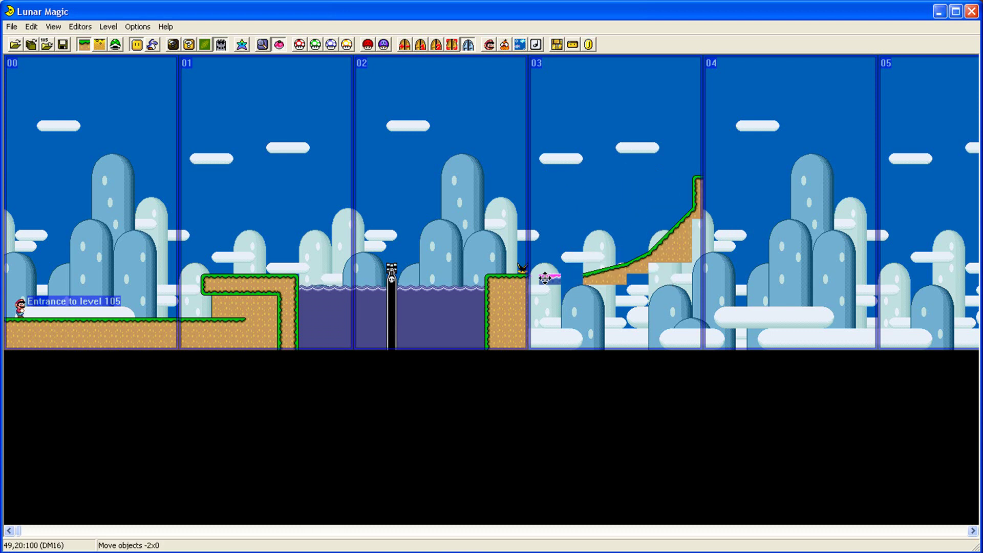
{"action": "left_click_drag", "start_coordinate": [547, 277], "coordinate": [579, 277]}
{"action": "left_click", "coordinate": [575, 241]}
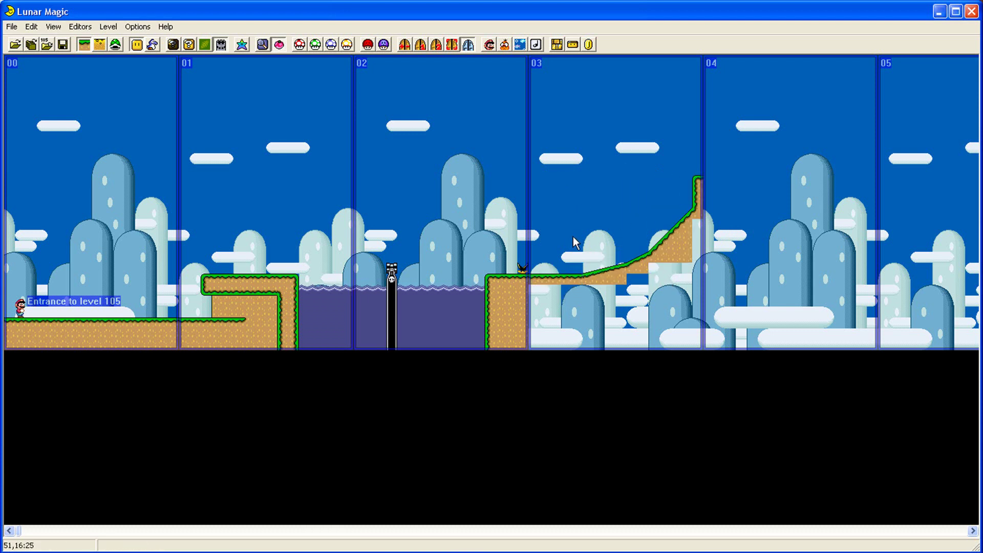
Extend the top of the wall into screen 04 with a short ledge and finish it with a right-hand corner.
{"action": "key", "text": "Right"}
{"action": "key", "text": "Right"}
{"action": "key", "text": "Right"}
{"action": "key", "text": "Right"}
{"action": "key", "text": "Right"}
{"action": "key", "text": "Right"}
{"action": "key", "text": "Right"}
{"action": "key", "text": "Right"}
{"action": "key", "text": "Right"}
{"action": "key", "text": "Right"}
{"action": "key", "text": "Right"}
{"action": "key", "text": "Right"}
{"action": "key", "text": "Right"}
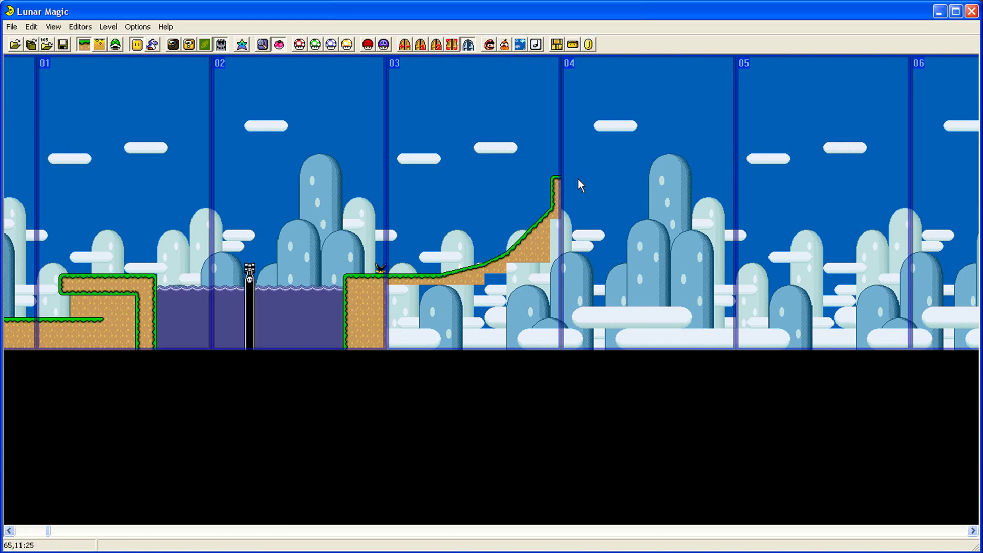
{"action": "left_click", "coordinate": [555, 202]}
{"action": "key", "text": "Delete"}
{"action": "left_click", "coordinate": [555, 199]}
{"action": "right_click", "coordinate": [564, 182]}
{"action": "left_click", "coordinate": [598, 172]}
{"action": "right_click", "coordinate": [574, 183]}
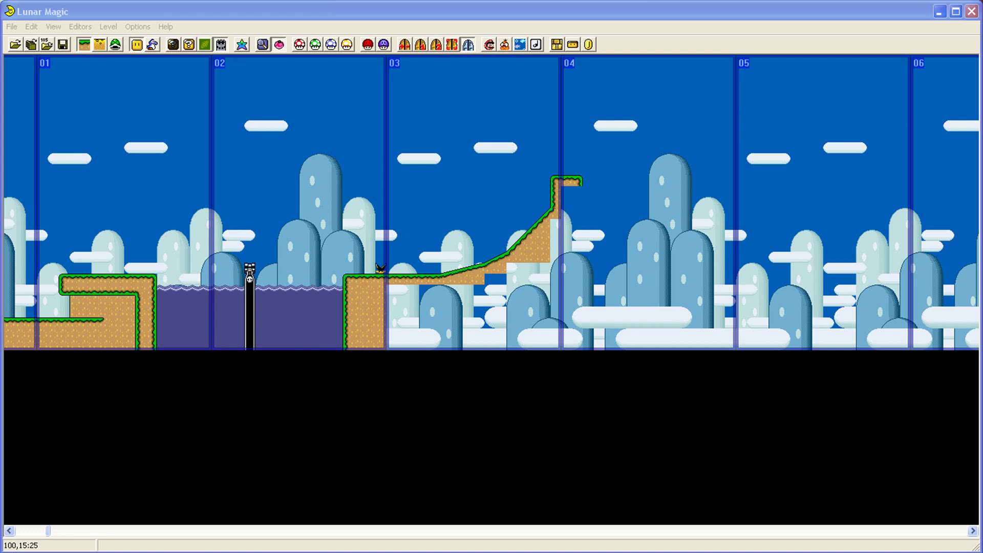
Descend from the peak's right-hand corner with a four-tile-wide steep slope and a six-tile-wide medium slope.
{"action": "right_click", "coordinate": [600, 195]}
{"action": "mouse_move", "coordinate": [600, 216]}
{"action": "left_mouse_down"}
{"action": "mouse_move", "coordinate": [602, 234]}
{"action": "mouse_move", "coordinate": [589, 228]}
{"action": "left_mouse_up"}
{"action": "left_click", "coordinate": [692, 230]}
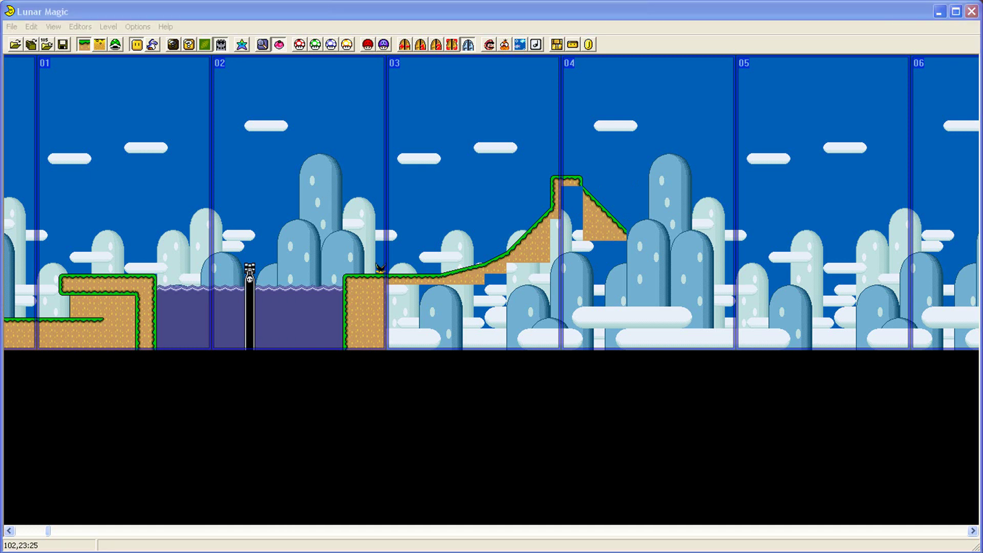
{"action": "right_click", "coordinate": [672, 265]}
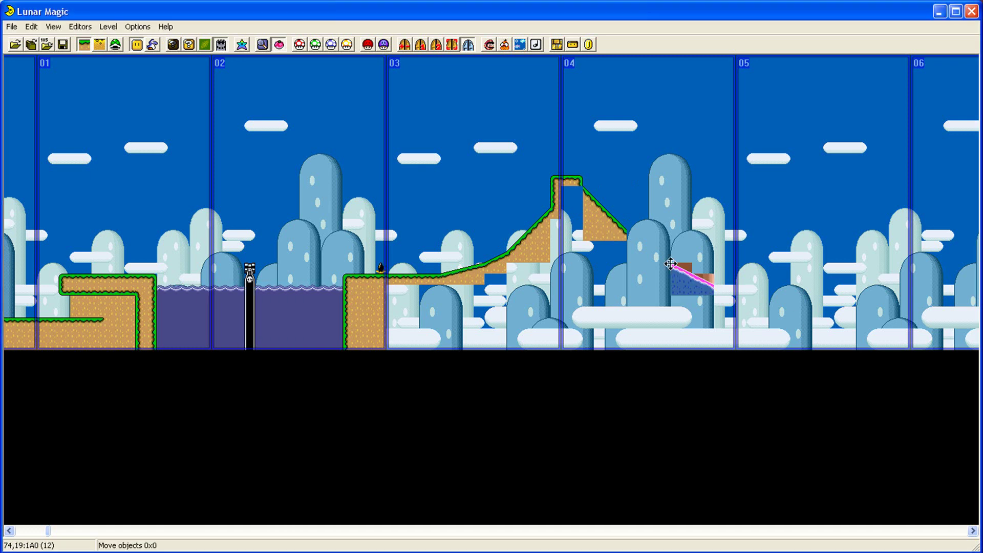
{"action": "left_click_drag", "start_coordinate": [681, 295], "coordinate": [647, 275]}
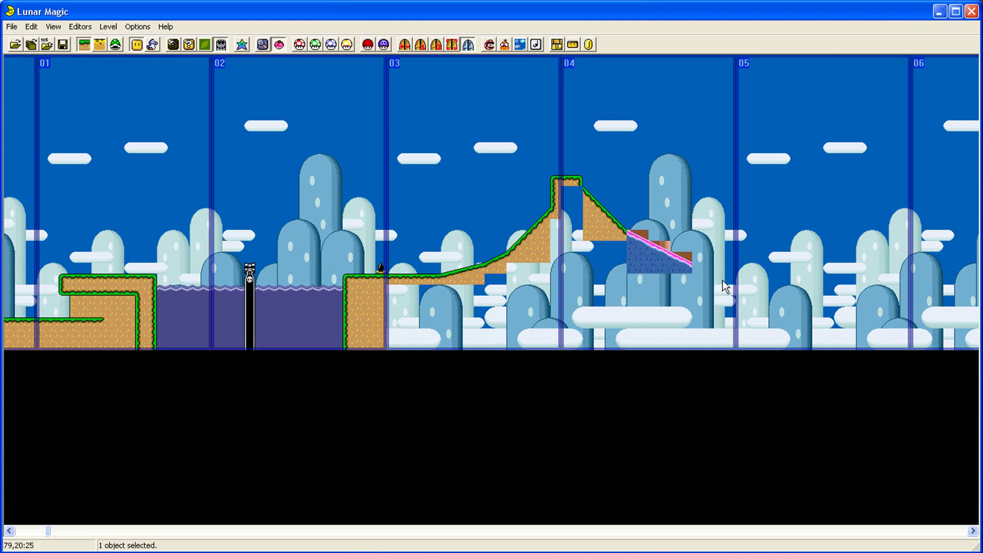
{"action": "left_click", "coordinate": [825, 276]}
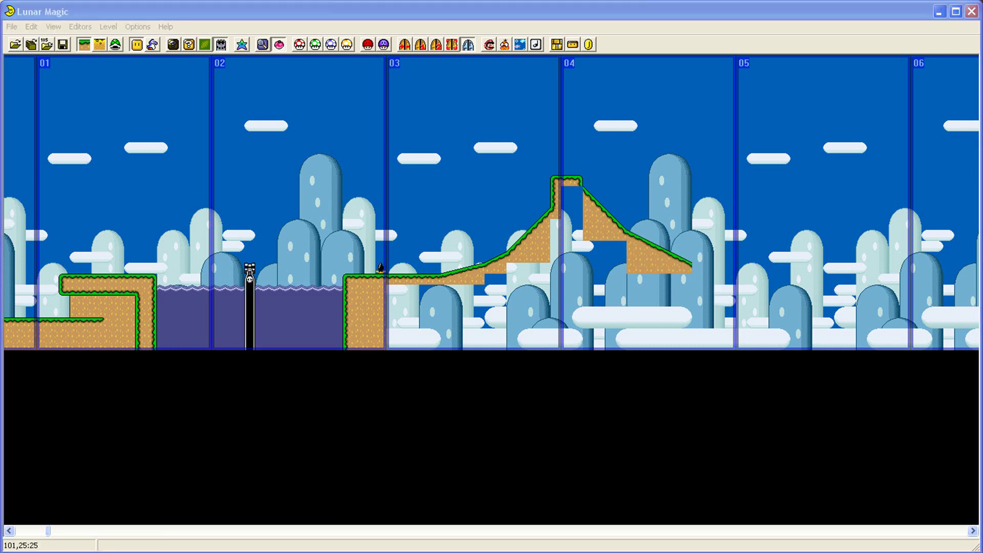
Finish the descent with a four-tile-wide gentle slope ending at the start of screen 05.
{"action": "left_click", "coordinate": [680, 266]}
{"action": "left_click_drag", "start_coordinate": [720, 289], "coordinate": [736, 280]}
{"action": "left_click", "coordinate": [730, 208]}
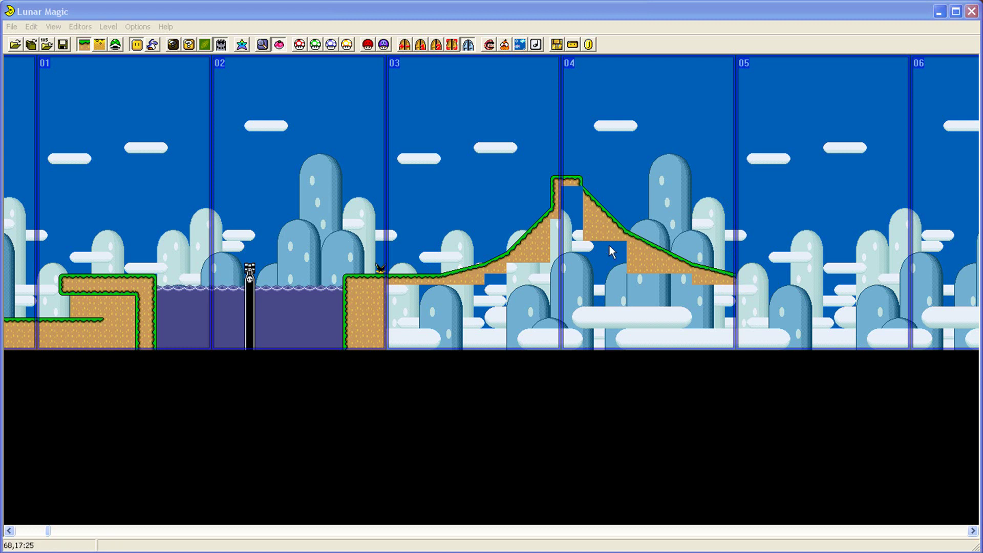
Fill the area beneath the flat ledge and the rising slopes of screen 03 with dirt down to the level's bottom.
{"action": "left_click", "coordinate": [579, 202]}
{"action": "left_click", "coordinate": [388, 289]}
{"action": "left_click_drag", "start_coordinate": [389, 307], "coordinate": [479, 342]}
{"action": "right_click", "coordinate": [490, 281]}
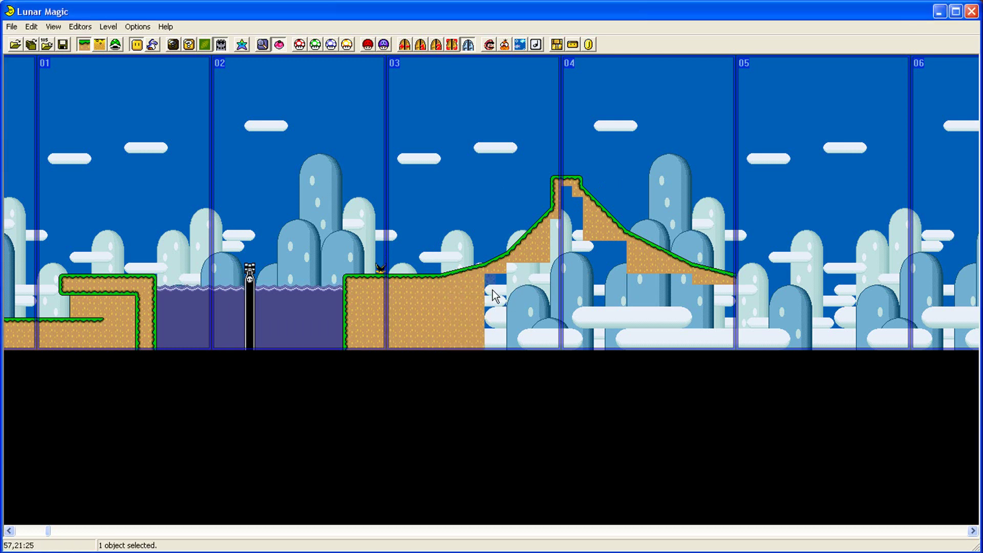
{"action": "left_click_drag", "start_coordinate": [494, 283], "coordinate": [496, 338]}
{"action": "right_click", "coordinate": [513, 270]}
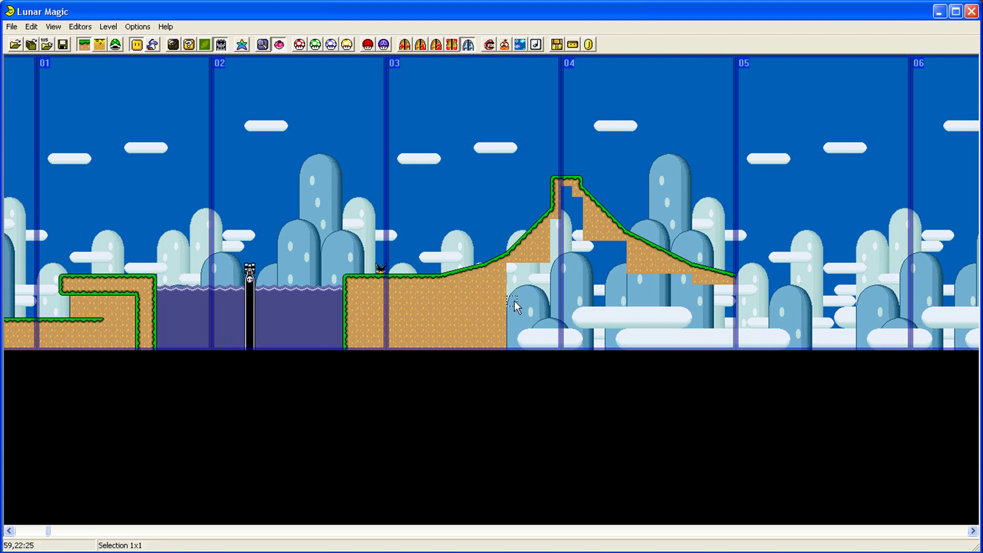
{"action": "left_click_drag", "start_coordinate": [517, 275], "coordinate": [550, 350]}
Fill the gaps inside the peak around the start of screen 04 with dirt columns reaching the level's bottom.
{"action": "left_click", "coordinate": [573, 225]}
{"action": "right_click", "coordinate": [566, 192]}
{"action": "left_click", "coordinate": [565, 210]}
{"action": "right_click", "coordinate": [557, 223]}
{"action": "left_click_drag", "start_coordinate": [559, 229], "coordinate": [554, 341]}
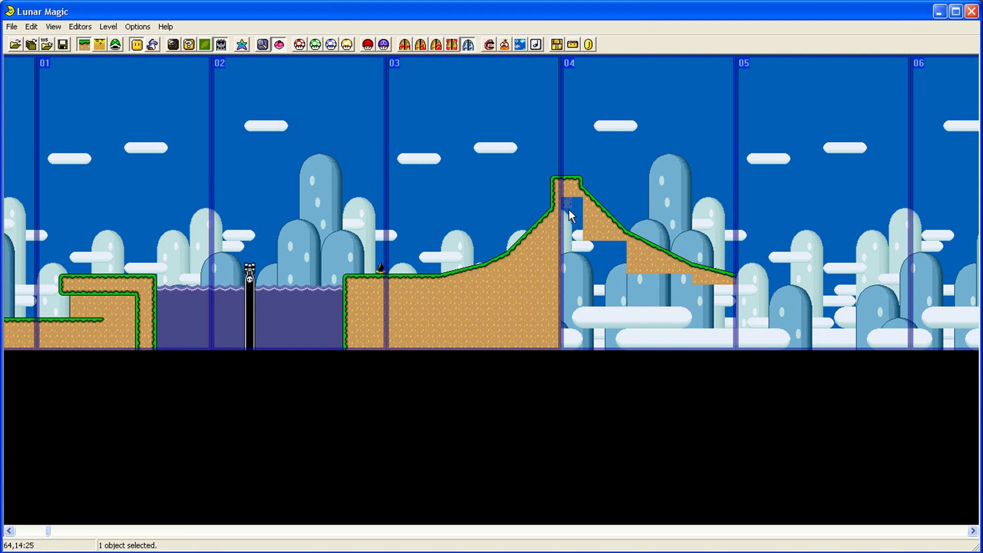
{"action": "left_click_drag", "start_coordinate": [570, 209], "coordinate": [570, 340]}
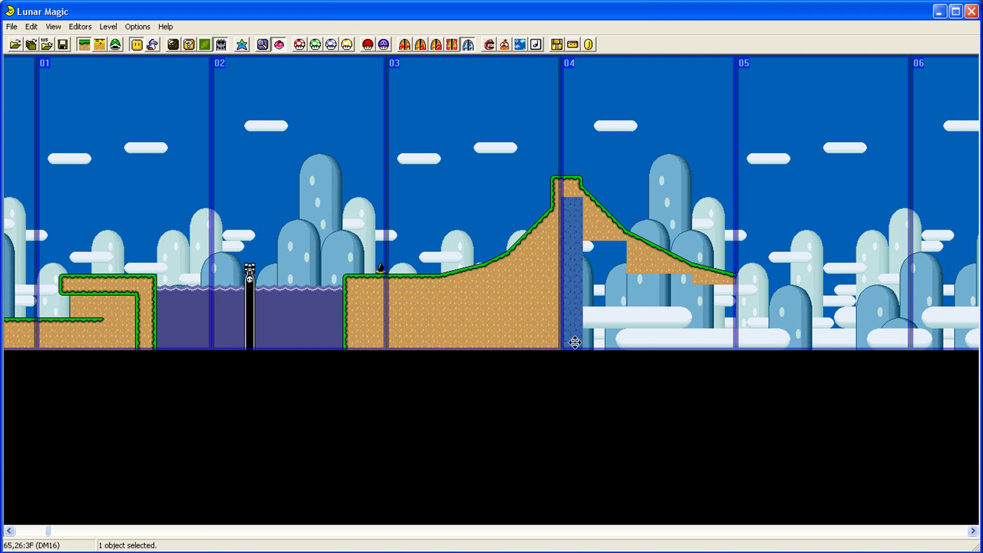
Fill the area beneath the three descending slopes with dirt down to the bottom, as far as screen 05.
{"action": "left_click", "coordinate": [589, 249]}
{"action": "left_click_drag", "start_coordinate": [592, 249], "coordinate": [622, 338]}
{"action": "left_click", "coordinate": [636, 284]}
{"action": "left_click", "coordinate": [632, 279]}
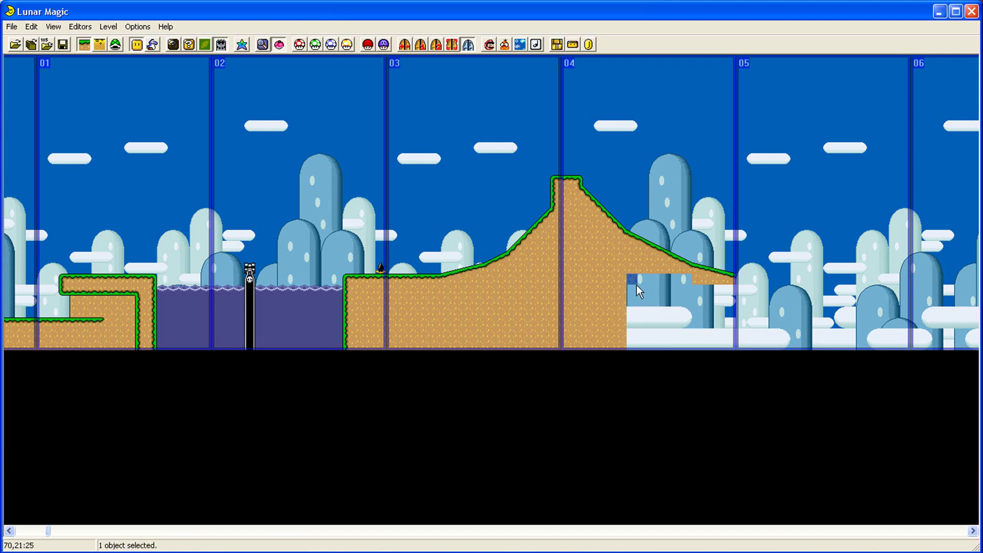
{"action": "left_click_drag", "start_coordinate": [638, 283], "coordinate": [693, 350]}
{"action": "left_click", "coordinate": [701, 296]}
{"action": "left_click", "coordinate": [700, 296]}
{"action": "left_click_drag", "start_coordinate": [701, 296], "coordinate": [735, 349]}
{"action": "left_click", "coordinate": [715, 255]}
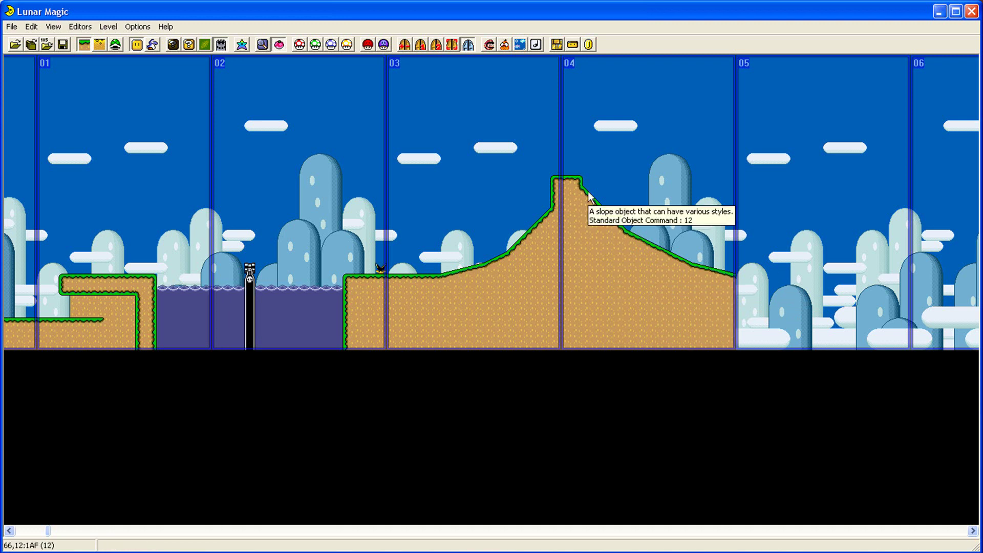
Copy the five-tile flat ledge from screen 03 to the start of screen 05 and end it with a right-hand corner.
{"action": "scroll", "coordinate": [564, 198], "scroll_direction": "left", "scroll_amount": 5}
{"action": "scroll", "coordinate": [476, 190], "scroll_direction": "right", "scroll_amount": 11}
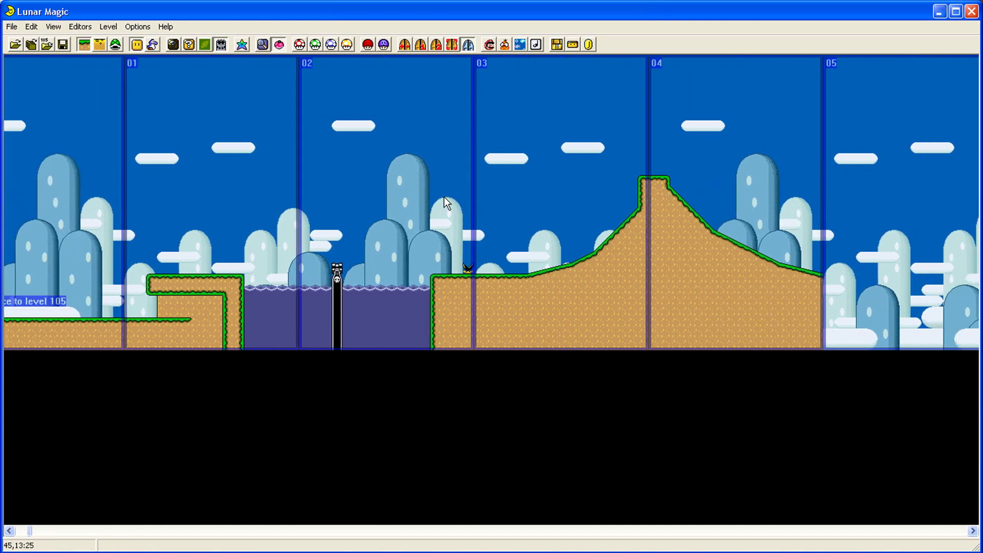
{"action": "left_click", "coordinate": [235, 282]}
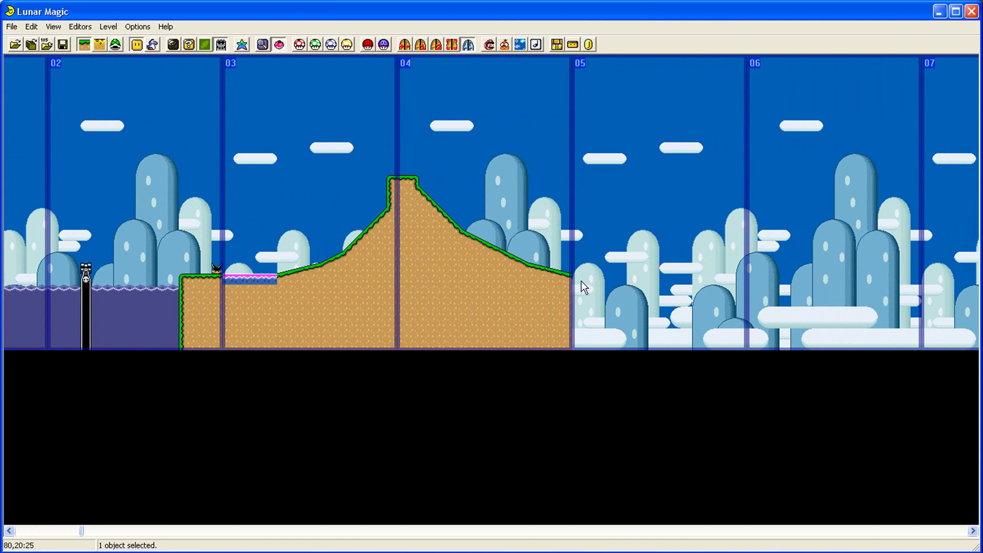
{"action": "key", "text": "ctrl+x"}
{"action": "key", "text": "ctrl+v"}
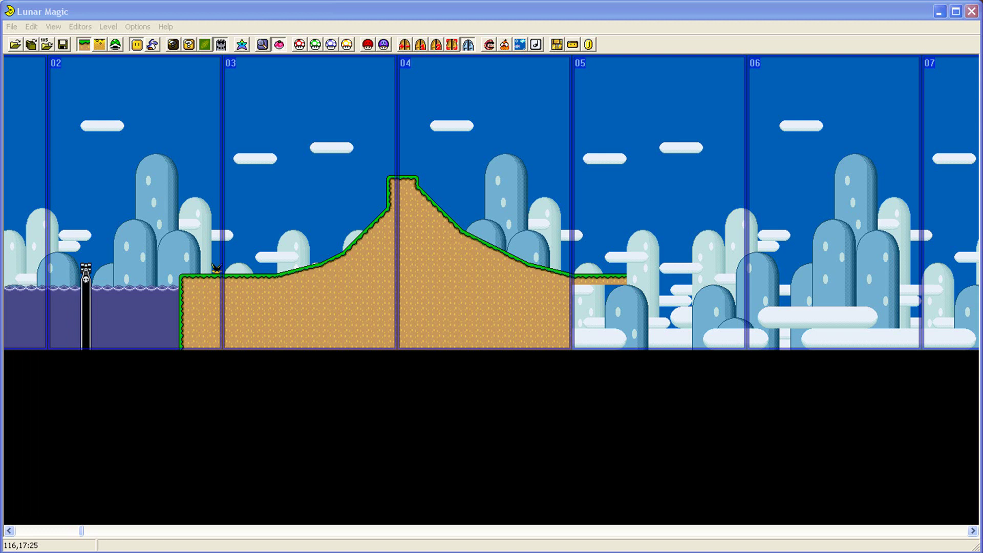
{"action": "right_click", "coordinate": [633, 278]}
{"action": "left_click_drag", "start_coordinate": [634, 279], "coordinate": [638, 277]}
{"action": "left_click", "coordinate": [622, 272]}
{"action": "left_click", "coordinate": [622, 277]}
Fill beneath the new screen 05 ledge with dirt and close it off with a right-hand grass wall.
{"action": "left_click", "coordinate": [562, 314]}
{"action": "left_click_drag", "start_coordinate": [570, 307], "coordinate": [640, 305]}
{"action": "left_click", "coordinate": [632, 241]}
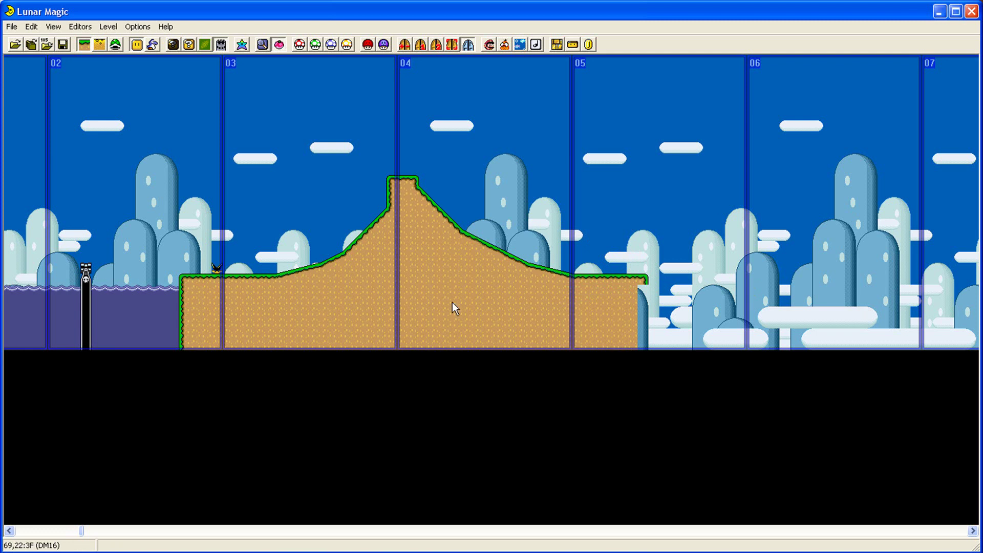
{"action": "scroll", "coordinate": [322, 299], "scroll_direction": "left", "scroll_amount": 5}
{"action": "left_click_drag", "start_coordinate": [120, 312], "coordinate": [767, 309]}
{"action": "scroll", "coordinate": [799, 268], "scroll_direction": "right", "scroll_amount": 5}
Add a water surface and the deeper water beneath it from the new wall to the start of screen 06.
{"action": "left_click_drag", "start_coordinate": [101, 293], "coordinate": [653, 286]}
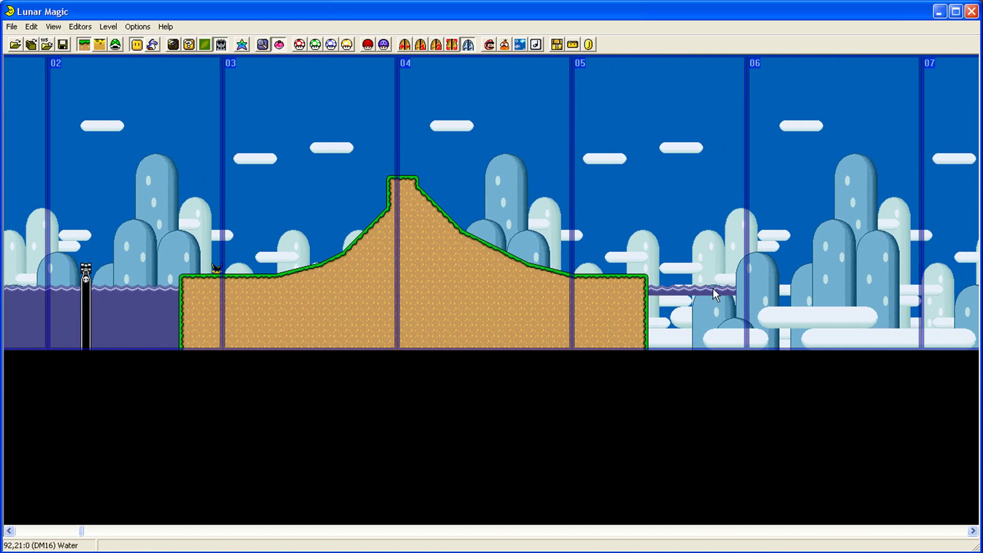
{"action": "left_click", "coordinate": [737, 288]}
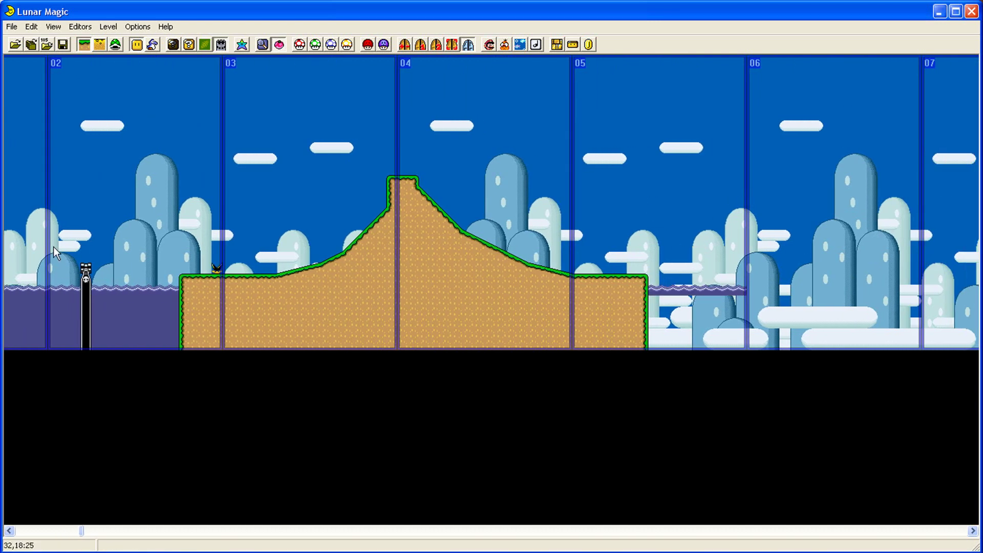
{"action": "left_click_drag", "start_coordinate": [116, 317], "coordinate": [680, 324]}
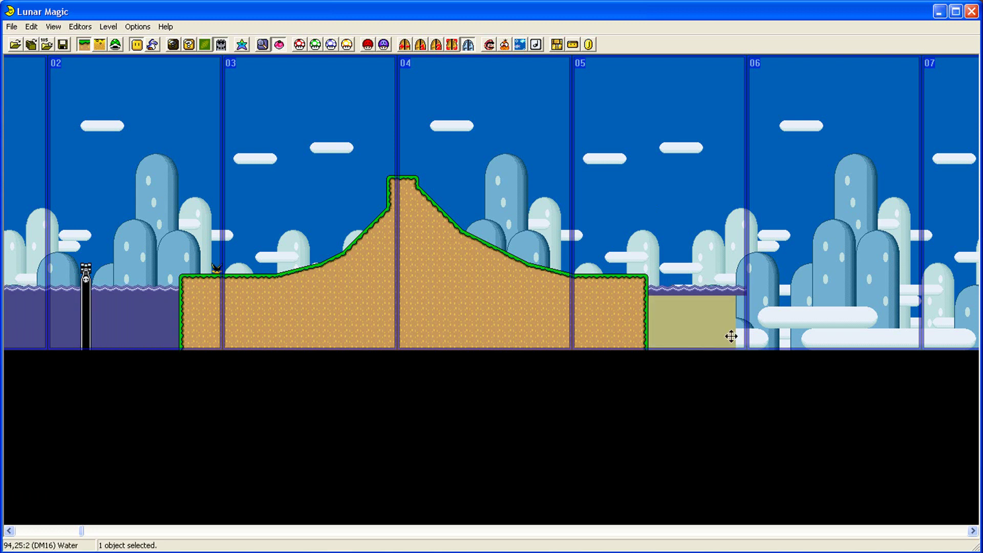
{"action": "left_click", "coordinate": [708, 230]}
Save level 105 to the ROM.
{"action": "scroll", "coordinate": [711, 236], "scroll_direction": "left", "scroll_amount": 1}
{"action": "scroll", "coordinate": [708, 229], "scroll_direction": "left", "scroll_amount": 5}
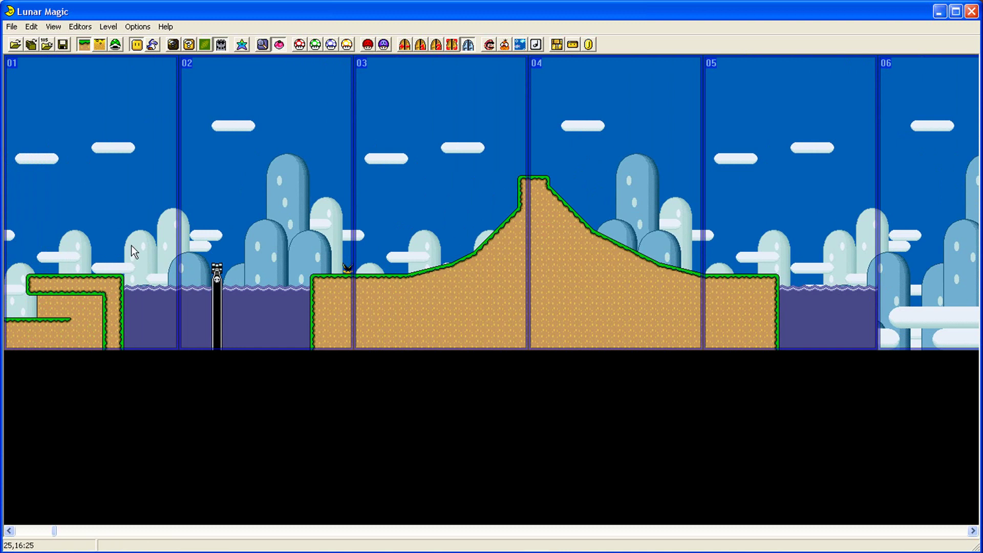
{"action": "scroll", "coordinate": [127, 196], "scroll_direction": "left", "scroll_amount": 7}
{"action": "left_click", "coordinate": [63, 45]}
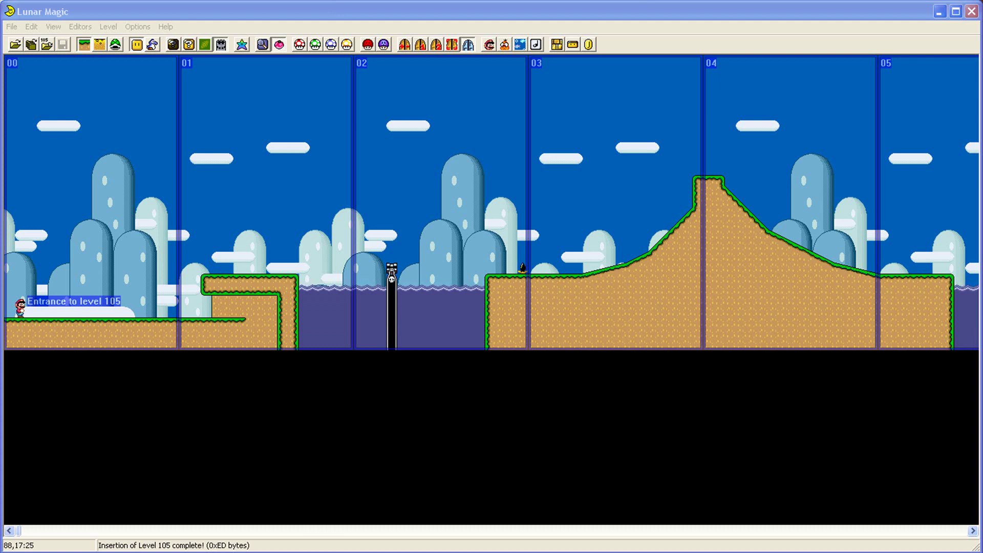
Try a diagonal line of three coins rising toward the screen 01 ledge and two coins above the ledge.
{"action": "left_click", "coordinate": [208, 312]}
{"action": "left_click", "coordinate": [177, 297]}
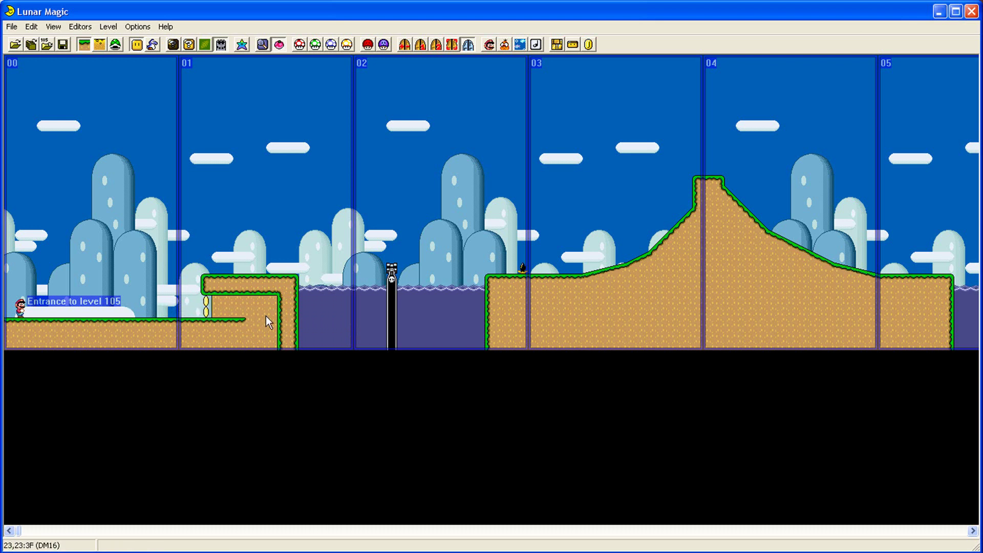
{"action": "left_click_drag", "start_coordinate": [206, 299], "coordinate": [194, 268]}
{"action": "right_click", "coordinate": [183, 280]}
{"action": "left_click", "coordinate": [154, 302]}
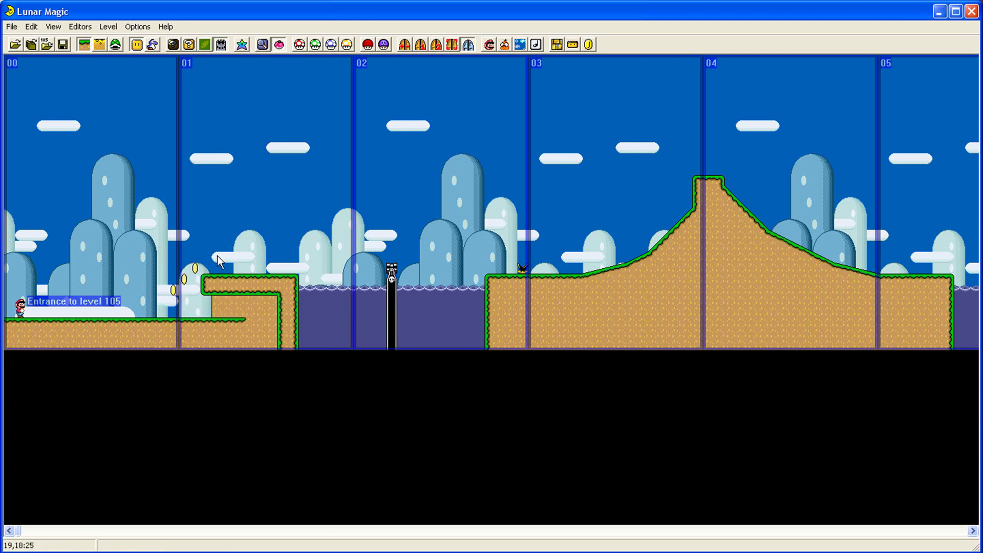
{"action": "left_click", "coordinate": [192, 268]}
{"action": "right_click", "coordinate": [260, 247]}
{"action": "right_click", "coordinate": [270, 246]}
{"action": "left_click", "coordinate": [177, 273]}
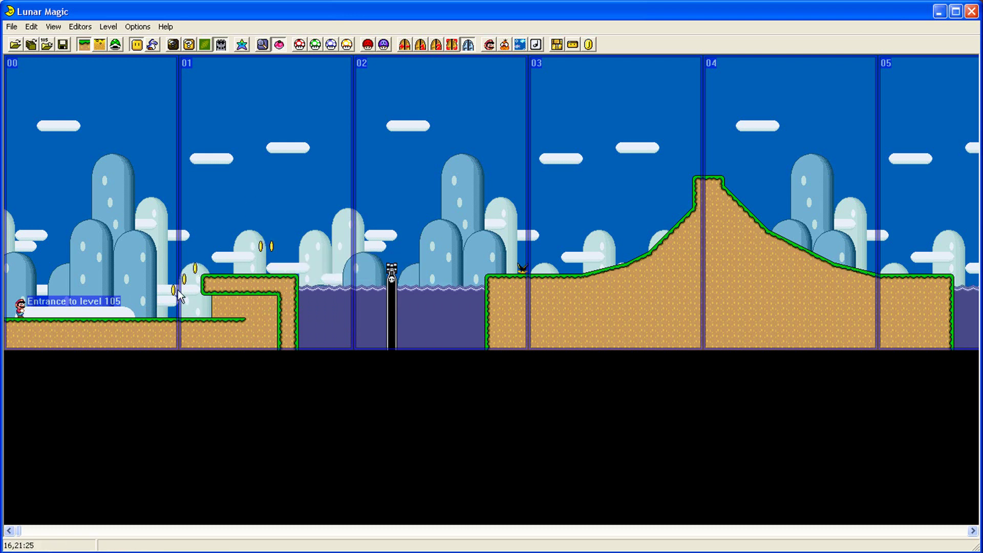
Remove all the coins placed around the screen 01 ledge.
{"action": "left_click", "coordinate": [182, 281]}
{"action": "left_click_drag", "start_coordinate": [186, 279], "coordinate": [188, 257]}
{"action": "left_click", "coordinate": [191, 262]}
{"action": "left_click_drag", "start_coordinate": [217, 228], "coordinate": [270, 259]}
{"action": "key", "text": "Delete"}
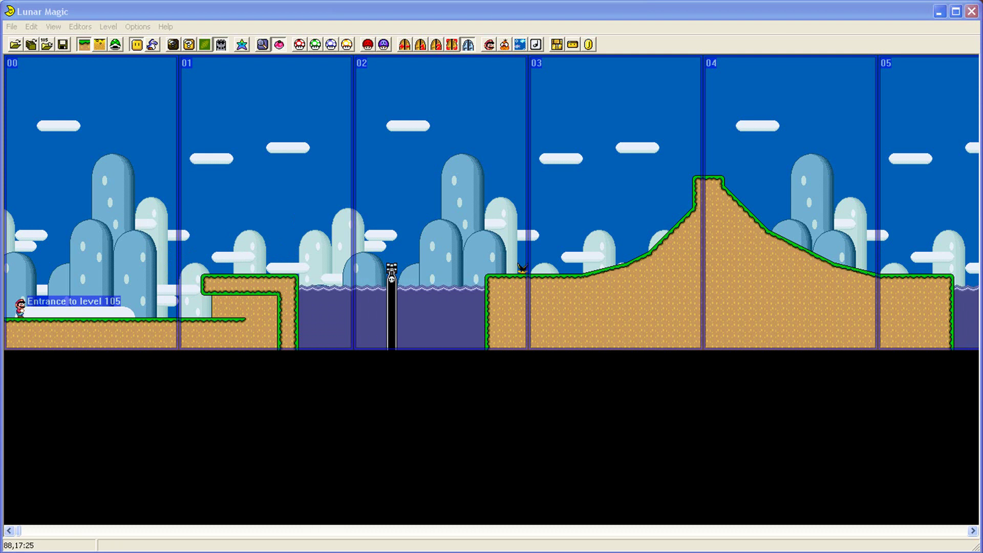
Place three question blocks above the screen 01 ledge, with the middle one a tile higher than the others.
{"action": "left_click", "coordinate": [259, 231]}
{"action": "left_click", "coordinate": [302, 214]}
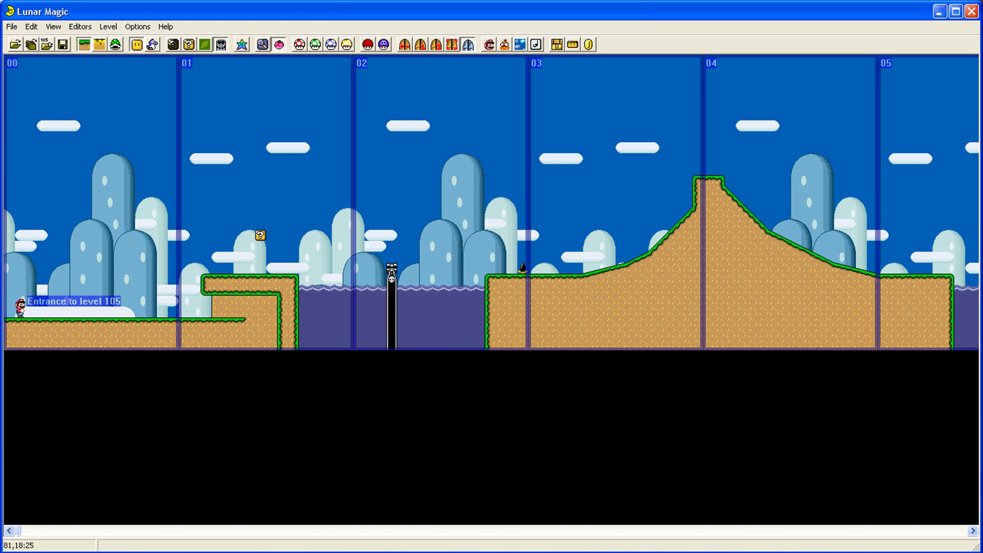
{"action": "left_click", "coordinate": [248, 235]}
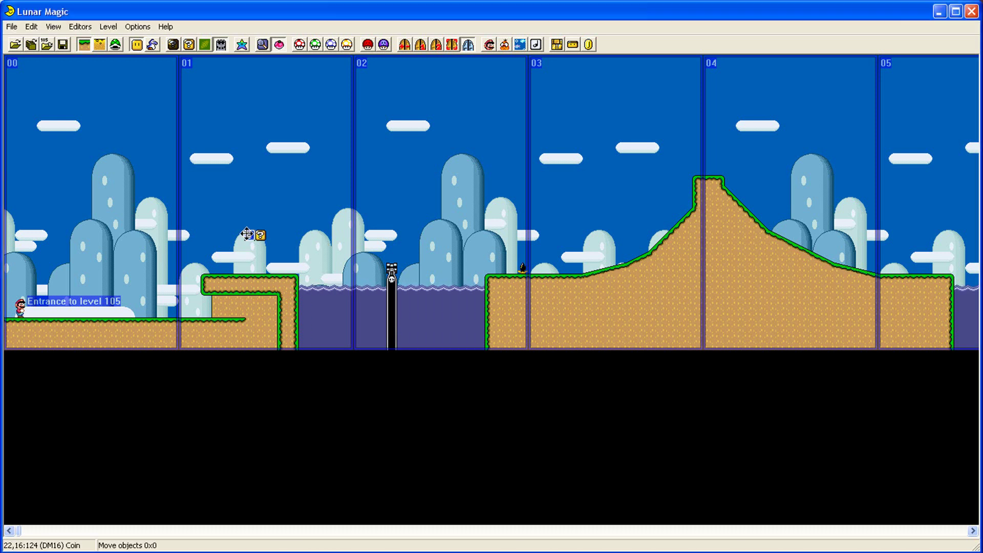
{"action": "right_click", "coordinate": [270, 236]}
{"action": "left_click", "coordinate": [271, 223]}
{"action": "left_click_drag", "start_coordinate": [260, 234], "coordinate": [259, 222]}
{"action": "left_click", "coordinate": [250, 219]}
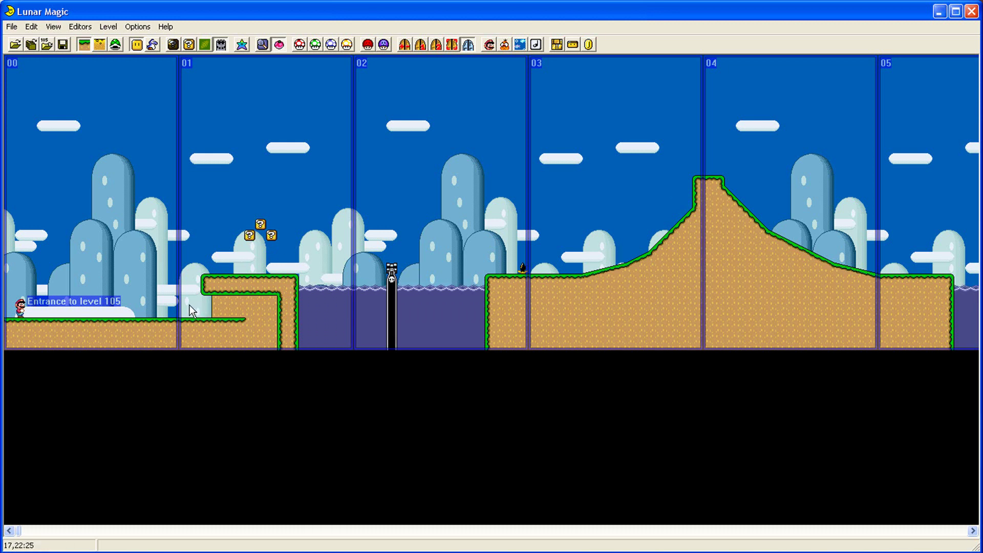
Delete the dirt fill beneath the overhanging ledge in screen 01.
{"action": "left_click_drag", "start_coordinate": [210, 301], "coordinate": [184, 312]}
{"action": "left_click_drag", "start_coordinate": [186, 299], "coordinate": [199, 315]}
{"action": "left_click", "coordinate": [315, 193]}
{"action": "left_click", "coordinate": [221, 310]}
{"action": "key", "text": "Delete"}
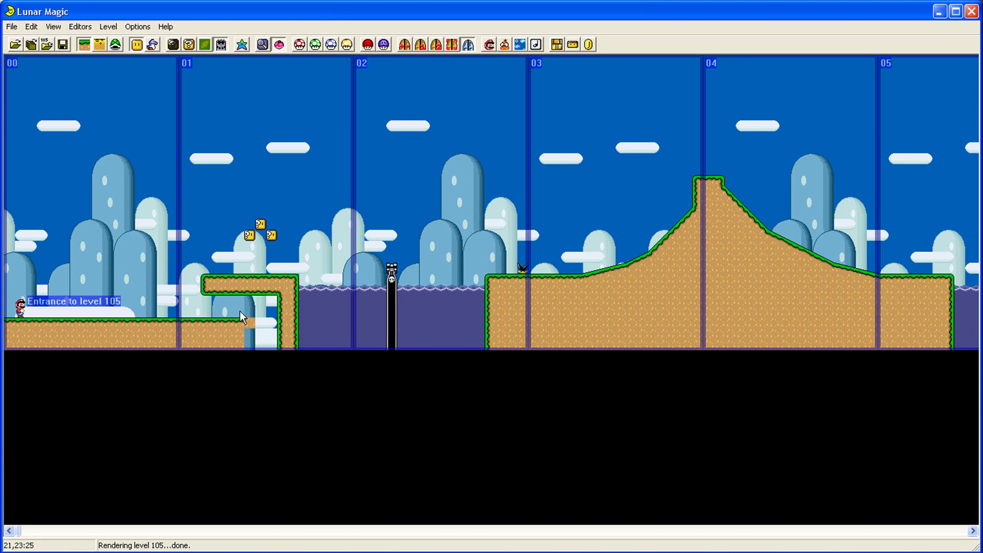
{"action": "left_click", "coordinate": [32, 28]}
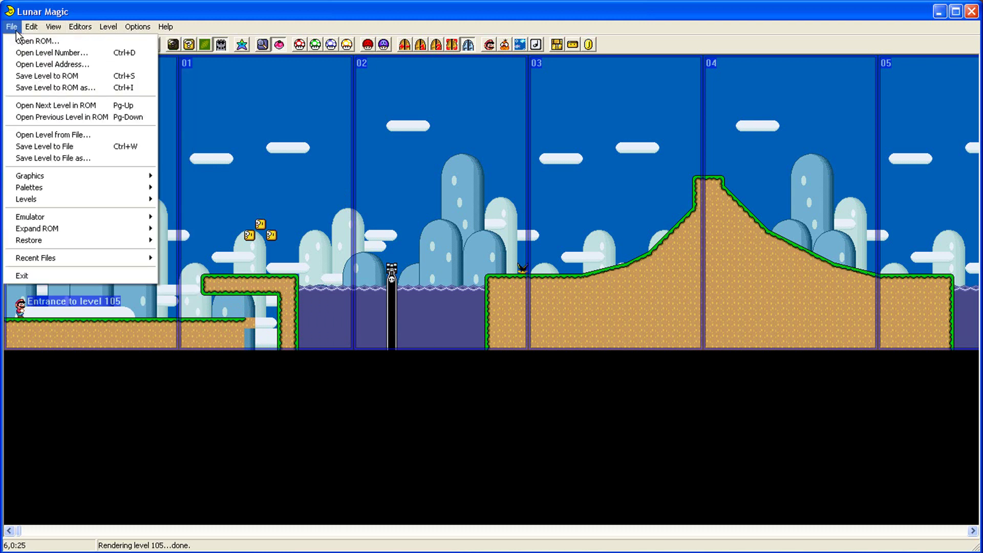
{"action": "left_click", "coordinate": [262, 22]}
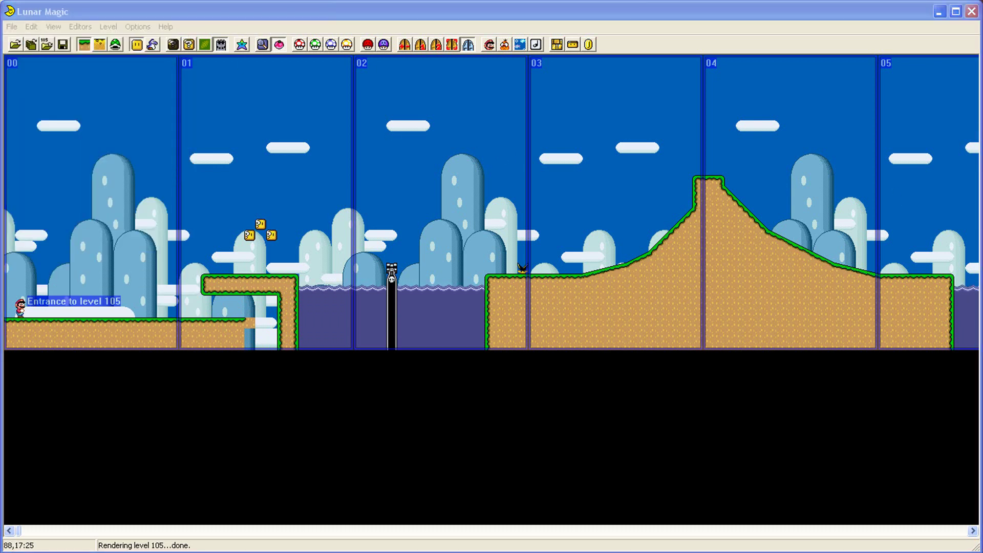
Refill the space beneath the screen 01 overhang and the gap in the ground below it with dirt.
{"action": "left_click", "coordinate": [266, 318]}
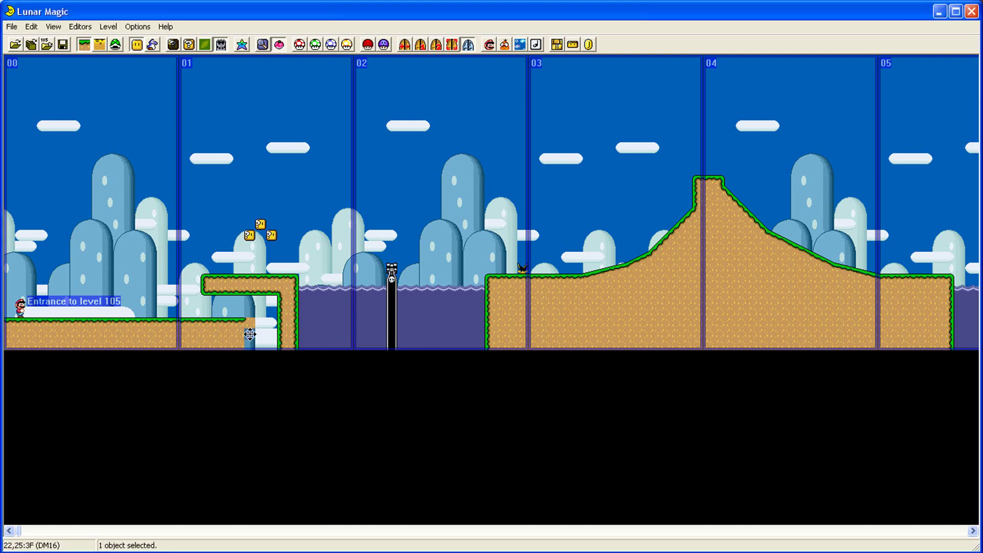
{"action": "right_click", "coordinate": [261, 322]}
{"action": "left_click_drag", "start_coordinate": [265, 325], "coordinate": [272, 324]}
{"action": "left_click", "coordinate": [228, 302]}
{"action": "right_click", "coordinate": [219, 304]}
{"action": "left_click_drag", "start_coordinate": [219, 304], "coordinate": [277, 317]}
{"action": "left_click", "coordinate": [309, 248]}
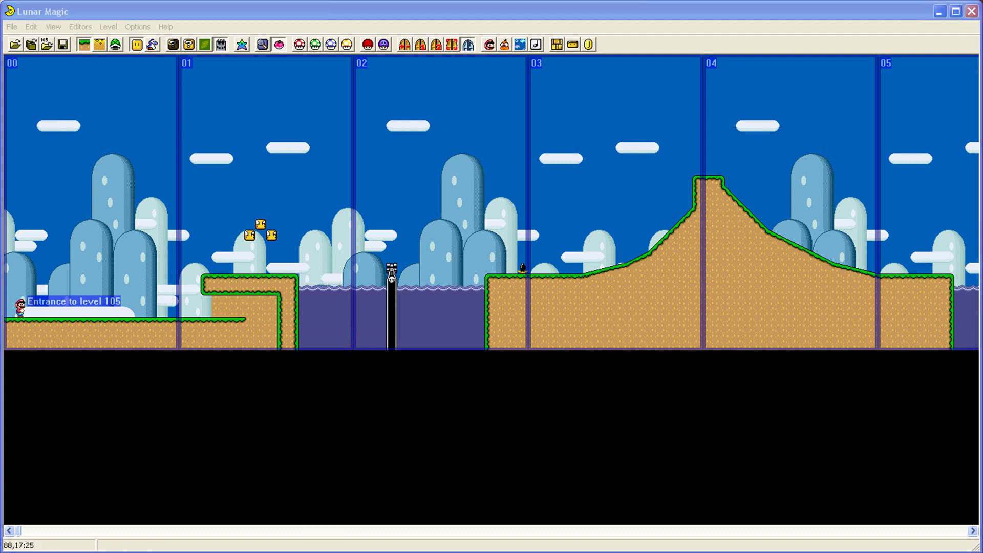
Adjust the left edge of the dirt fill beneath the screen 01 overhang and save level 105 to the ROM.
{"action": "left_click", "coordinate": [211, 307]}
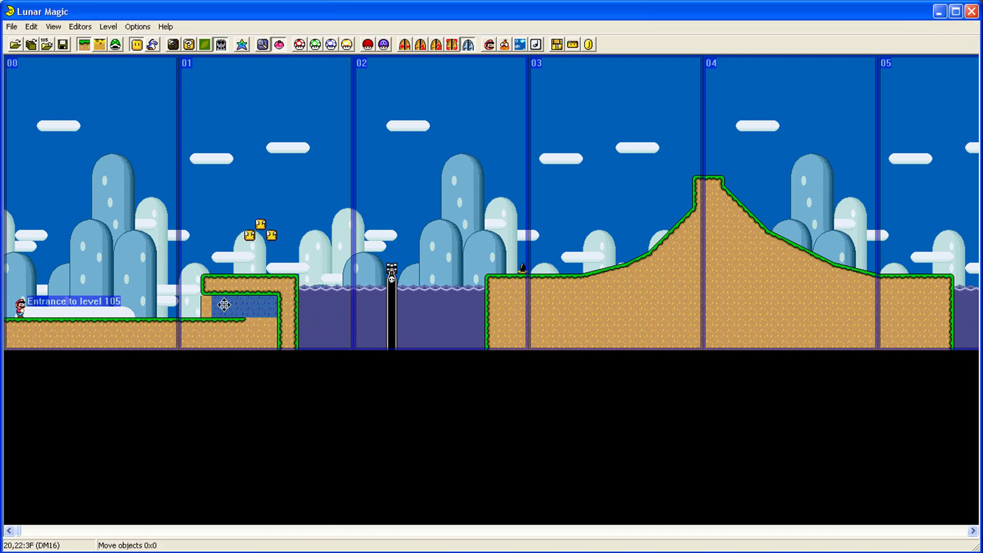
{"action": "left_click_drag", "start_coordinate": [278, 300], "coordinate": [209, 295]}
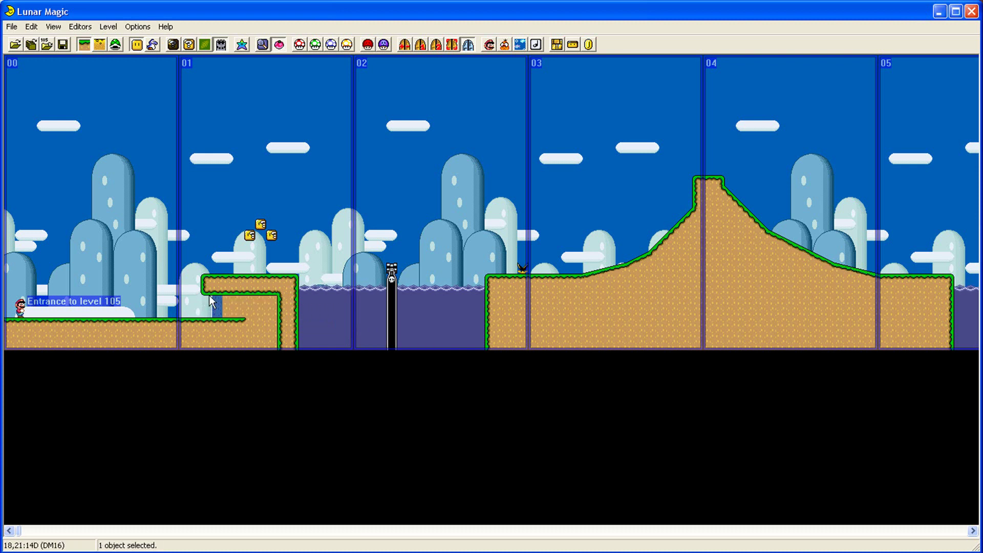
{"action": "left_click", "coordinate": [62, 45]}
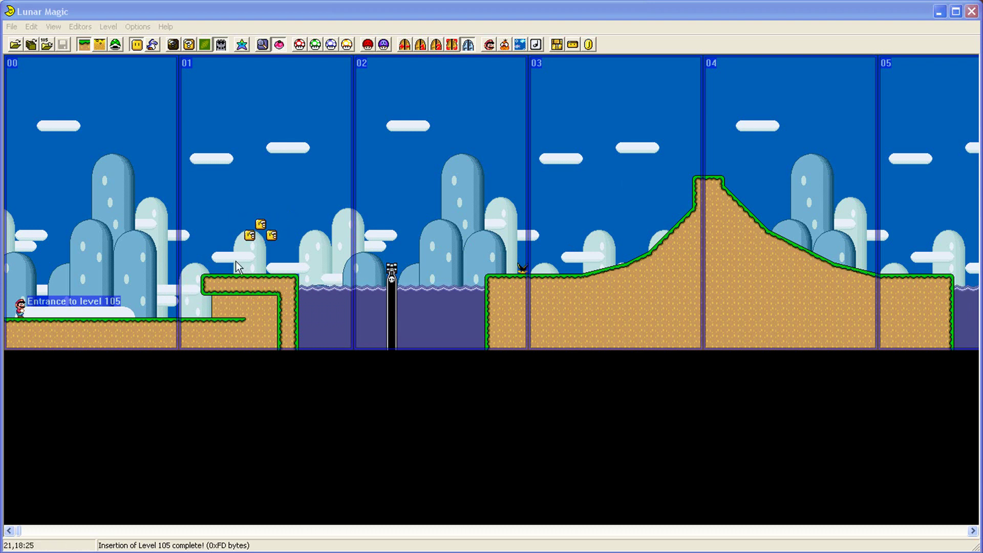
Add an arrow sign on top of the overhanging ledge in screen 01.
{"action": "right_click", "coordinate": [209, 247]}
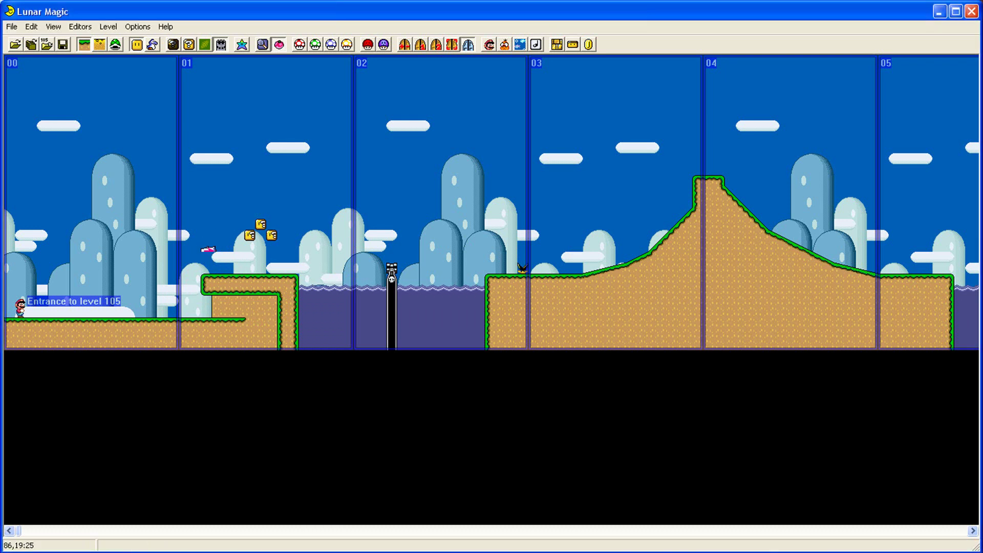
{"action": "left_click", "coordinate": [217, 192]}
{"action": "left_click_drag", "start_coordinate": [192, 259], "coordinate": [230, 263]}
{"action": "left_click", "coordinate": [203, 226]}
{"action": "left_click", "coordinate": [214, 222]}
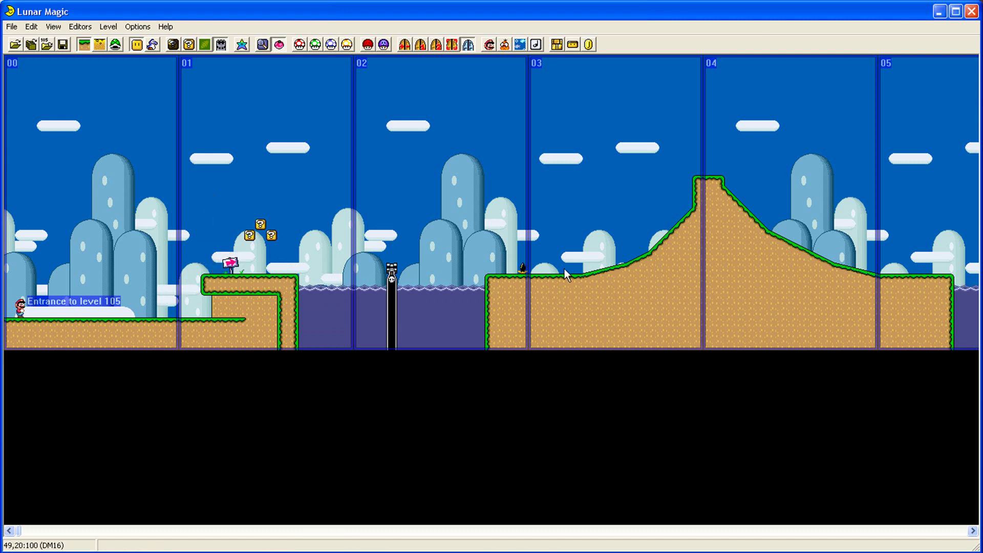
Move the three question blocks above the ground in screen 03 and shift the muncher near the screen 02–03 boundary one tile left.
{"action": "left_click_drag", "start_coordinate": [287, 215], "coordinate": [558, 226]}
{"action": "left_click", "coordinate": [525, 268]}
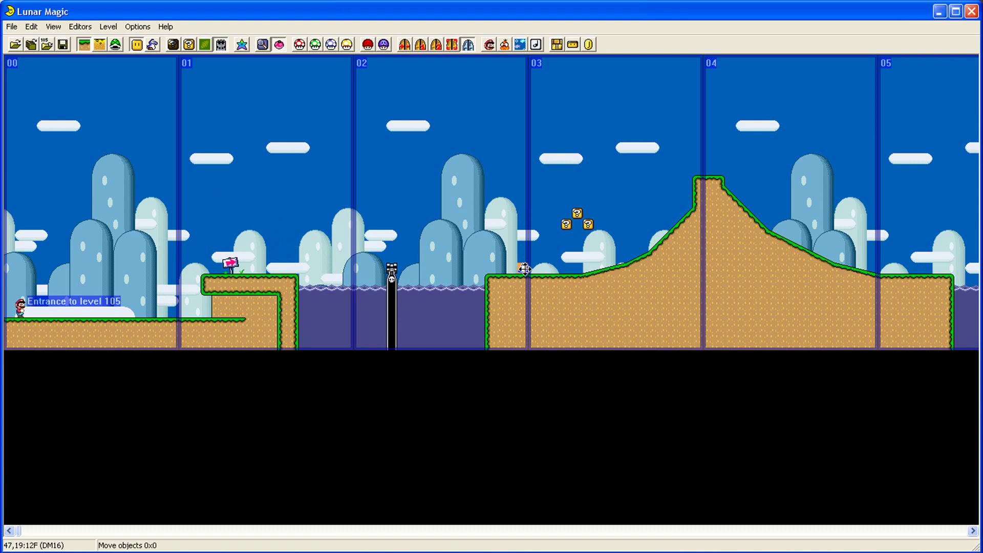
{"action": "left_click", "coordinate": [504, 267]}
{"action": "left_click_drag", "start_coordinate": [502, 265], "coordinate": [508, 265]}
{"action": "mouse_move", "coordinate": [559, 205]}
{"action": "left_mouse_down"}
{"action": "mouse_move", "coordinate": [596, 227]}
{"action": "mouse_move", "coordinate": [558, 219]}
{"action": "left_mouse_up"}
Shift the arrow sign on the screen 01 ledge one tile to the right.
{"action": "left_click", "coordinate": [202, 274]}
{"action": "left_click_drag", "start_coordinate": [214, 273], "coordinate": [247, 267]}
{"action": "left_click", "coordinate": [222, 220]}
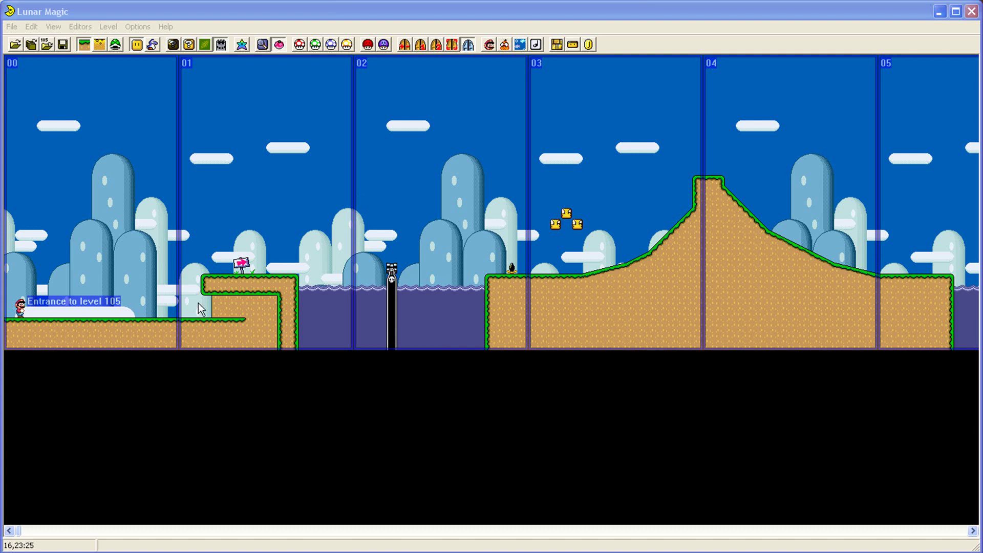
Delete the dirt fill beneath the screen 01 overhang and shorten the ground and its dirt so they end just inside the overhang.
{"action": "left_click", "coordinate": [189, 321]}
{"action": "left_click_drag", "start_coordinate": [222, 305], "coordinate": [252, 333]}
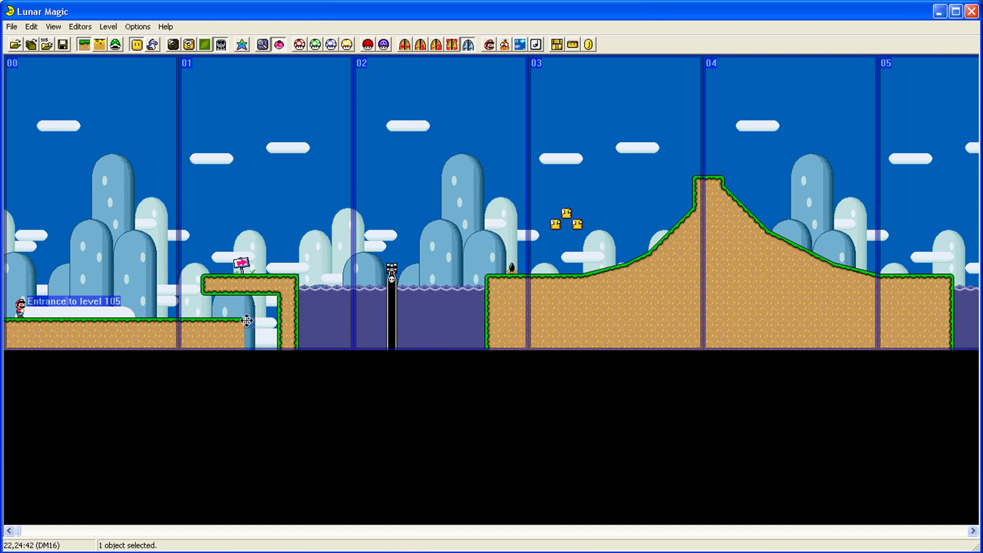
{"action": "left_click", "coordinate": [232, 319]}
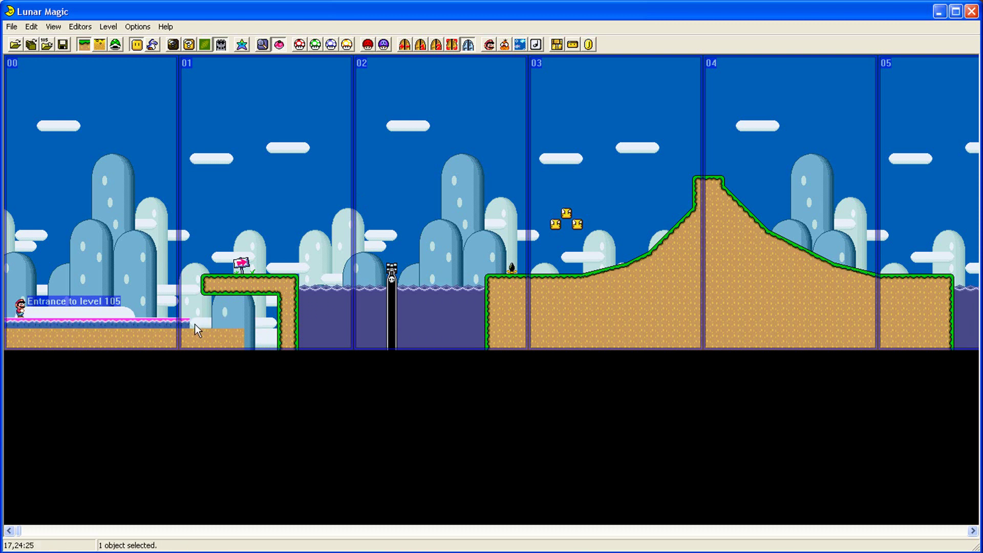
{"action": "left_click", "coordinate": [220, 330]}
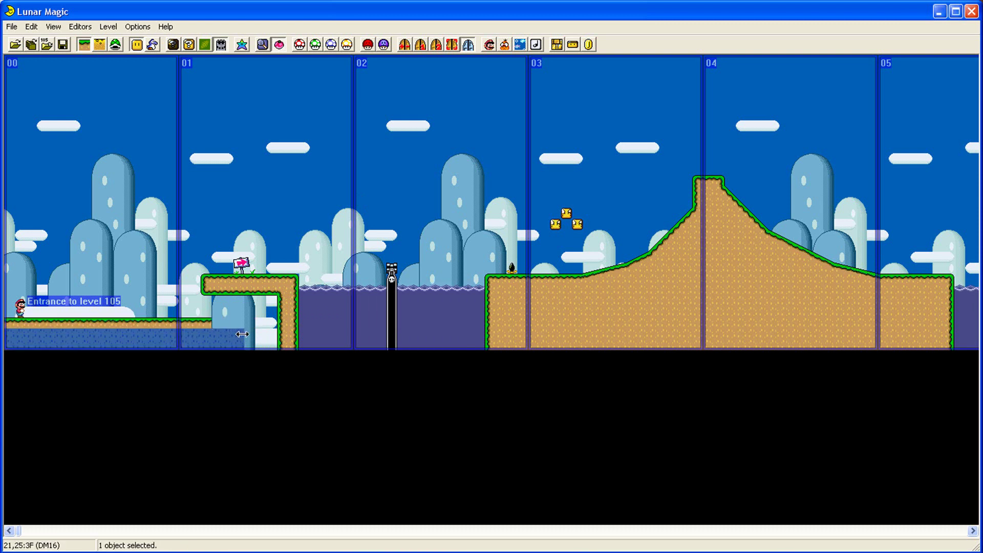
{"action": "left_click", "coordinate": [256, 318]}
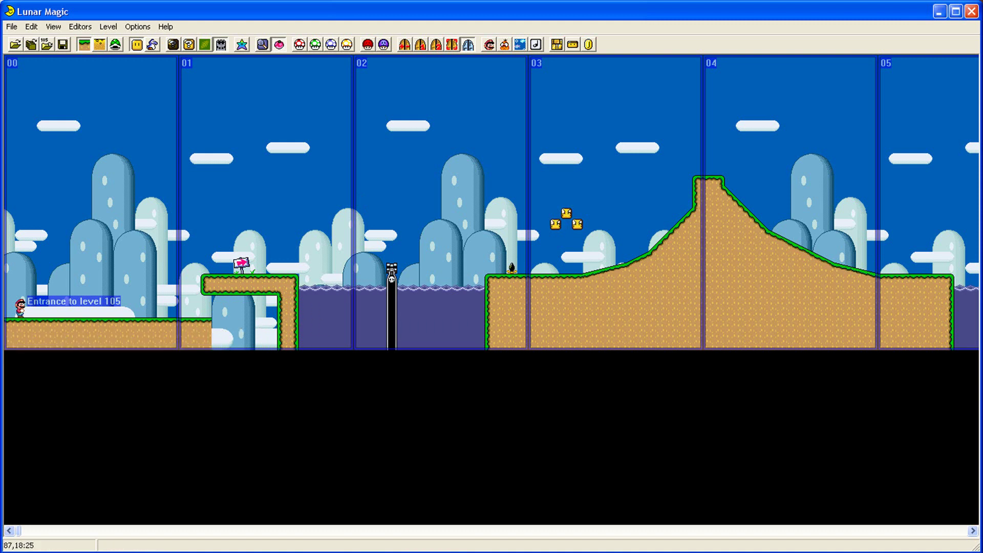
Add a short grass ledge beneath the screen 01 overhang, one tile lower than the main ground.
{"action": "key", "text": "alt+Tab"}
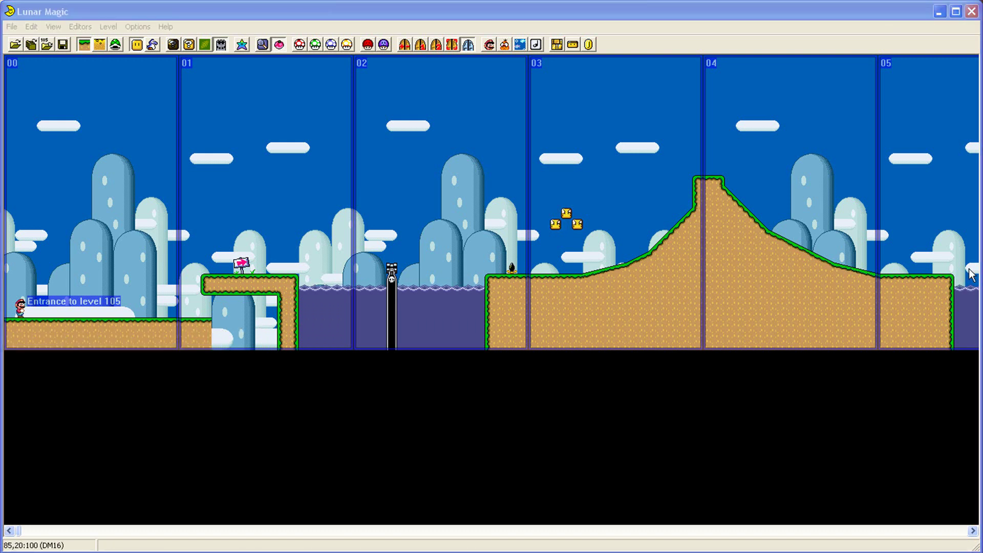
{"action": "left_click", "coordinate": [220, 331]}
{"action": "left_click_drag", "start_coordinate": [220, 332], "coordinate": [236, 332]}
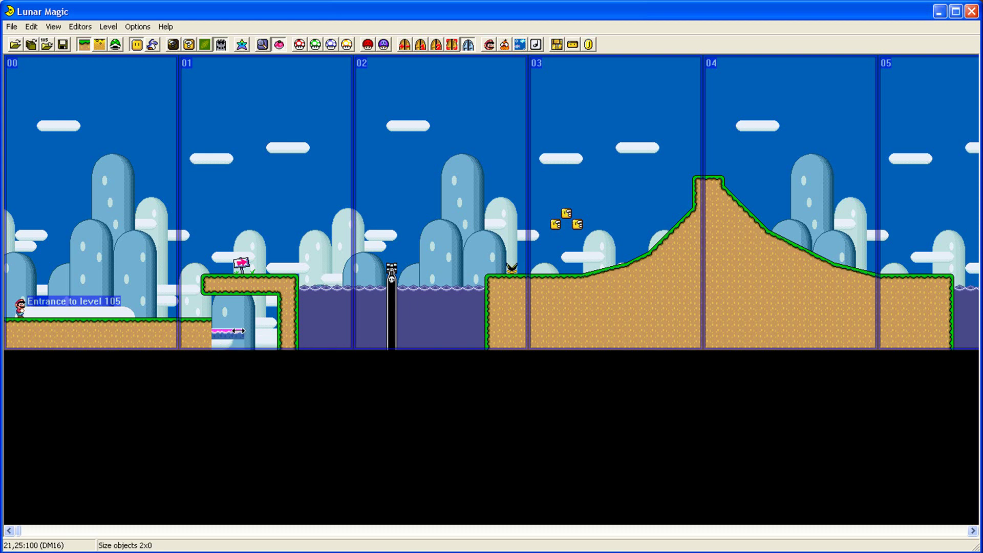
{"action": "left_click", "coordinate": [260, 328]}
{"action": "key", "text": "alt+Tab"}
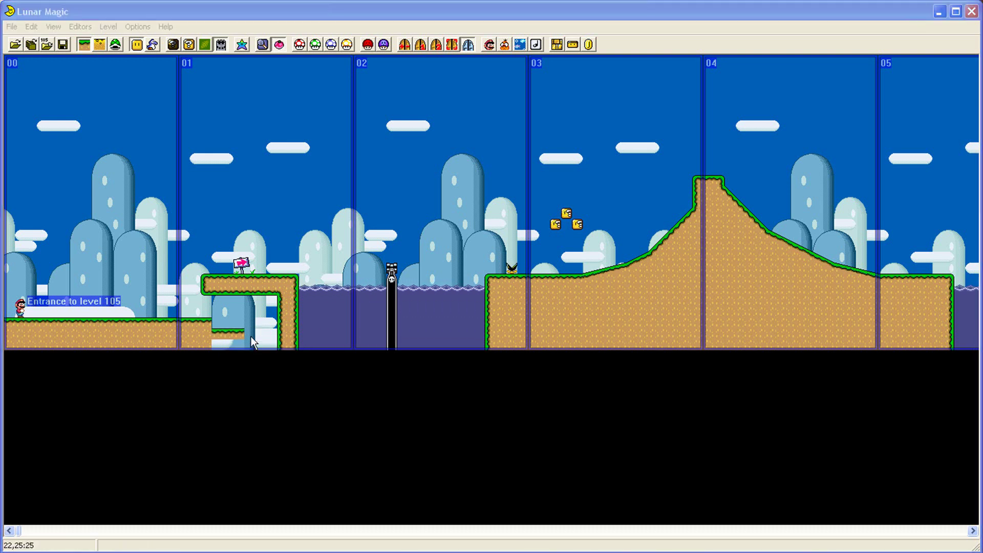
Shorten the main ground by one tile and add corner pieces where it meets the lower ledge and at the lower ledge's right end.
{"action": "left_click", "coordinate": [232, 323]}
{"action": "left_click", "coordinate": [209, 322]}
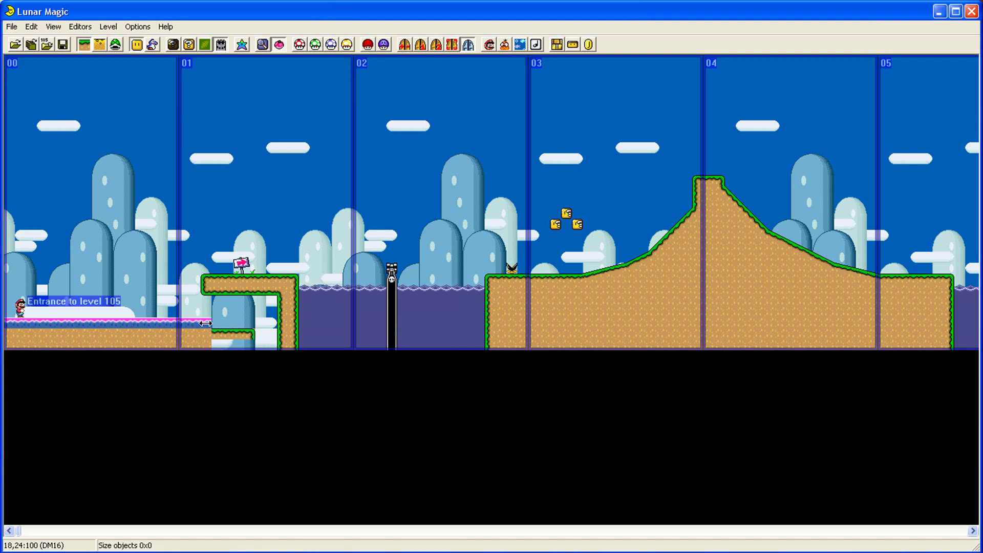
{"action": "left_click_drag", "start_coordinate": [209, 322], "coordinate": [200, 337]}
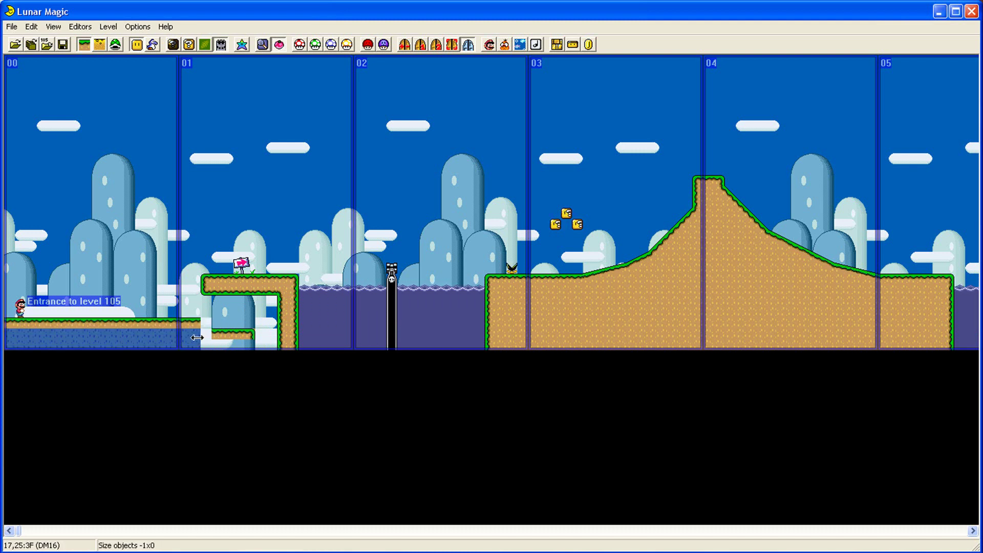
{"action": "left_click", "coordinate": [247, 336]}
{"action": "key", "text": "Delete"}
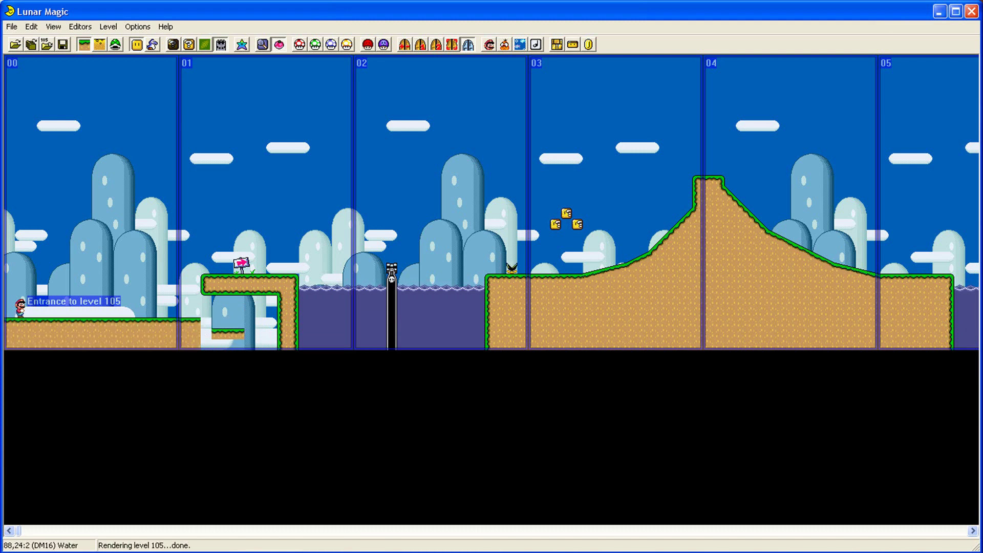
{"action": "left_click", "coordinate": [204, 322]}
{"action": "right_click", "coordinate": [250, 333]}
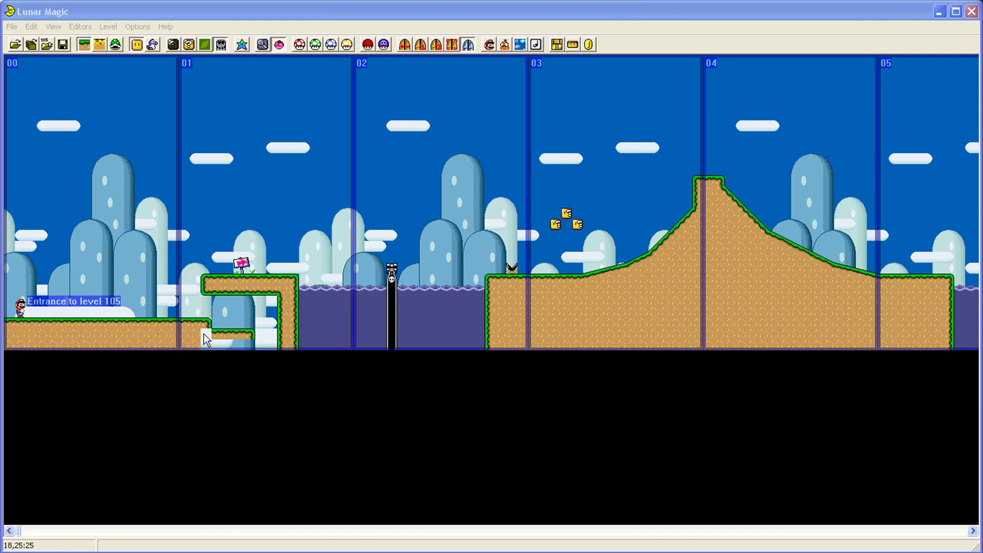
Close the lower ledge's right side with a vertical edge and fill the gaps beneath the ledge with dirt.
{"action": "left_click", "coordinate": [246, 340]}
{"action": "left_click", "coordinate": [191, 343]}
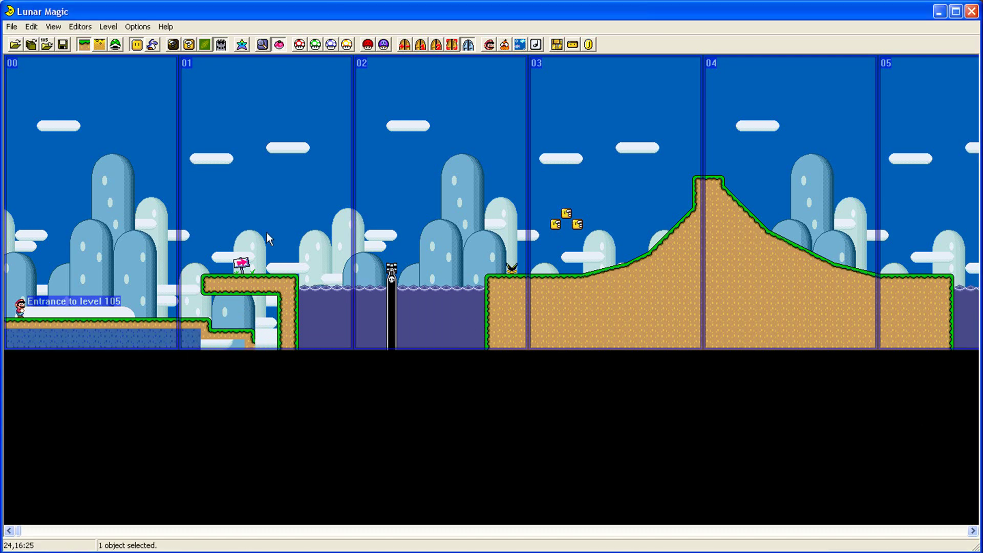
{"action": "left_click", "coordinate": [709, 189]}
{"action": "left_click", "coordinate": [223, 343]}
{"action": "key", "text": "Delete"}
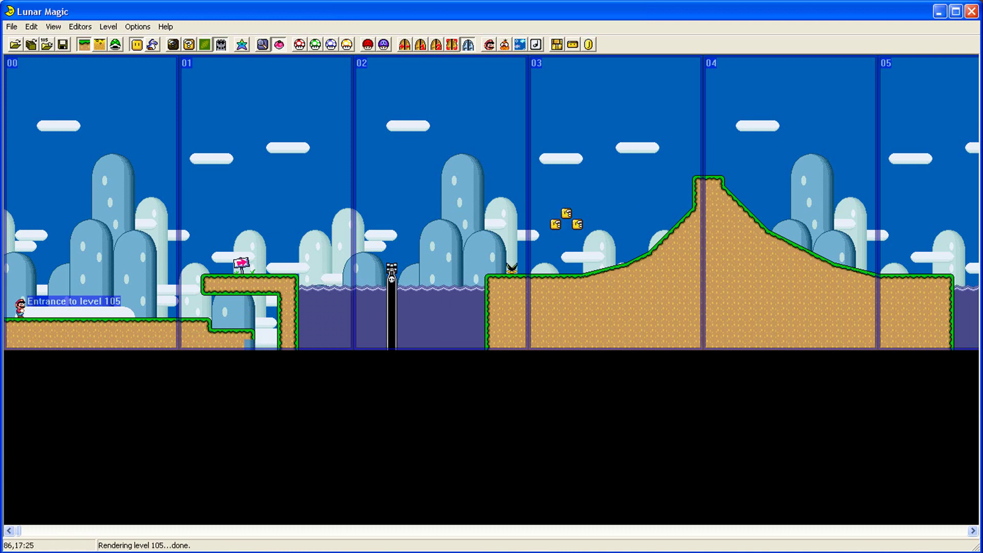
{"action": "left_click", "coordinate": [250, 343]}
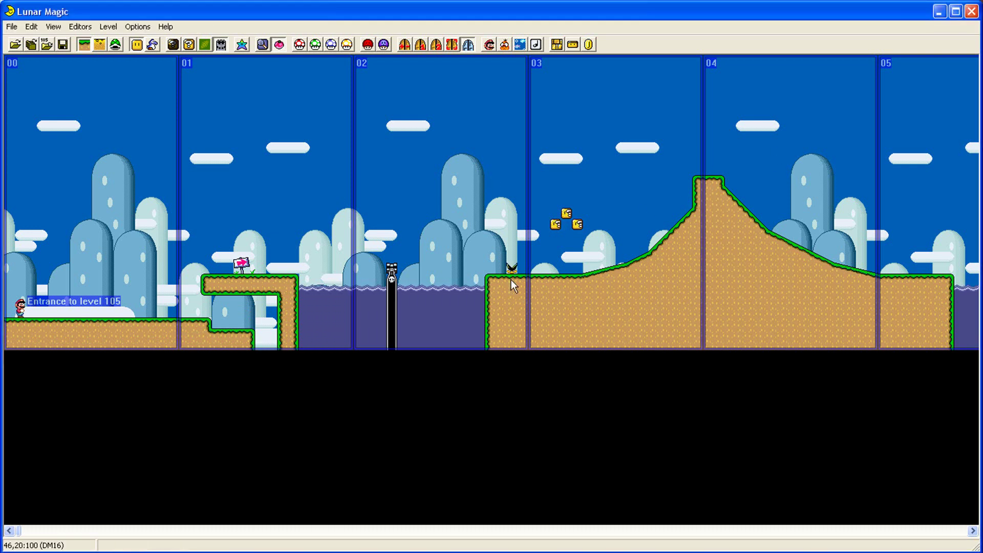
Place a row of four munchers on the lower ledge under the overhang and save level 105 to the ROM.
{"action": "left_click", "coordinate": [215, 336]}
{"action": "right_click", "coordinate": [218, 323]}
{"action": "left_click_drag", "start_coordinate": [221, 322], "coordinate": [251, 323]}
{"action": "left_click", "coordinate": [258, 225]}
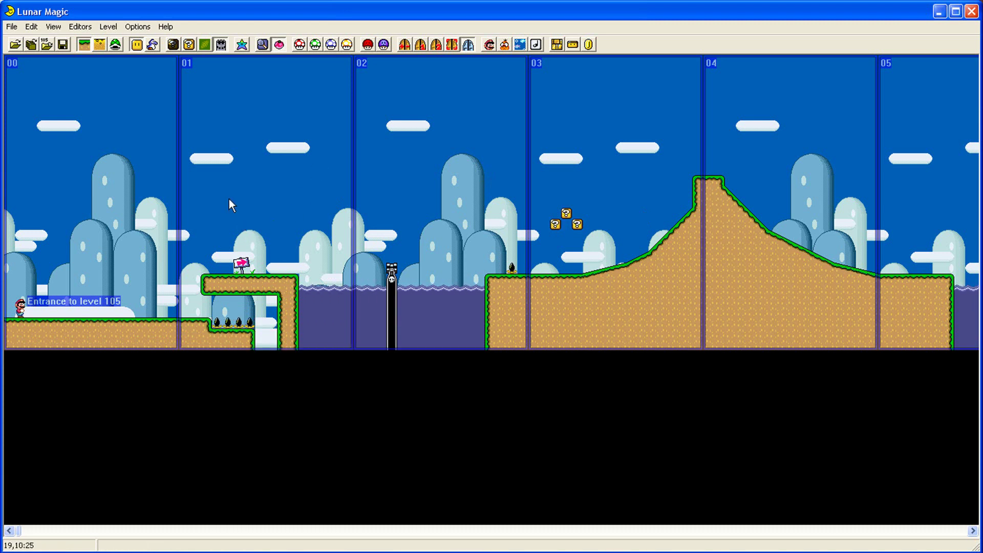
{"action": "left_click", "coordinate": [62, 44]}
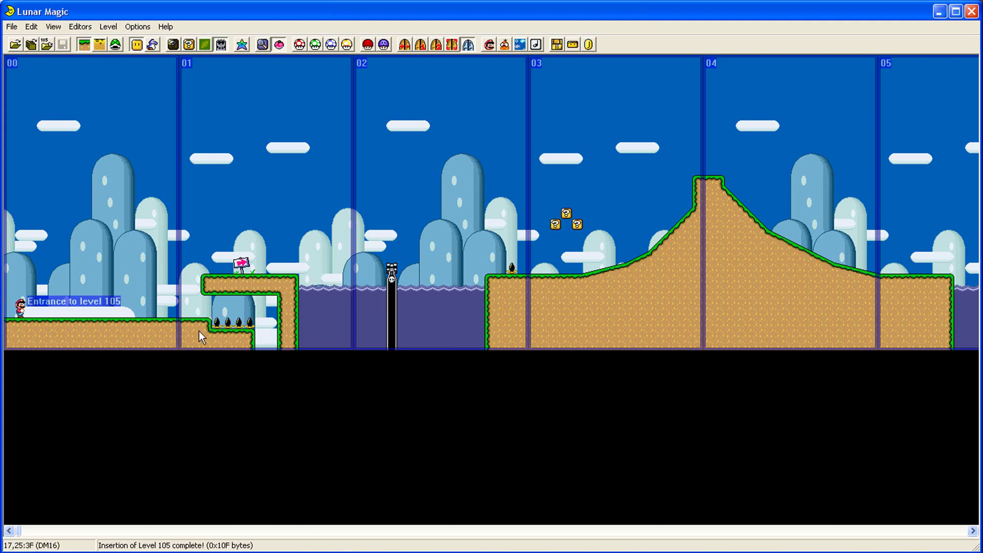
Delete the munchers, the lower ledge with its dirt, and the inner edges of the screen 01 overhang.
{"action": "mouse_move", "coordinate": [199, 331]}
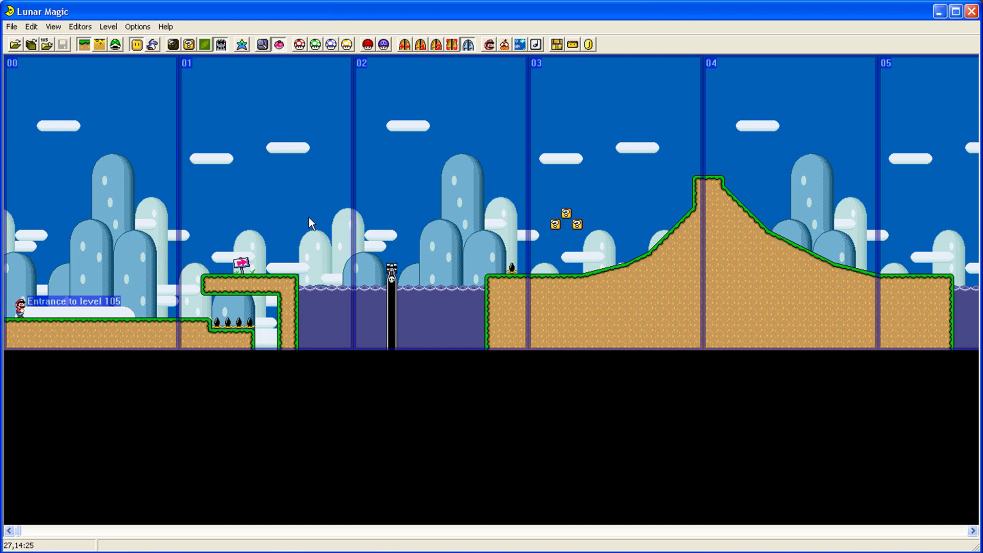
{"action": "left_click_drag", "start_coordinate": [261, 320], "coordinate": [208, 341]}
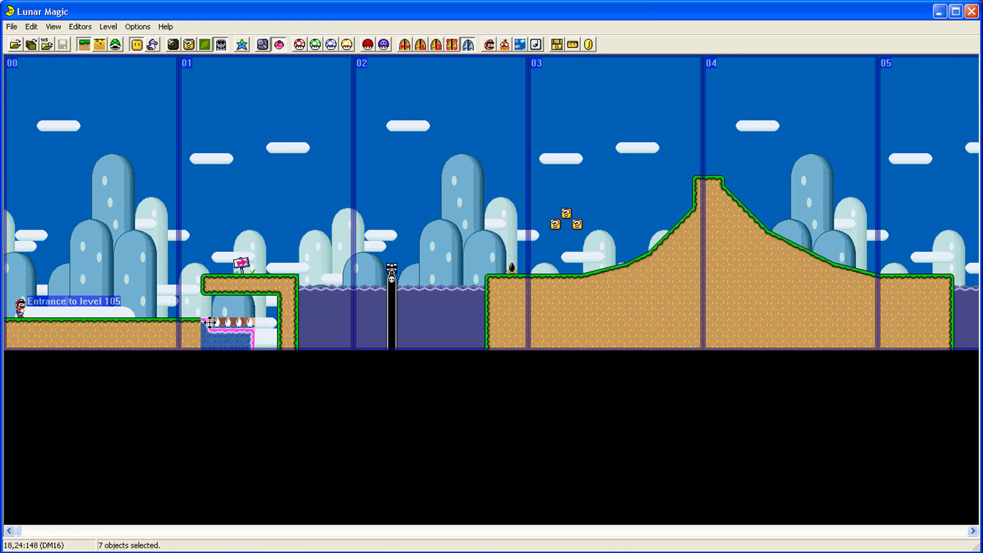
{"action": "key", "text": "Delete"}
{"action": "left_click", "coordinate": [206, 292]}
{"action": "key", "text": "Delete"}
{"action": "left_click", "coordinate": [262, 291]}
{"action": "key", "text": "Delete"}
{"action": "left_click", "coordinate": [280, 291]}
{"action": "key", "text": "Delete"}
Extend the left edge of the screen 01 ledge straight down to the main ground and join them with a corner.
{"action": "left_click_drag", "start_coordinate": [272, 311], "coordinate": [207, 295]}
{"action": "left_click", "coordinate": [205, 328]}
{"action": "left_click_drag", "start_coordinate": [207, 336], "coordinate": [207, 315]}
{"action": "left_click", "coordinate": [246, 328]}
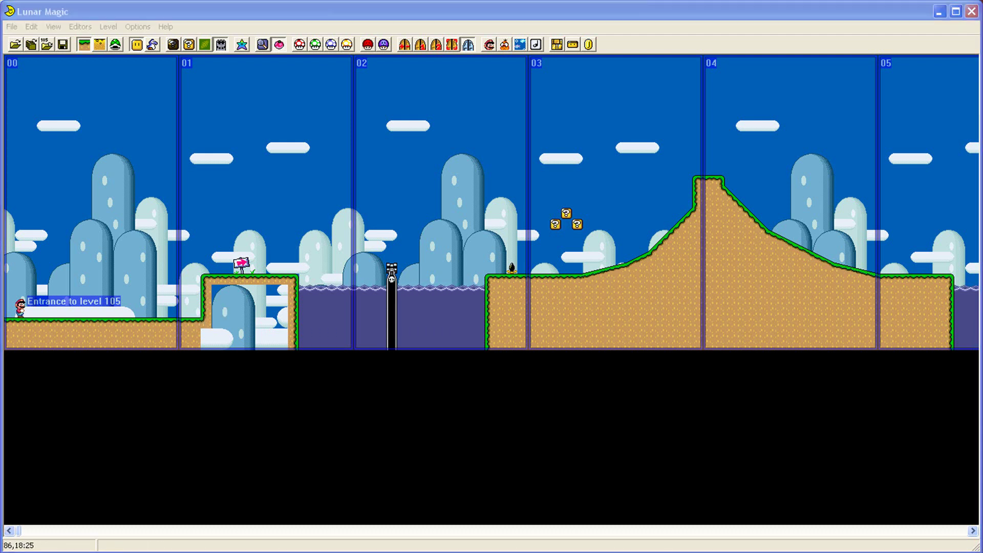
Fill the hollow interior of the screen 01 ledge with dirt down to the bottom of the level.
{"action": "left_click", "coordinate": [214, 290]}
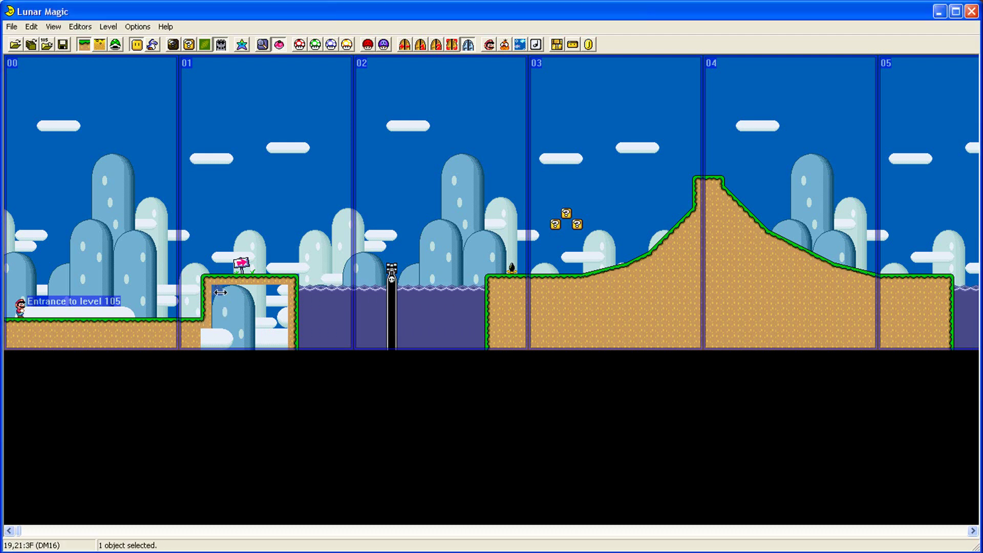
{"action": "left_click_drag", "start_coordinate": [214, 290], "coordinate": [286, 327]}
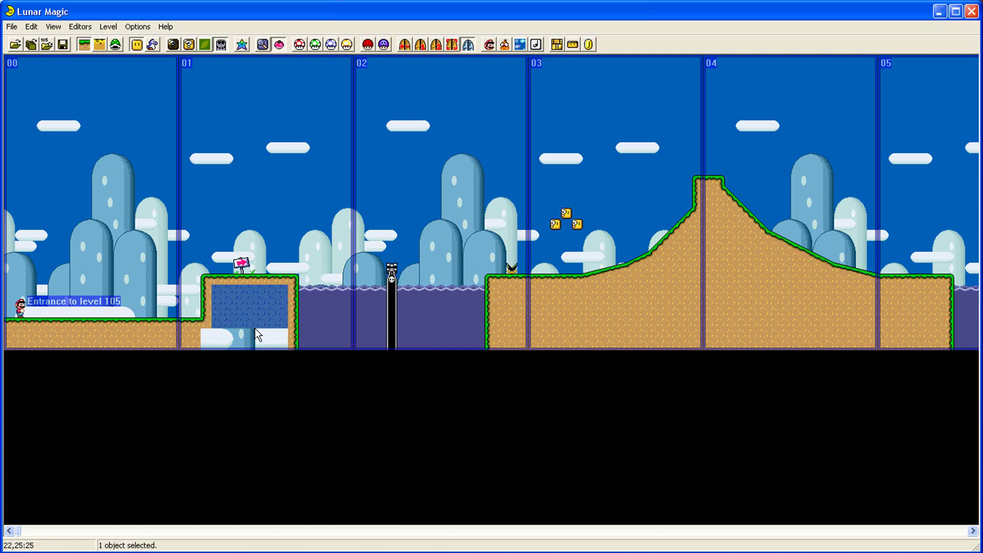
{"action": "key", "text": "Delete"}
{"action": "left_click_drag", "start_coordinate": [212, 334], "coordinate": [283, 342]}
{"action": "left_click", "coordinate": [308, 172]}
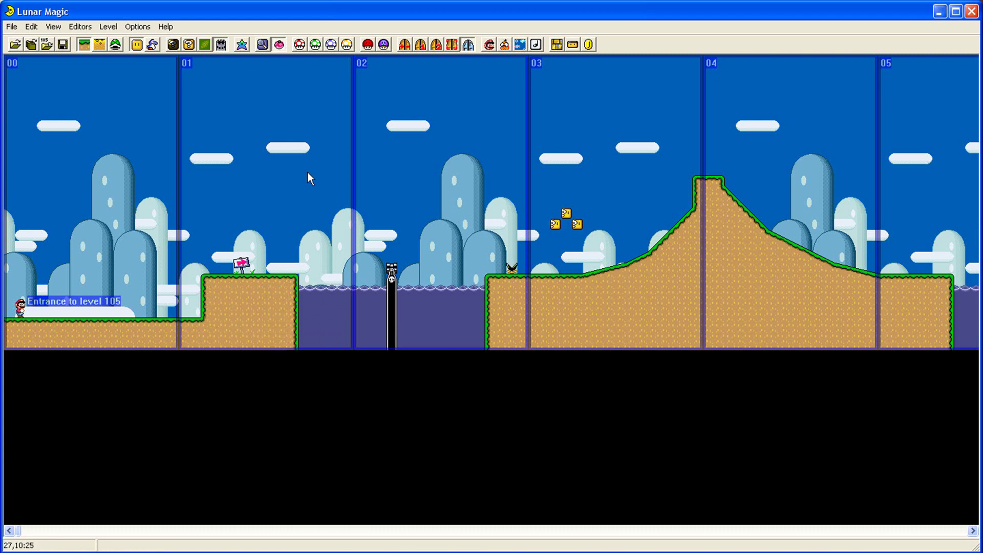
Shorten the screen 01 ground by one tile and place a one-tile step at the foot of the raised ledge.
{"action": "left_click", "coordinate": [198, 319]}
{"action": "left_click_drag", "start_coordinate": [186, 324], "coordinate": [186, 323]}
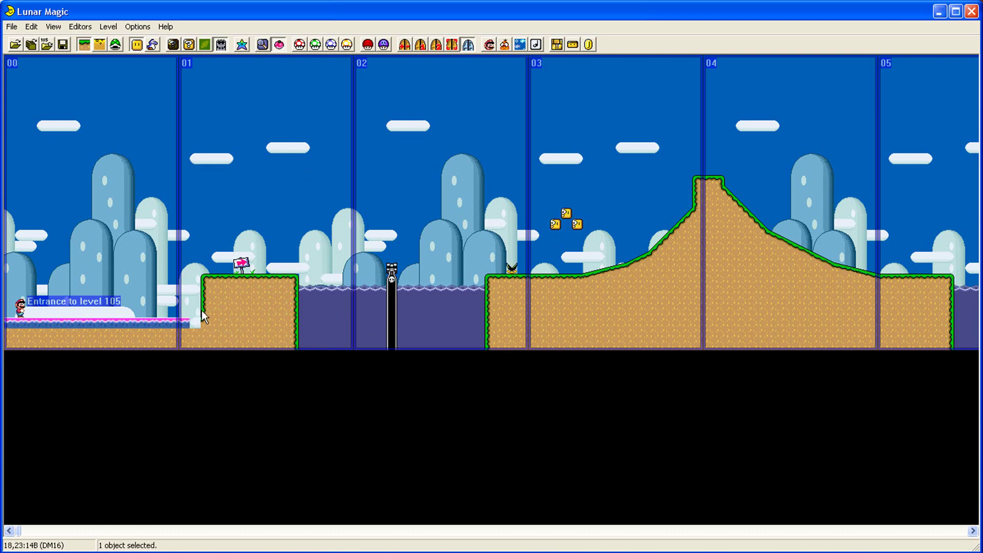
{"action": "left_click_drag", "start_coordinate": [206, 278], "coordinate": [194, 310]}
{"action": "left_click", "coordinate": [206, 301]}
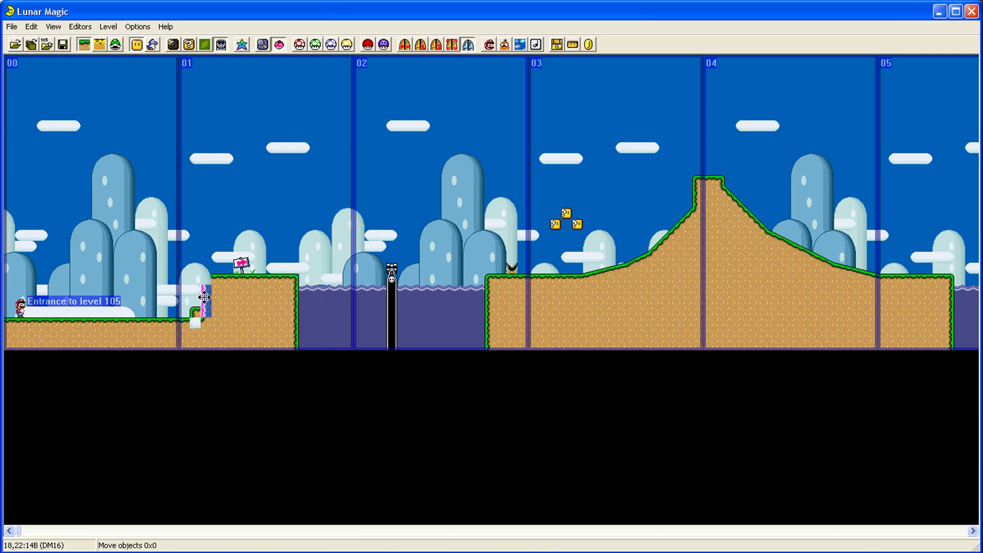
Rebuild the left side of the screen 01 ledge with a top corner and a shorter vertical edge ending at the small step.
{"action": "left_click", "coordinate": [240, 294]}
{"action": "left_click_drag", "start_coordinate": [286, 294], "coordinate": [204, 280]}
{"action": "left_click", "coordinate": [207, 298]}
{"action": "left_click", "coordinate": [223, 282]}
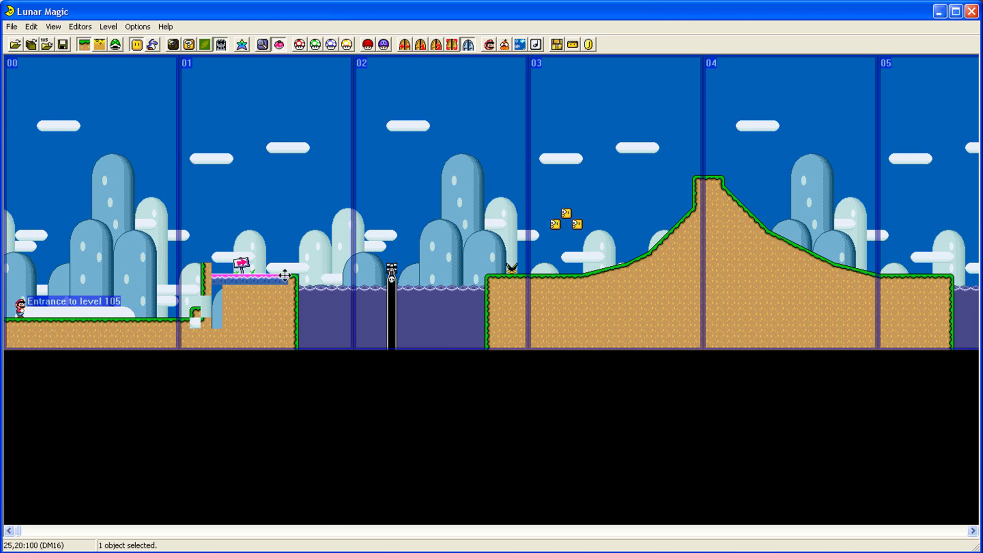
{"action": "left_click_drag", "start_coordinate": [267, 276], "coordinate": [274, 277]}
{"action": "left_click_drag", "start_coordinate": [212, 280], "coordinate": [215, 289]}
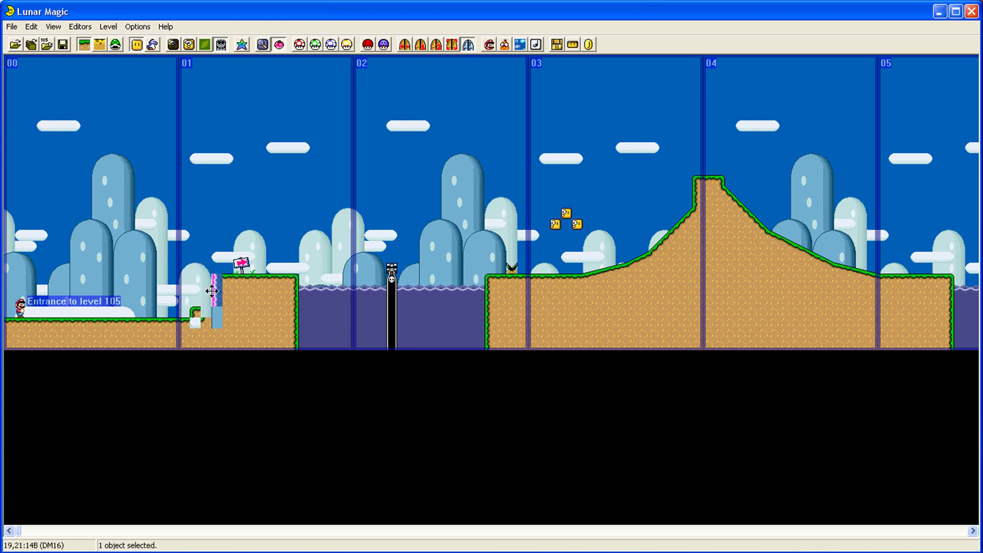
{"action": "left_click", "coordinate": [195, 312]}
{"action": "left_click", "coordinate": [206, 279]}
{"action": "mouse_move", "coordinate": [208, 280]}
{"action": "left_mouse_down"}
{"action": "mouse_move", "coordinate": [222, 279]}
{"action": "mouse_move", "coordinate": [209, 296]}
{"action": "left_mouse_up"}
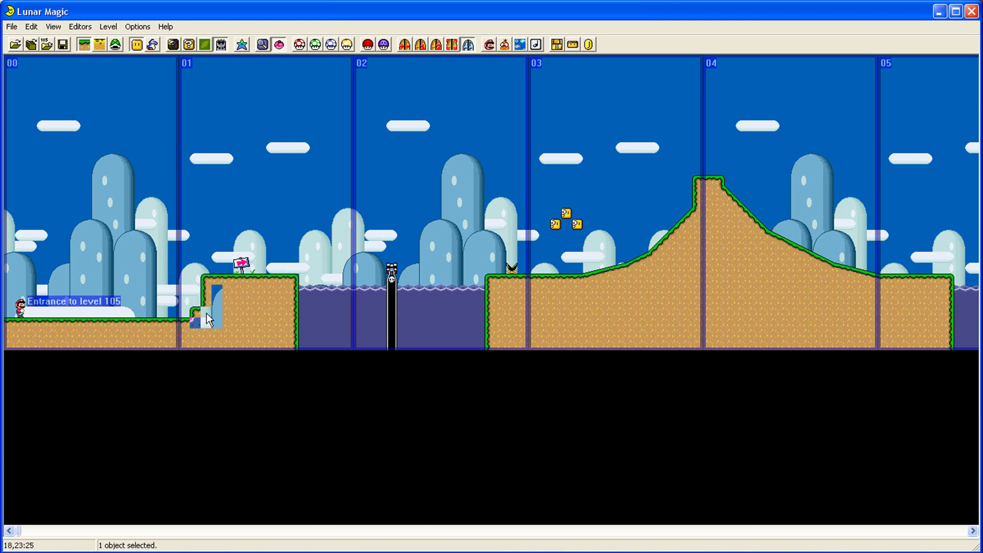
Fill the remaining gaps inside the screen 01 ledge and behind its small step with dirt, and save level 105 to the ROM.
{"action": "left_click", "coordinate": [256, 305]}
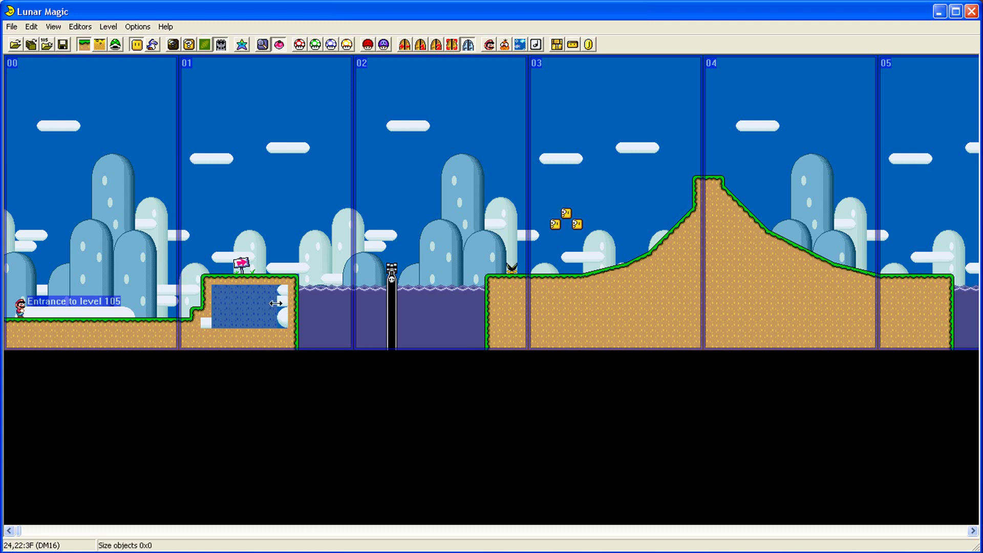
{"action": "left_click", "coordinate": [350, 194]}
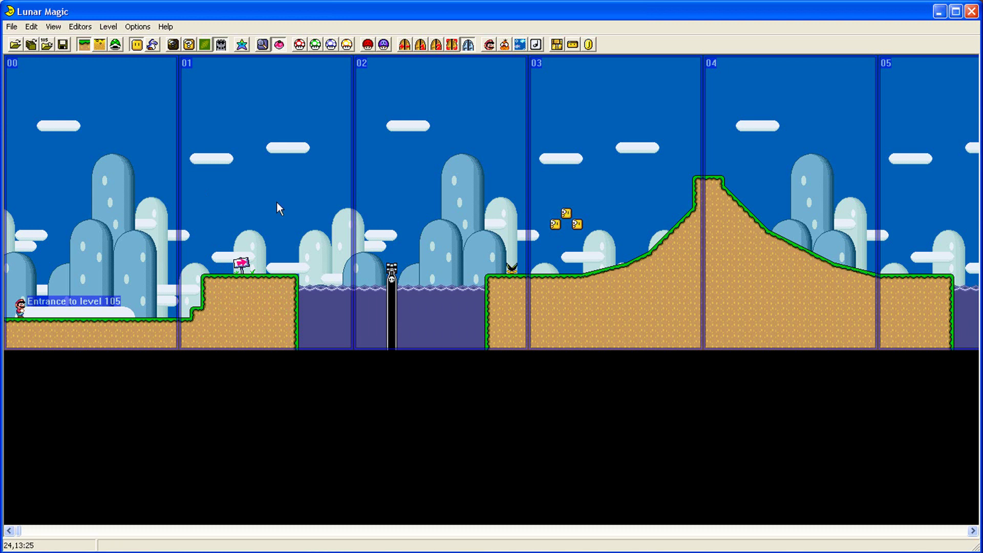
{"action": "left_click", "coordinate": [64, 45]}
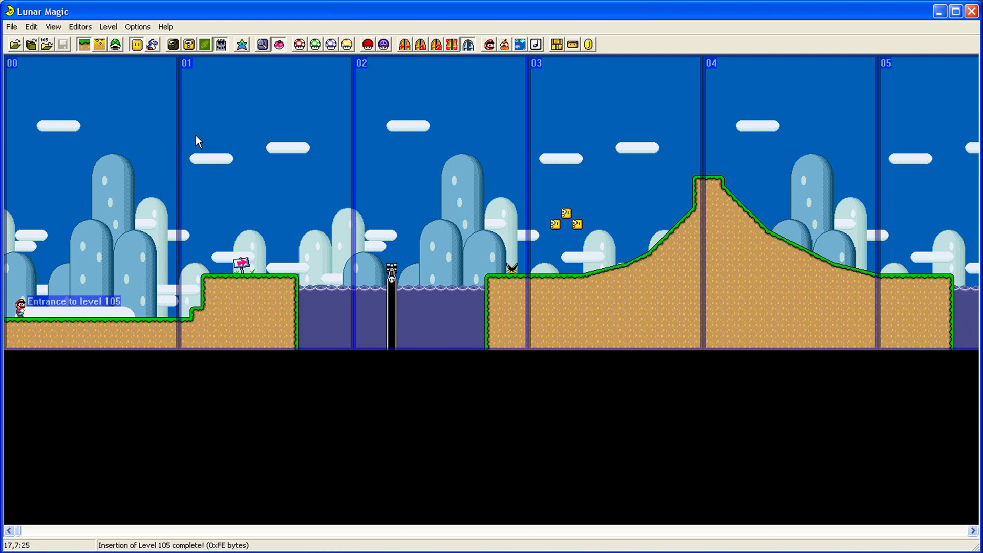
Delete the muncher standing on the ground just before screen 03.
{"action": "scroll", "coordinate": [342, 210], "scroll_direction": "right", "scroll_amount": 1}
{"action": "scroll", "coordinate": [341, 199], "scroll_direction": "right", "scroll_amount": 5}
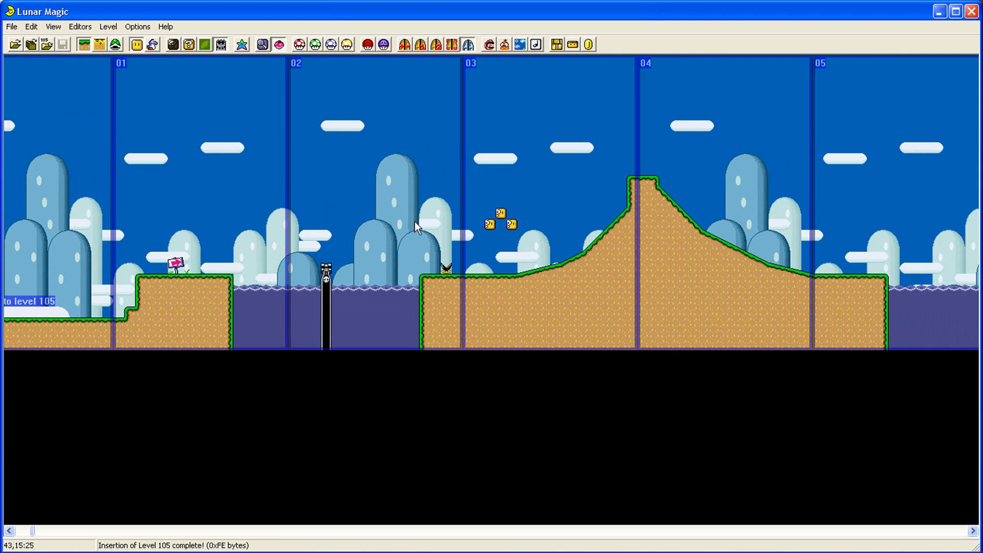
{"action": "left_click", "coordinate": [447, 271]}
{"action": "key", "text": "Delete"}
{"action": "left_click", "coordinate": [340, 193]}
{"action": "scroll", "coordinate": [325, 194], "scroll_direction": "left", "scroll_amount": 6}
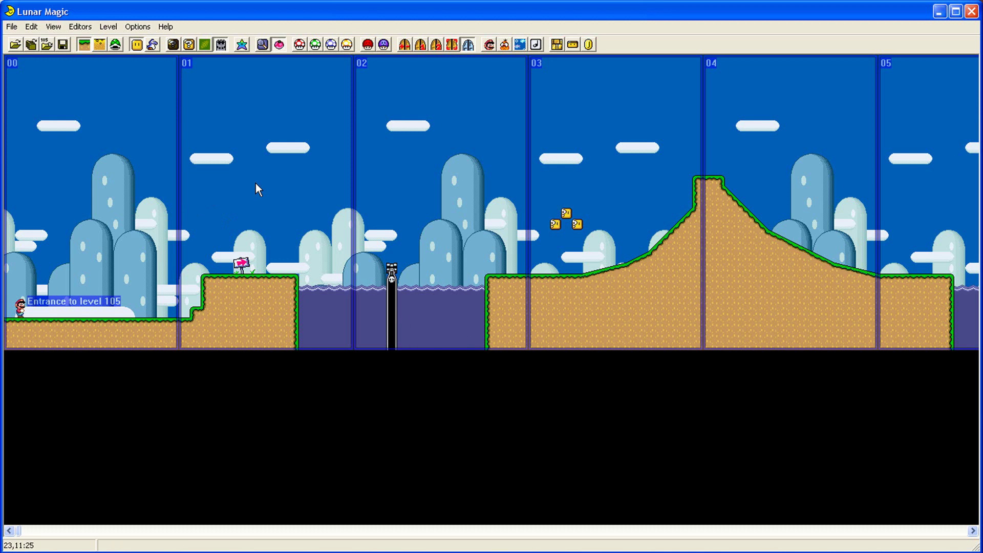
Remove the arrow sign from the screen 01 ledge and save level 105 to the ROM.
{"action": "left_click", "coordinate": [349, 159]}
{"action": "key", "text": "Right"}
{"action": "key", "text": "Right"}
{"action": "key", "text": "Right"}
{"action": "key", "text": "Right"}
{"action": "key", "text": "Right"}
{"action": "key", "text": "Right"}
{"action": "key", "text": "Right"}
{"action": "key", "text": "Right"}
{"action": "key", "text": "Right"}
{"action": "key", "text": "Right"}
{"action": "key", "text": "Right"}
{"action": "key", "text": "Right"}
{"action": "key", "text": "Right"}
{"action": "key", "text": "Right"}
{"action": "key", "text": "Right"}
{"action": "key", "text": "Right"}
{"action": "key", "text": "Right"}
{"action": "key", "text": "Left"}
{"action": "key", "text": "Left"}
{"action": "key", "text": "Left"}
{"action": "key", "text": "Left"}
{"action": "key", "text": "Left"}
{"action": "key", "text": "Left"}
{"action": "key", "text": "Left"}
{"action": "key", "text": "Left"}
{"action": "key", "text": "Left"}
{"action": "key", "text": "Left"}
{"action": "key", "text": "Left"}
{"action": "key", "text": "Left"}
{"action": "key", "text": "Left"}
{"action": "key", "text": "Left"}
{"action": "key", "text": "Left"}
{"action": "key", "text": "Left"}
{"action": "key", "text": "Left"}
{"action": "left_click", "coordinate": [61, 47]}
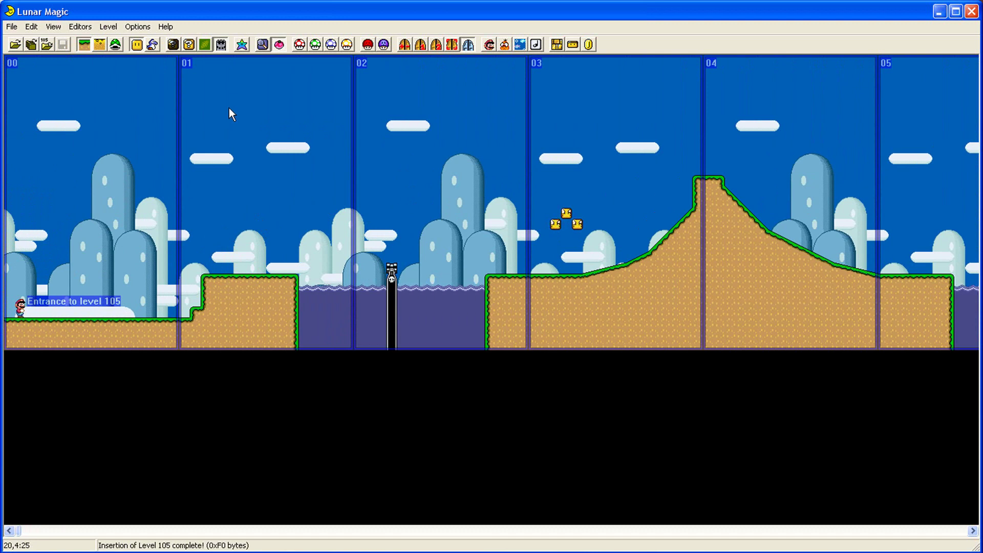
Move the three question blocks on screen 03 three tiles left and one tile down, and save level 105 to the ROM.
{"action": "left_click_drag", "start_coordinate": [544, 204], "coordinate": [582, 229]}
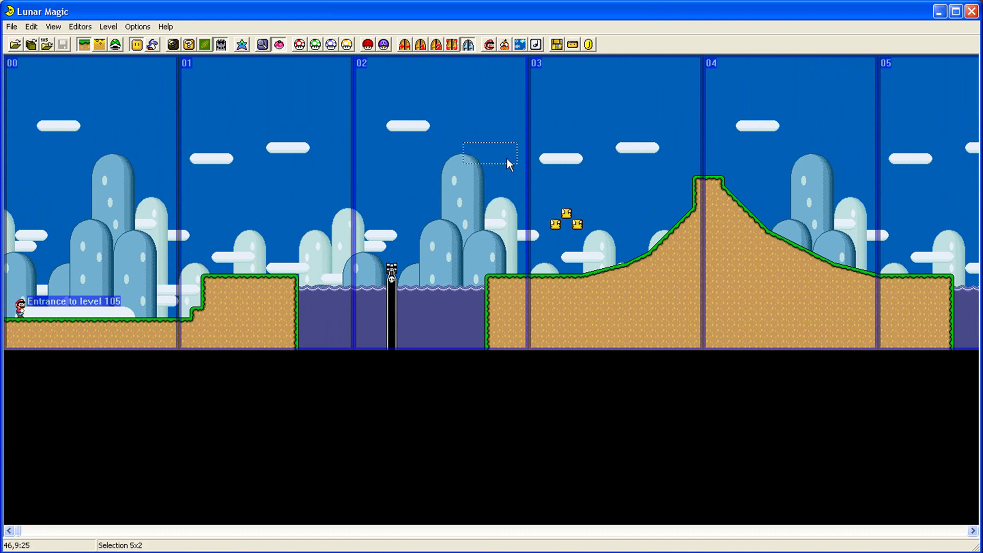
{"action": "left_click", "coordinate": [549, 223]}
{"action": "left_click_drag", "start_coordinate": [542, 203], "coordinate": [523, 235]}
{"action": "left_click", "coordinate": [499, 204]}
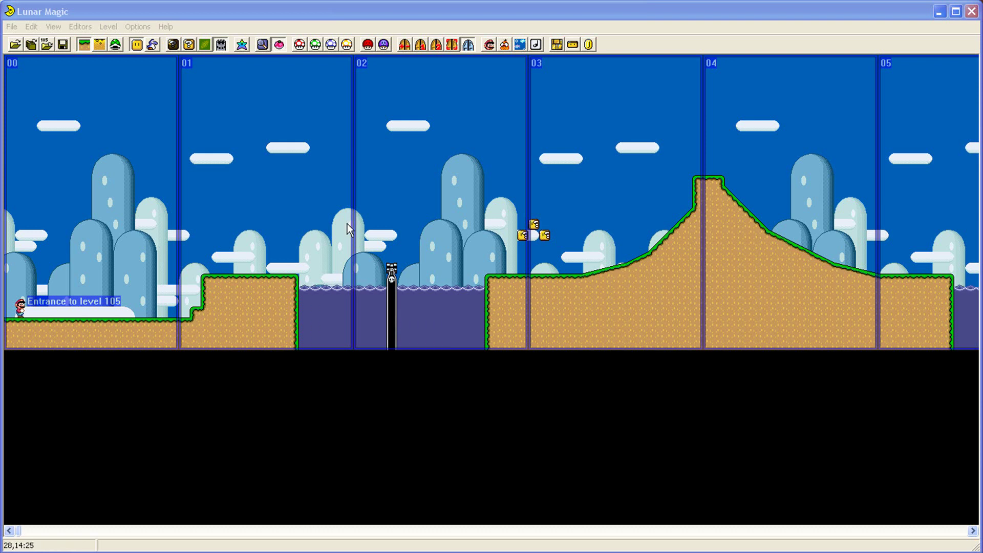
{"action": "left_click", "coordinate": [63, 44]}
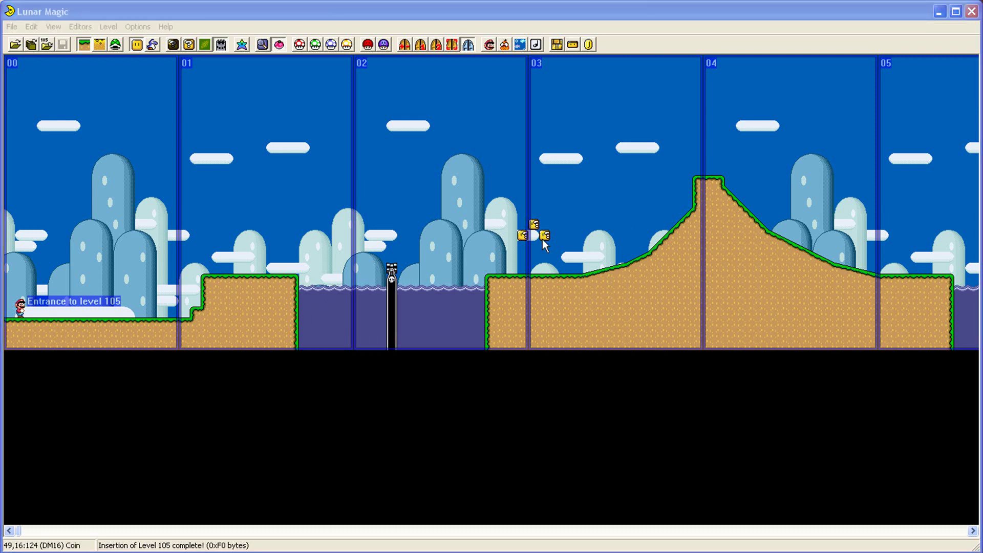
Copy the flat ground surface of screen 05 onto screen 06 at the same height and stretch it to about 15 tiles wide.
{"action": "left_click", "coordinate": [276, 235]}
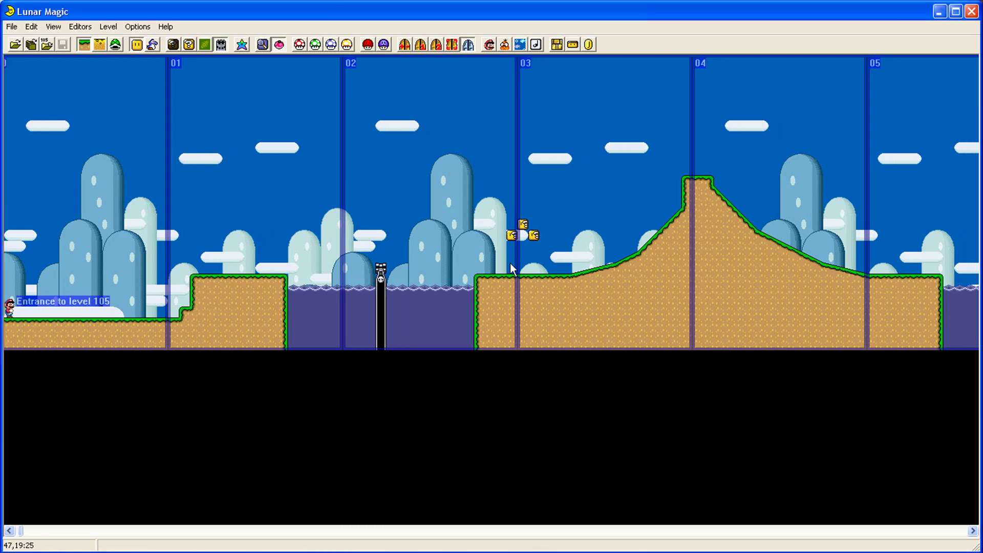
{"action": "scroll", "coordinate": [511, 267], "scroll_direction": "right", "scroll_amount": 10}
{"action": "scroll", "coordinate": [563, 269], "scroll_direction": "right", "scroll_amount": 4}
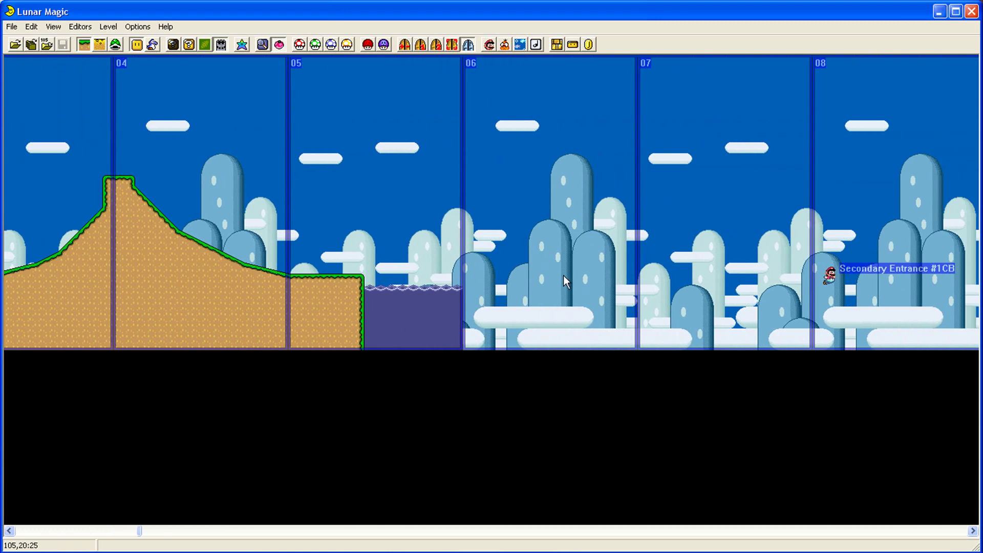
{"action": "left_click_drag", "start_coordinate": [202, 253], "coordinate": [214, 297]}
{"action": "left_click", "coordinate": [218, 259]}
{"action": "left_click", "coordinate": [224, 279]}
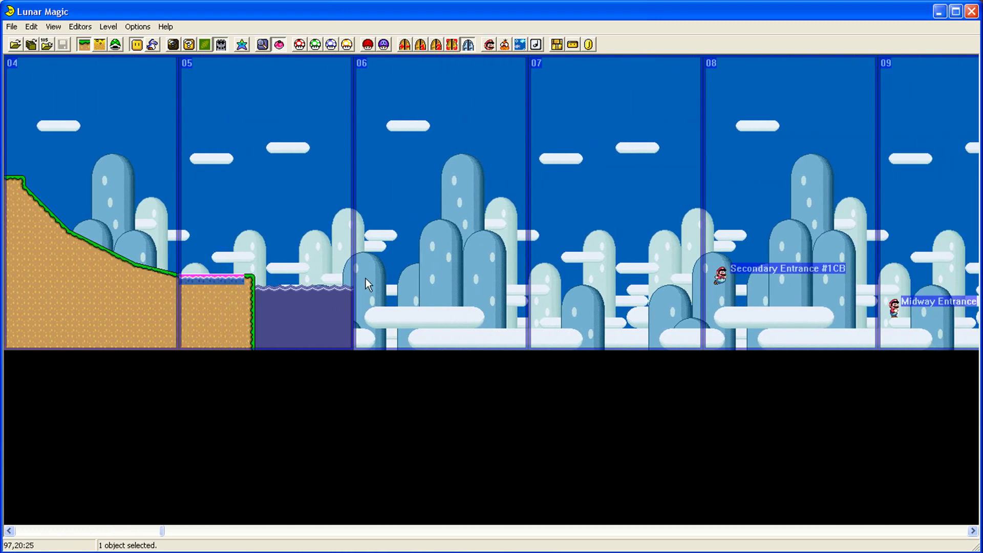
{"action": "key", "text": "ctrl+x"}
{"action": "key", "text": "ctrl+v"}
{"action": "left_click_drag", "start_coordinate": [431, 282], "coordinate": [549, 293]}
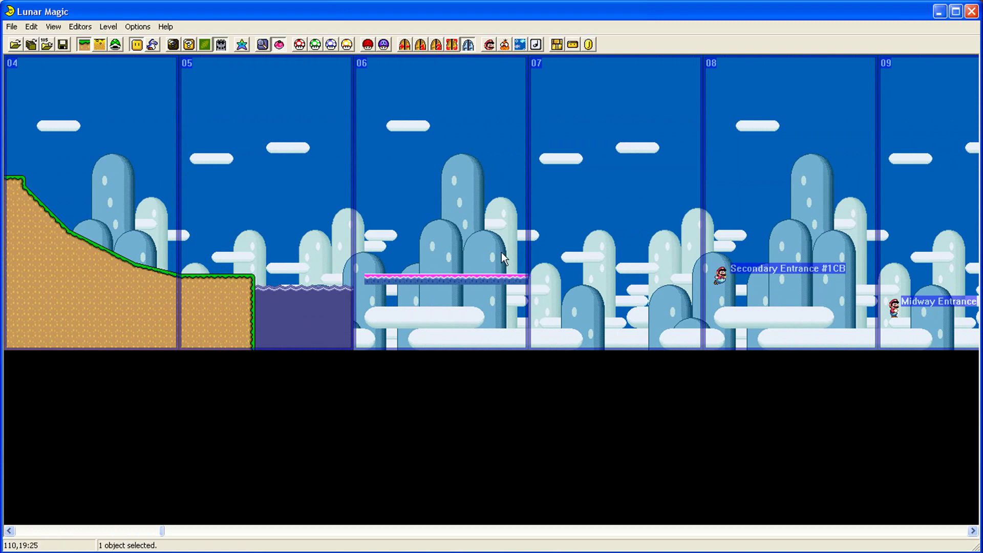
Copy the left top corner of the peak at screen 04 to the left end of the screen 06 ledge.
{"action": "left_click", "coordinate": [308, 230]}
{"action": "scroll", "coordinate": [48, 200], "scroll_direction": "left", "scroll_amount": 2}
{"action": "scroll", "coordinate": [50, 198], "scroll_direction": "left", "scroll_amount": 1}
{"action": "left_click", "coordinate": [41, 179]}
{"action": "left_click_drag", "start_coordinate": [407, 279], "coordinate": [398, 279]}
{"action": "left_click", "coordinate": [431, 217]}
Copy the peak's vertical edge below the screen 06 corner, extend it to the level bottom, and fill the ledge with dirt up to screen 07.
{"action": "left_click", "coordinate": [38, 202]}
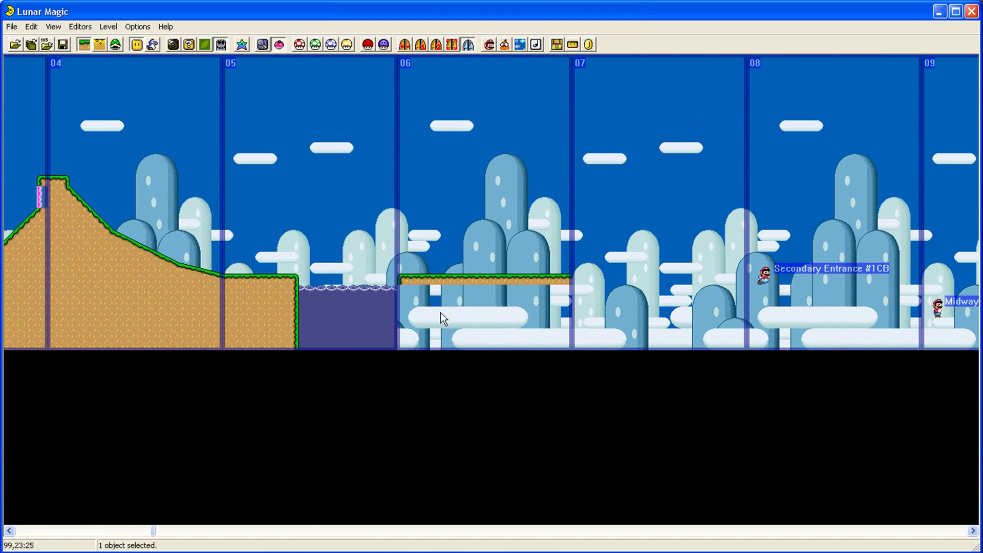
{"action": "left_click", "coordinate": [407, 291]}
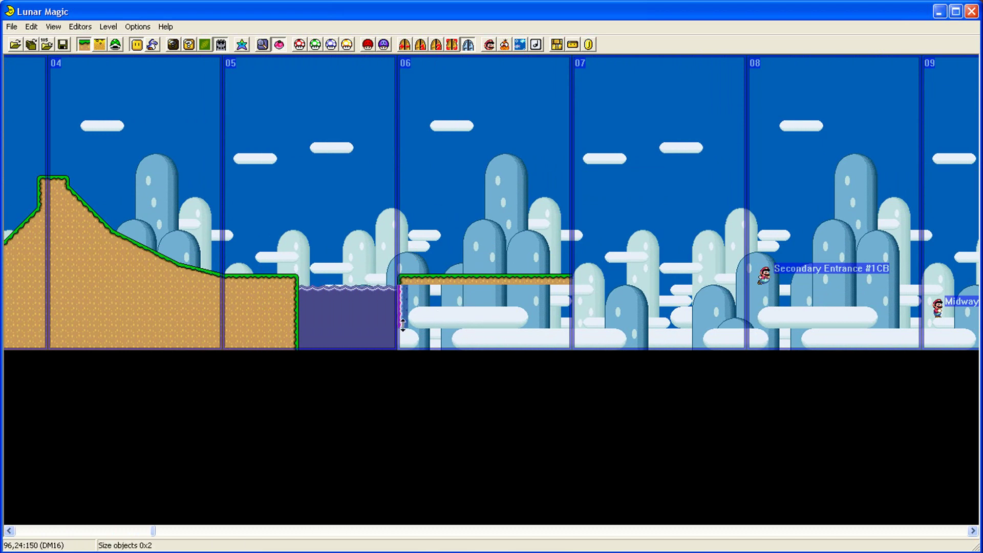
{"action": "key", "text": "ctrl+v"}
{"action": "left_click_drag", "start_coordinate": [277, 320], "coordinate": [569, 322]}
Copy the top question block of the trio at the screen 03 border to the air above the screen 06 ground.
{"action": "left_click", "coordinate": [665, 271]}
{"action": "key", "text": "Left"}
{"action": "key", "text": "Left"}
{"action": "key", "text": "Left"}
{"action": "key", "text": "Left"}
{"action": "key", "text": "Left"}
{"action": "key", "text": "Left"}
{"action": "key", "text": "Left"}
{"action": "key", "text": "Left"}
{"action": "key", "text": "Left"}
{"action": "key", "text": "Left"}
{"action": "key", "text": "Left"}
{"action": "key", "text": "Left"}
{"action": "key", "text": "Left"}
{"action": "key", "text": "Left"}
{"action": "key", "text": "Left"}
{"action": "key", "text": "Left"}
{"action": "key", "text": "Left"}
{"action": "key", "text": "Left"}
{"action": "key", "text": "Left"}
{"action": "key", "text": "Left"}
{"action": "left_click", "coordinate": [98, 225]}
{"action": "right_click", "coordinate": [752, 236]}
{"action": "left_click", "coordinate": [703, 139]}
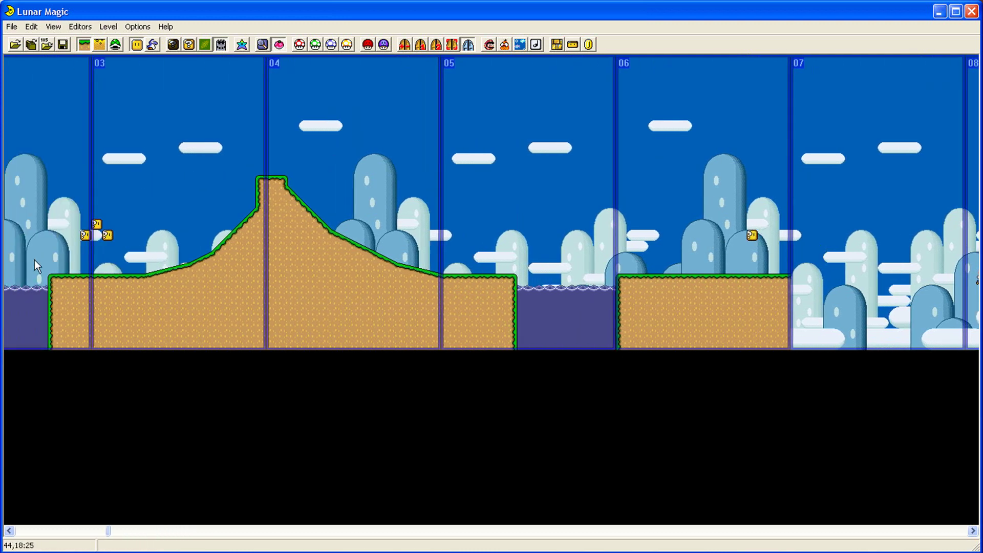
Lower the flower question block on screen 06 onto the ground, one tile further left.
{"action": "left_click", "coordinate": [97, 224]}
{"action": "left_click", "coordinate": [132, 187]}
{"action": "key", "text": "Right"}
{"action": "key", "text": "Right"}
{"action": "key", "text": "Right"}
{"action": "key", "text": "Right"}
{"action": "key", "text": "Right"}
{"action": "key", "text": "Right"}
{"action": "key", "text": "Right"}
{"action": "key", "text": "Right"}
{"action": "key", "text": "Right"}
{"action": "key", "text": "Right"}
{"action": "key", "text": "Right"}
{"action": "key", "text": "Right"}
{"action": "key", "text": "Right"}
{"action": "key", "text": "Right"}
{"action": "key", "text": "Right"}
{"action": "key", "text": "Right"}
{"action": "key", "text": "Right"}
{"action": "key", "text": "Right"}
{"action": "key", "text": "Right"}
{"action": "key", "text": "Right"}
{"action": "key", "text": "Right"}
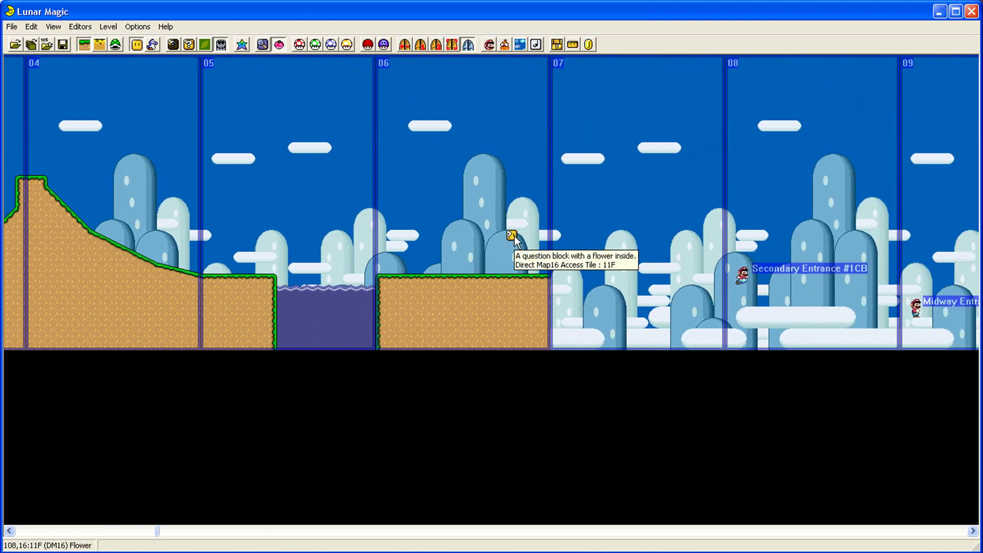
{"action": "left_click_drag", "start_coordinate": [514, 238], "coordinate": [503, 270]}
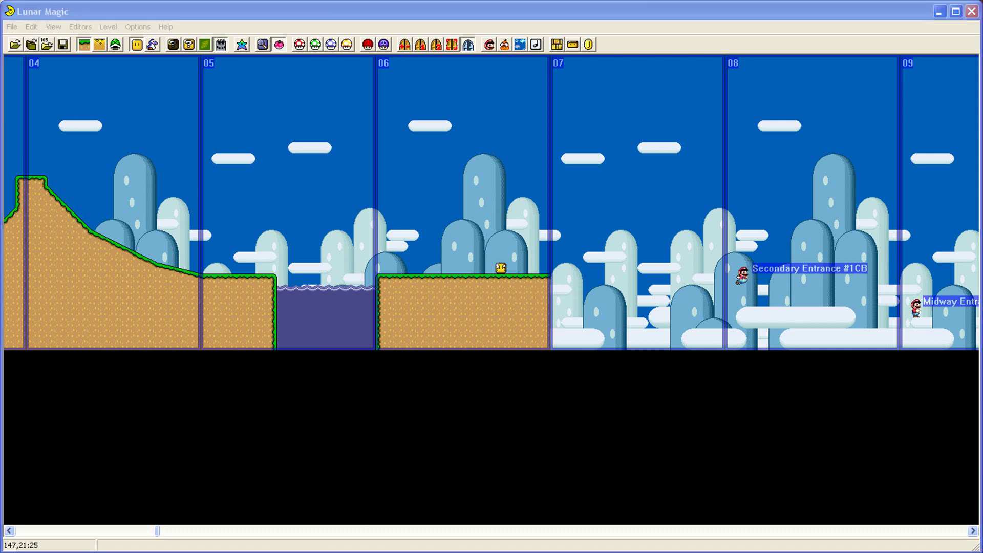
Place cement blocks on screen 06: one beside the question block, a row of four above it, and a three-block column further left.
{"action": "right_click", "coordinate": [512, 267]}
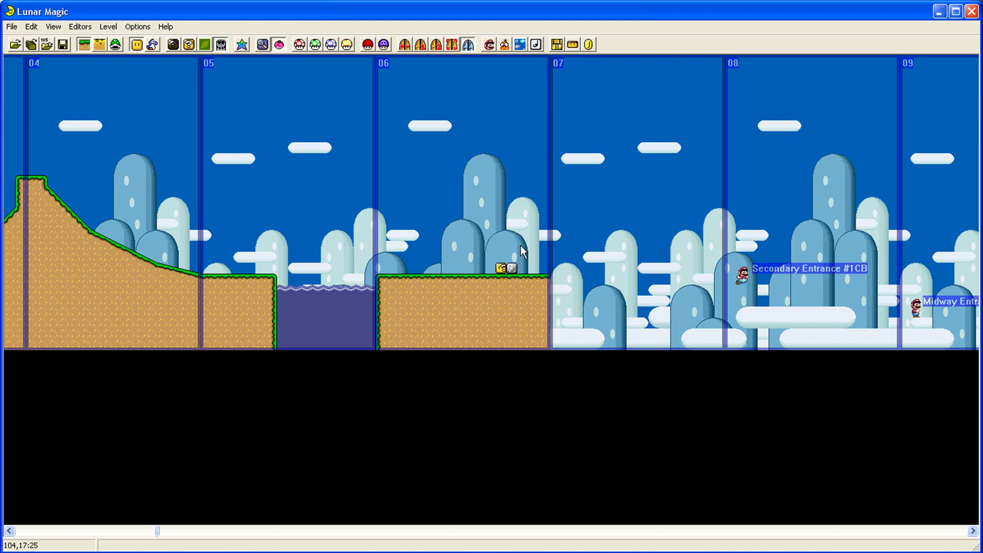
{"action": "left_click", "coordinate": [512, 266]}
{"action": "right_click", "coordinate": [492, 257]}
{"action": "right_click", "coordinate": [480, 257]}
{"action": "right_click", "coordinate": [468, 256]}
{"action": "right_click", "coordinate": [458, 257]}
{"action": "right_click", "coordinate": [436, 267]}
{"action": "right_click", "coordinate": [436, 255]}
{"action": "right_click", "coordinate": [435, 243]}
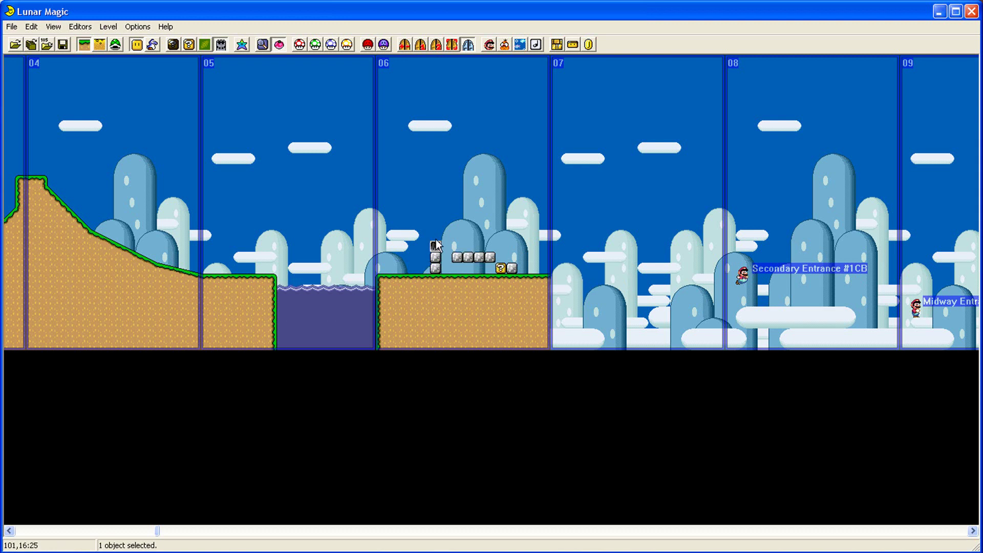
Add a second row of cement blocks running right from the left column, and start raising the right-hand column.
{"action": "right_click", "coordinate": [446, 234]}
{"action": "right_click", "coordinate": [458, 234]}
{"action": "right_click", "coordinate": [469, 235]}
{"action": "right_click", "coordinate": [479, 235]}
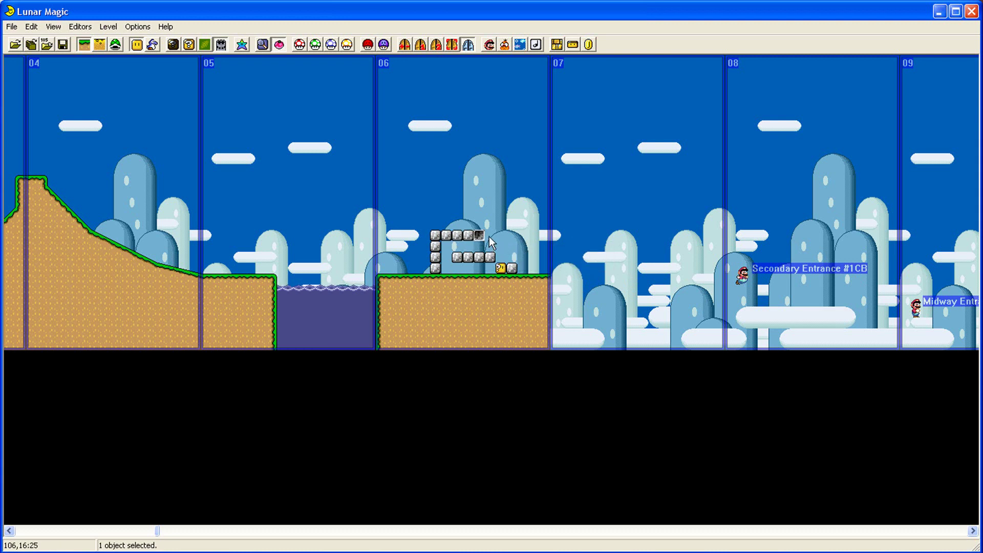
{"action": "right_click", "coordinate": [489, 239]}
{"action": "right_click", "coordinate": [489, 245]}
Add an upper row of cement blocks joined to the right column, raise both columns, and delete the left column's excess top block.
{"action": "right_click", "coordinate": [457, 214]}
{"action": "right_click", "coordinate": [444, 213]}
{"action": "left_click", "coordinate": [455, 214]}
{"action": "mouse_move", "coordinate": [435, 204]}
{"action": "left_mouse_down"}
{"action": "mouse_move", "coordinate": [435, 214]}
{"action": "mouse_move", "coordinate": [435, 191]}
{"action": "left_mouse_up"}
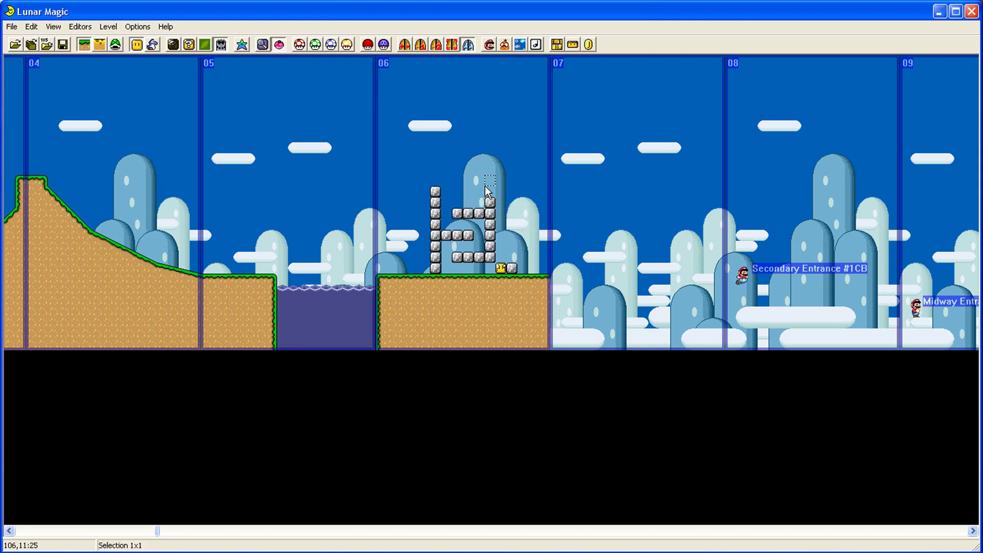
{"action": "left_click", "coordinate": [436, 194]}
{"action": "key", "text": "Delete"}
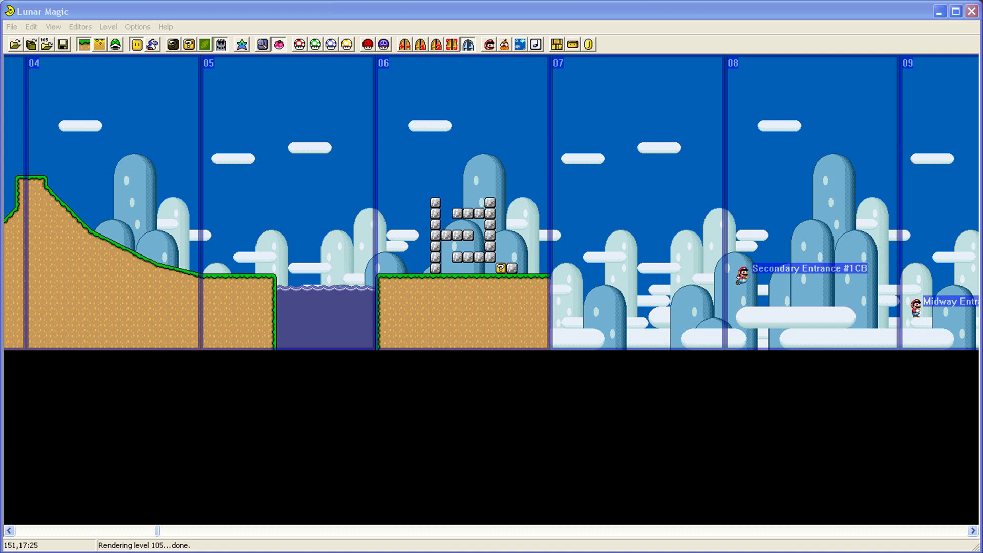
Place a yellow block above screen 07 and replace the flower question block on screen 06 with a directional coins question block.
{"action": "right_click", "coordinate": [654, 190]}
{"action": "left_click", "coordinate": [689, 201]}
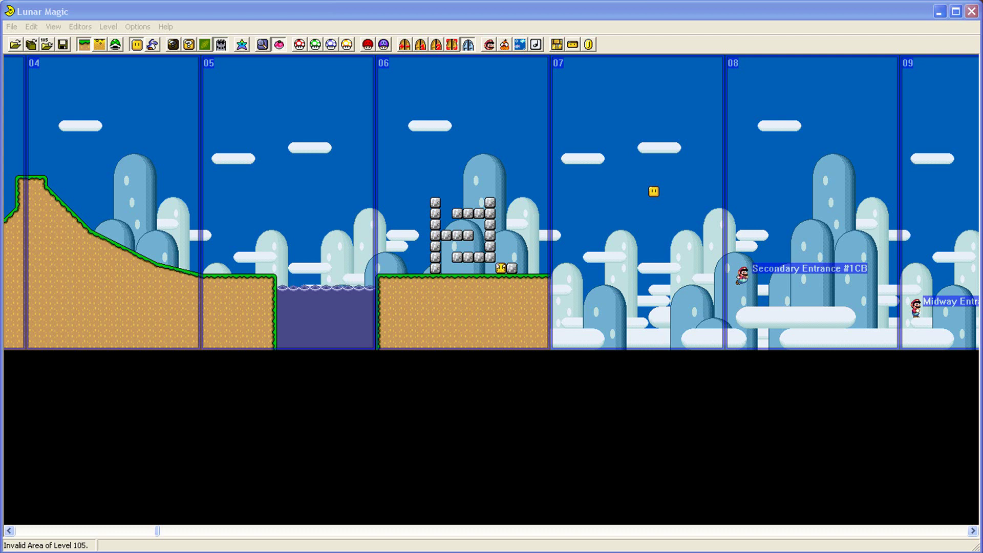
{"action": "right_click", "coordinate": [524, 226]}
{"action": "left_click", "coordinate": [532, 229]}
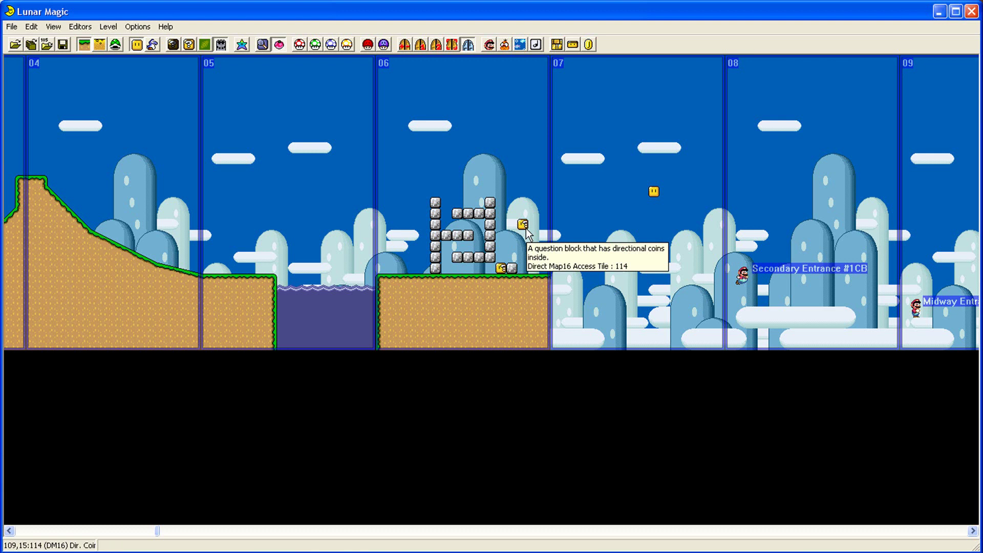
{"action": "left_click", "coordinate": [525, 225]}
{"action": "left_click_drag", "start_coordinate": [525, 225], "coordinate": [512, 266]}
{"action": "left_click", "coordinate": [536, 244]}
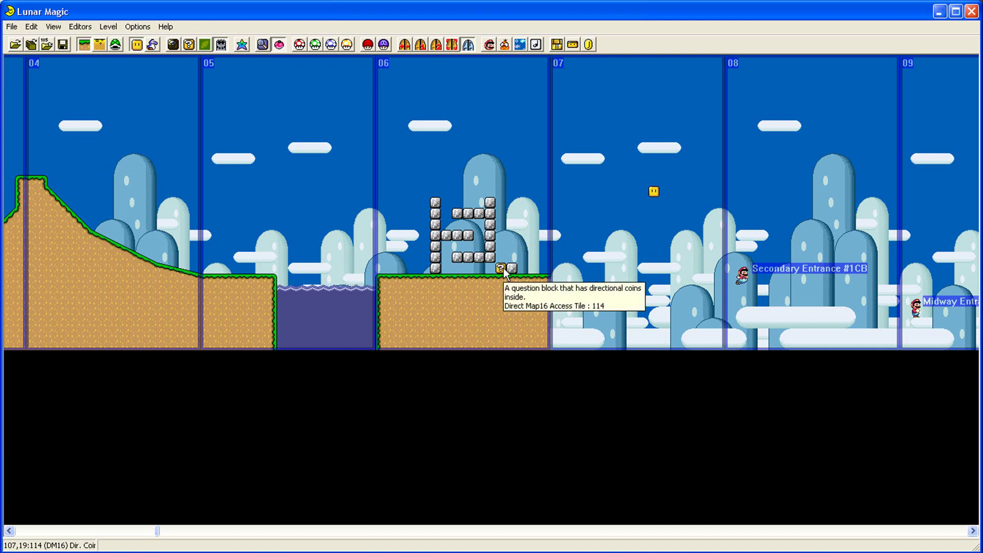
Move the yellow block to screen 08 and extend the grass-topped, dirt-filled ground across all of screen 07.
{"action": "left_click_drag", "start_coordinate": [655, 192], "coordinate": [816, 203]}
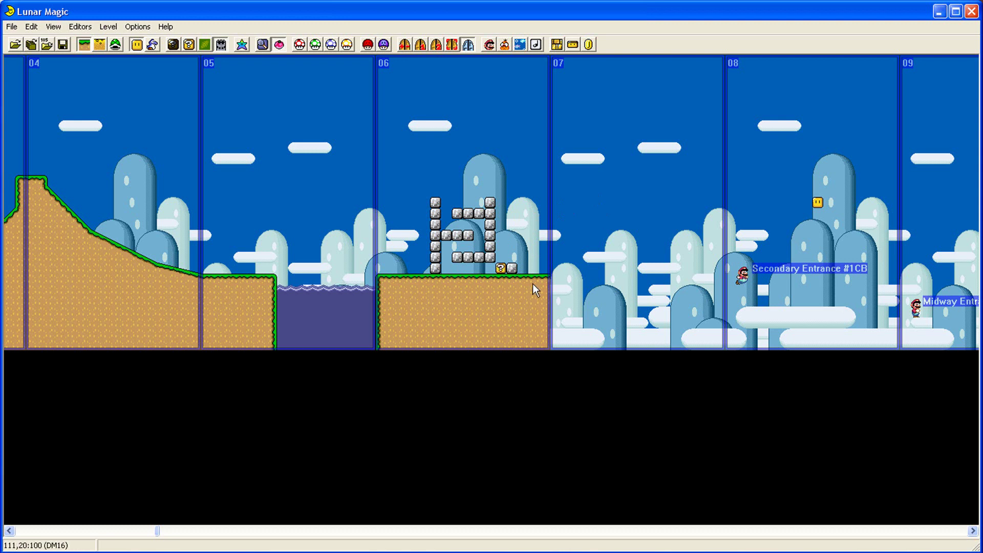
{"action": "left_click_drag", "start_coordinate": [539, 260], "coordinate": [557, 277]}
{"action": "right_click", "coordinate": [557, 278]}
{"action": "left_click_drag", "start_coordinate": [714, 288], "coordinate": [722, 287]}
{"action": "left_click", "coordinate": [730, 285]}
{"action": "scroll", "coordinate": [526, 274], "scroll_direction": "right", "scroll_amount": 5}
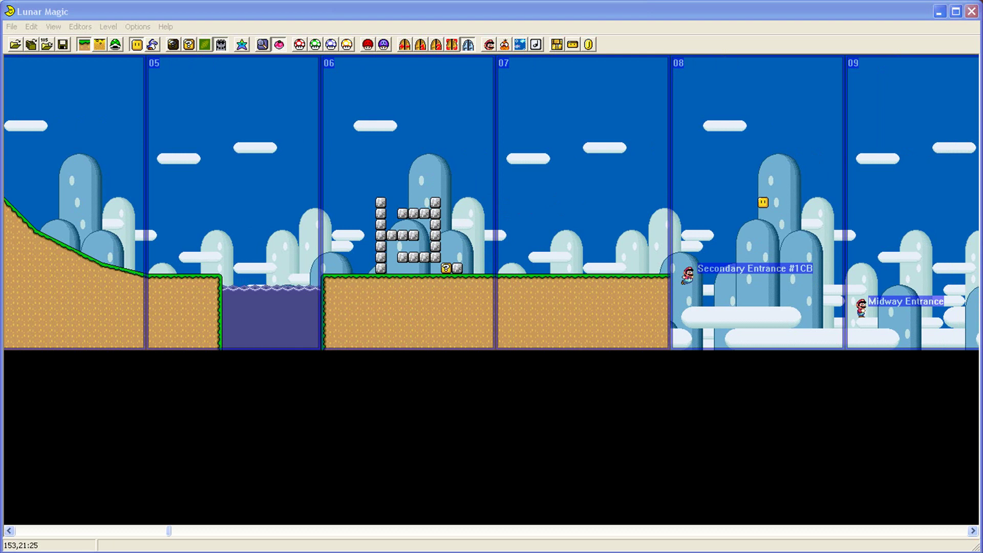
Assemble a three-tile-wide grey ledge platform from Direct Map16 tiles in the air above the screen 07 ground.
{"action": "right_click", "coordinate": [534, 192]}
{"action": "left_click", "coordinate": [531, 192]}
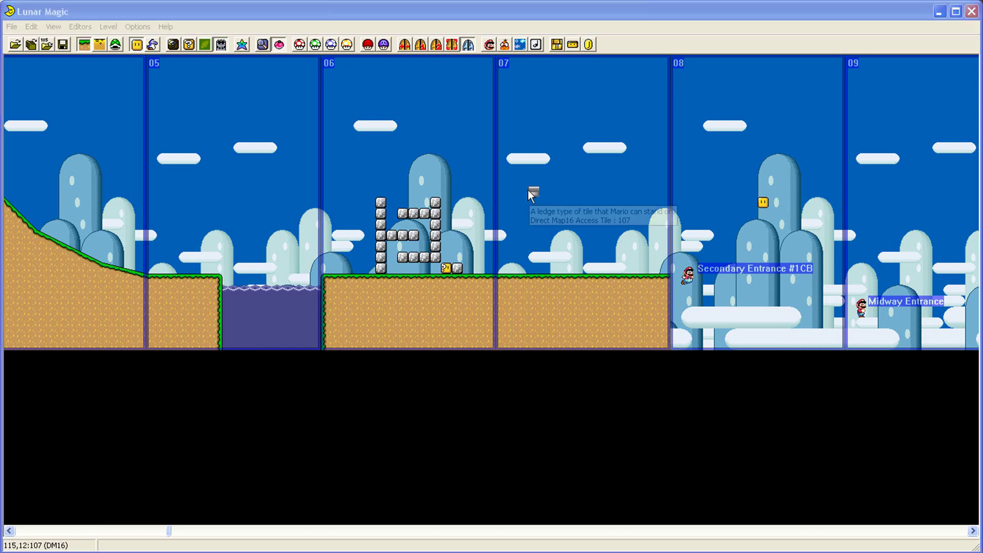
{"action": "left_click_drag", "start_coordinate": [541, 190], "coordinate": [552, 189]}
{"action": "left_click", "coordinate": [552, 190]}
{"action": "left_click", "coordinate": [546, 190]}
{"action": "key", "text": "Delete"}
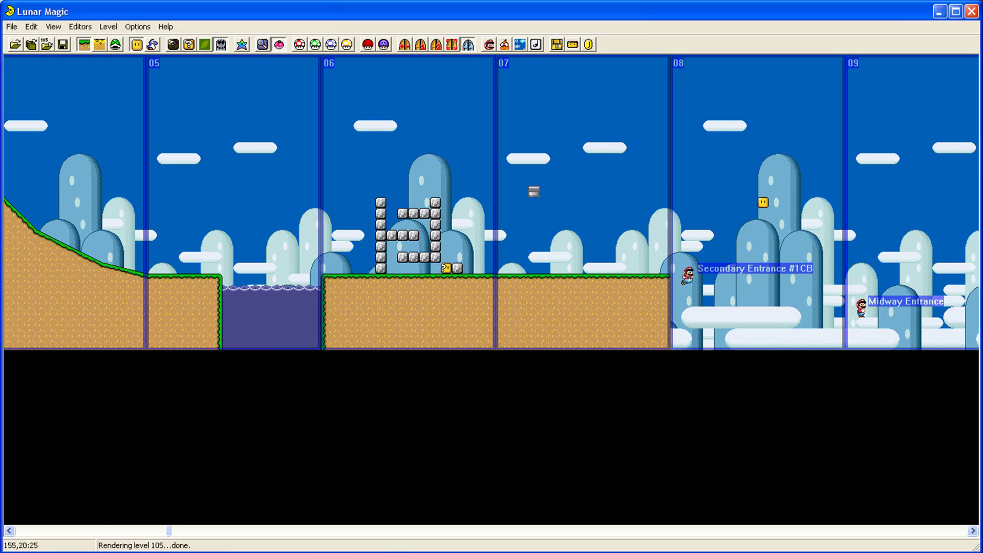
{"action": "right_click", "coordinate": [556, 193]}
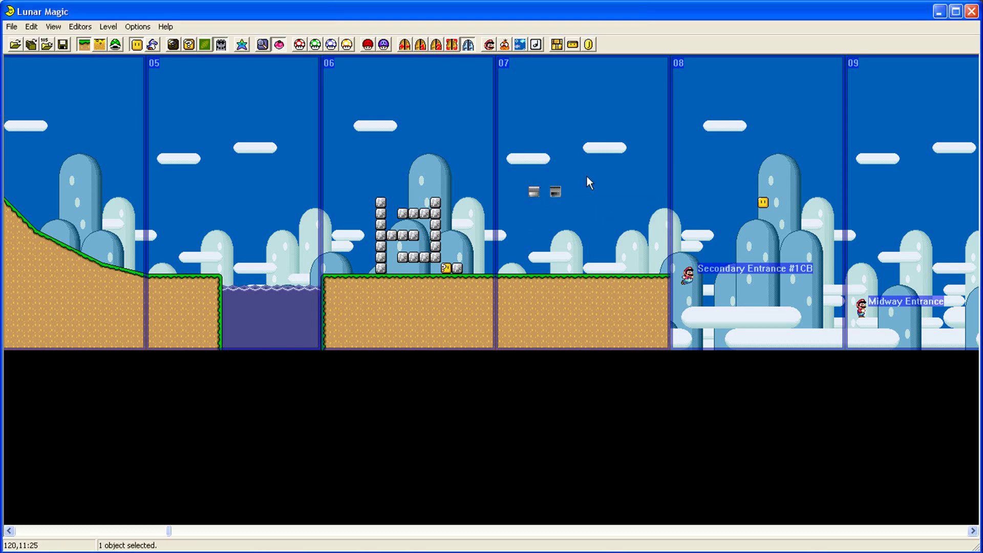
{"action": "left_click_drag", "start_coordinate": [544, 193], "coordinate": [561, 194]}
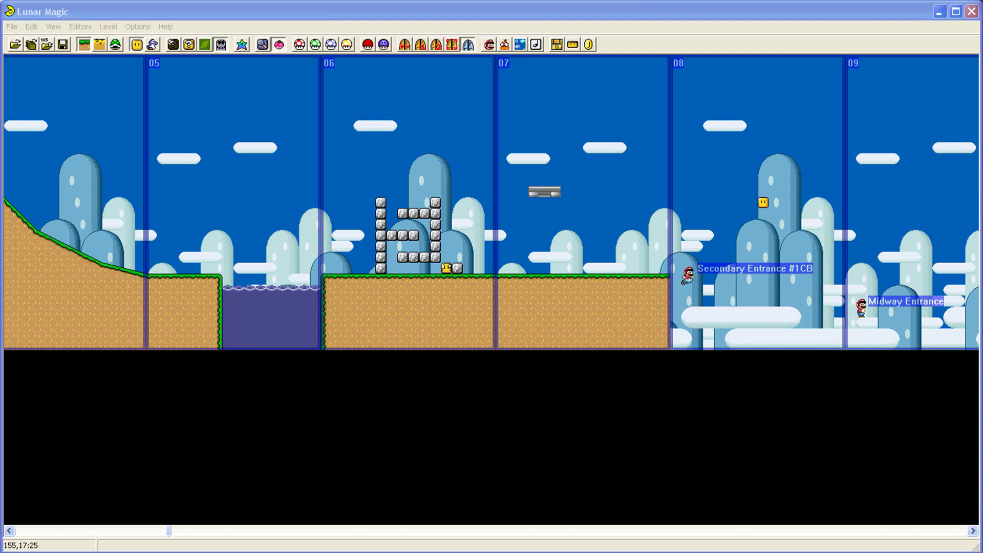
Add an arched support beneath the grey platform on screen 07 and widen the platform to four tiles.
{"action": "left_click", "coordinate": [535, 201]}
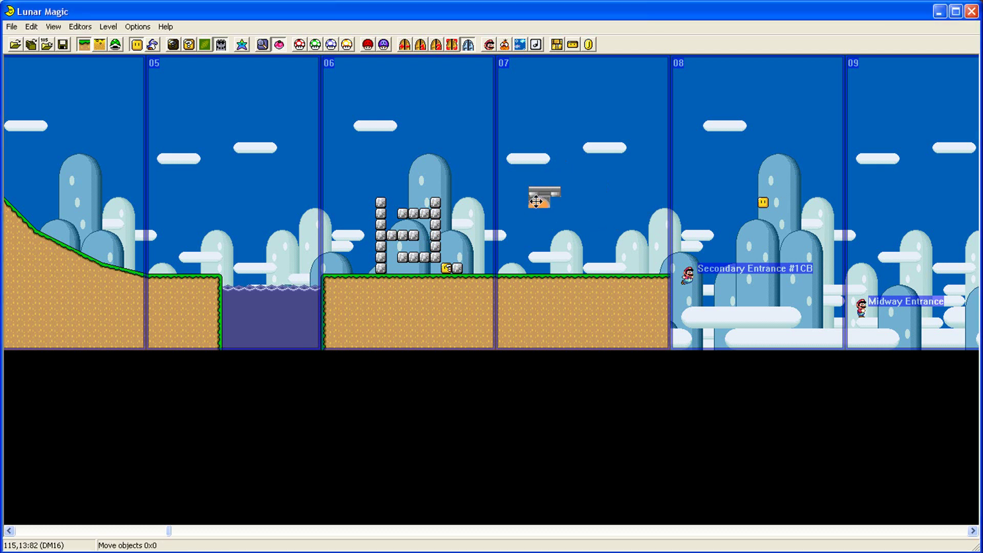
{"action": "left_click", "coordinate": [564, 190]}
{"action": "left_click", "coordinate": [553, 190]}
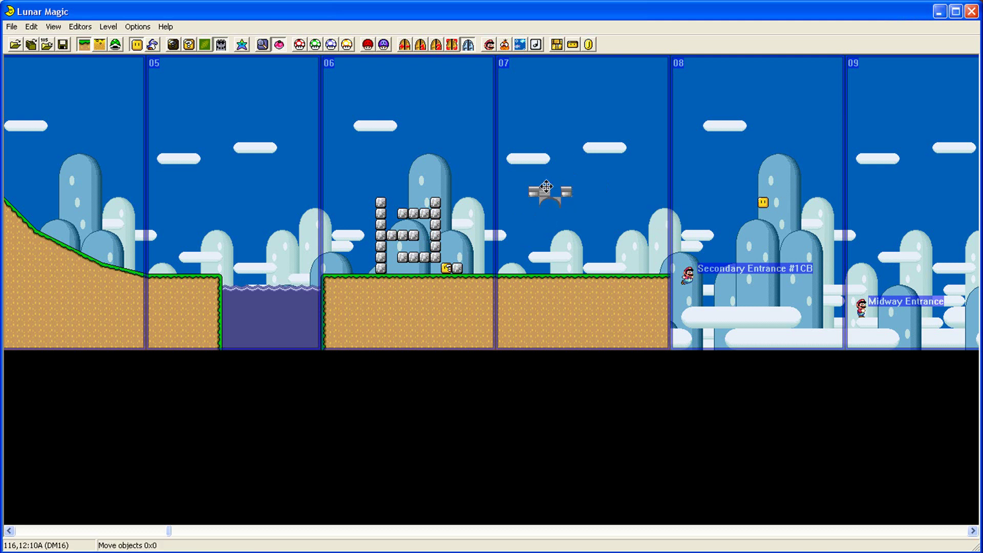
{"action": "left_click_drag", "start_coordinate": [543, 187], "coordinate": [554, 187]}
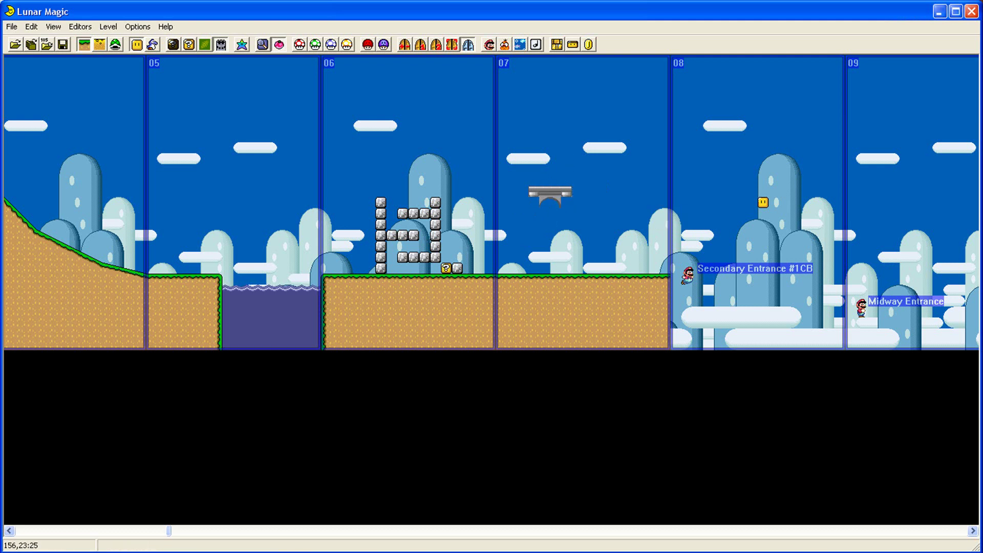
Add grey columns beneath both ends of the four-tile platform on screen 07, reaching the ground, and delete the stray tile inside the arch.
{"action": "left_click", "coordinate": [536, 212]}
{"action": "left_click_drag", "start_coordinate": [536, 213], "coordinate": [536, 276]}
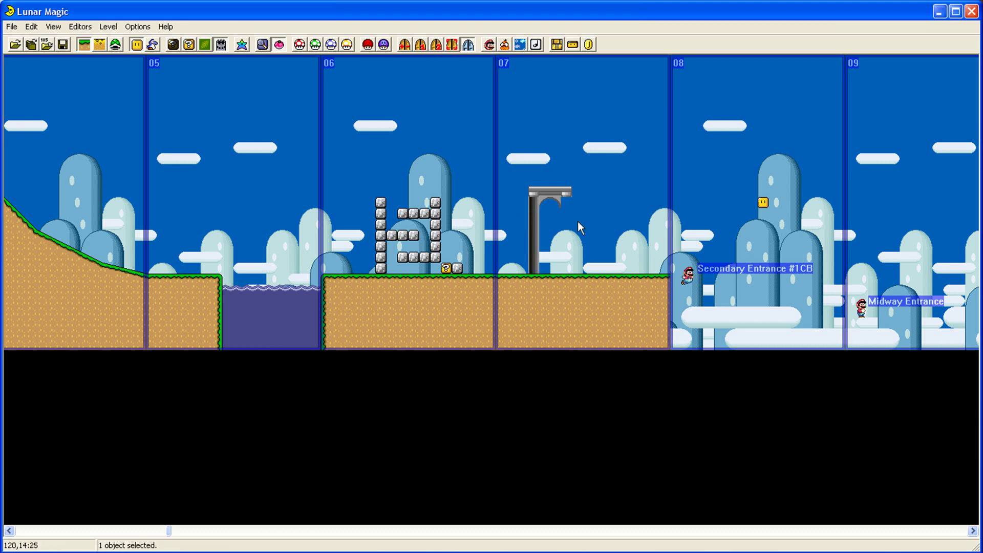
{"action": "left_click", "coordinate": [545, 248]}
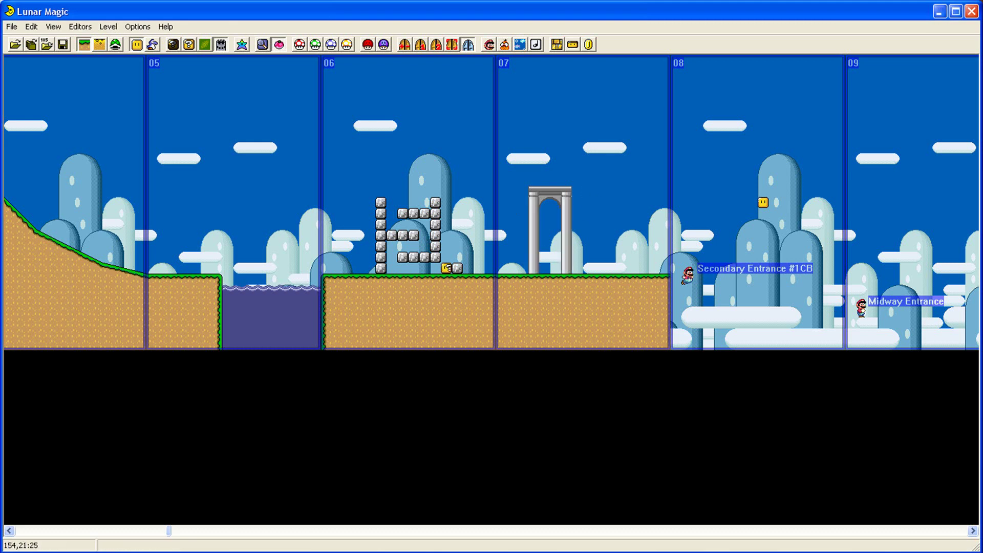
{"action": "left_click", "coordinate": [557, 220]}
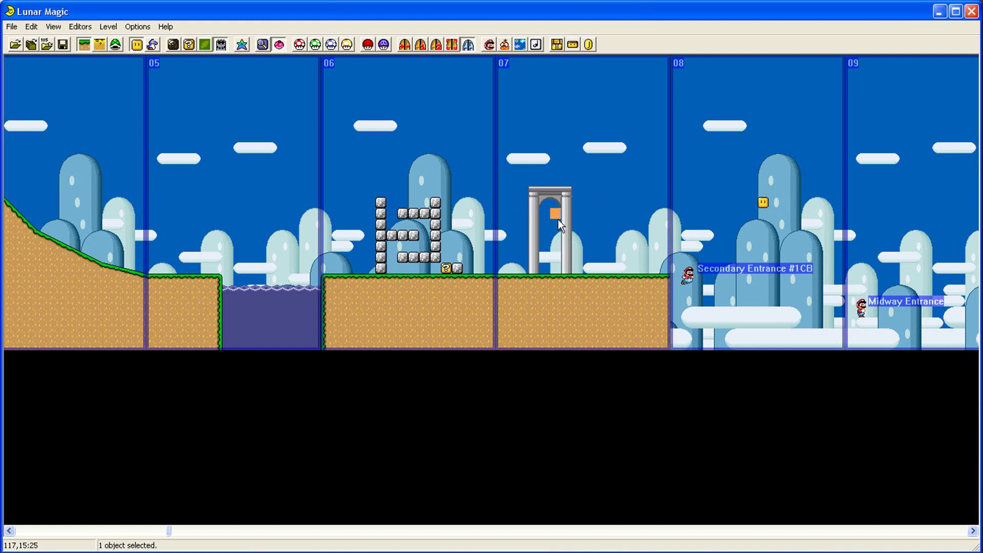
{"action": "left_click_drag", "start_coordinate": [557, 214], "coordinate": [557, 259]}
{"action": "key", "text": "Delete"}
Move the whole grey arch on screen 07 higher and farther right, and lengthen its columns down to the ground.
{"action": "left_click_drag", "start_coordinate": [510, 146], "coordinate": [512, 154]}
{"action": "left_click", "coordinate": [535, 225]}
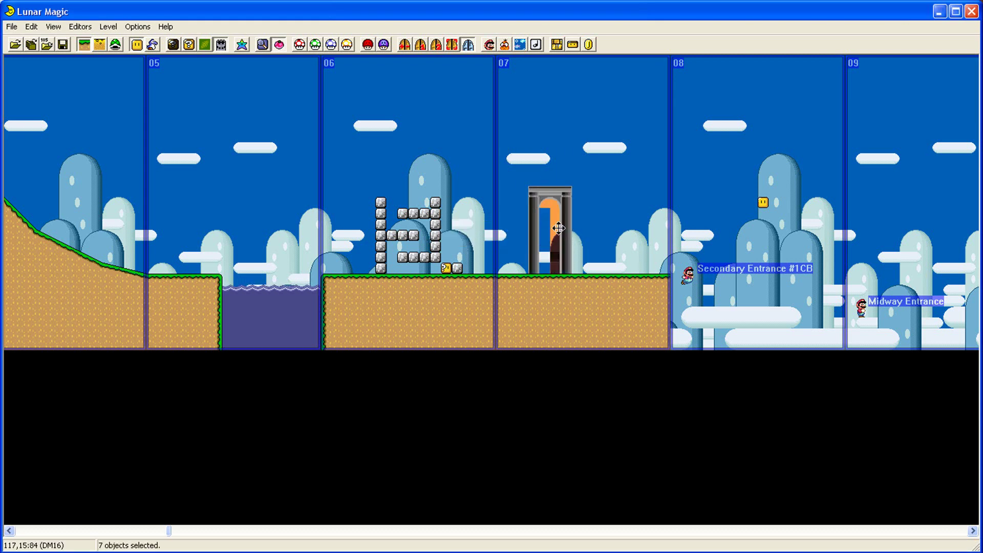
{"action": "left_click_drag", "start_coordinate": [535, 226], "coordinate": [569, 184]}
{"action": "left_click", "coordinate": [549, 205]}
{"action": "left_click", "coordinate": [602, 228]}
{"action": "left_click_drag", "start_coordinate": [608, 231], "coordinate": [607, 276]}
{"action": "left_click", "coordinate": [631, 214]}
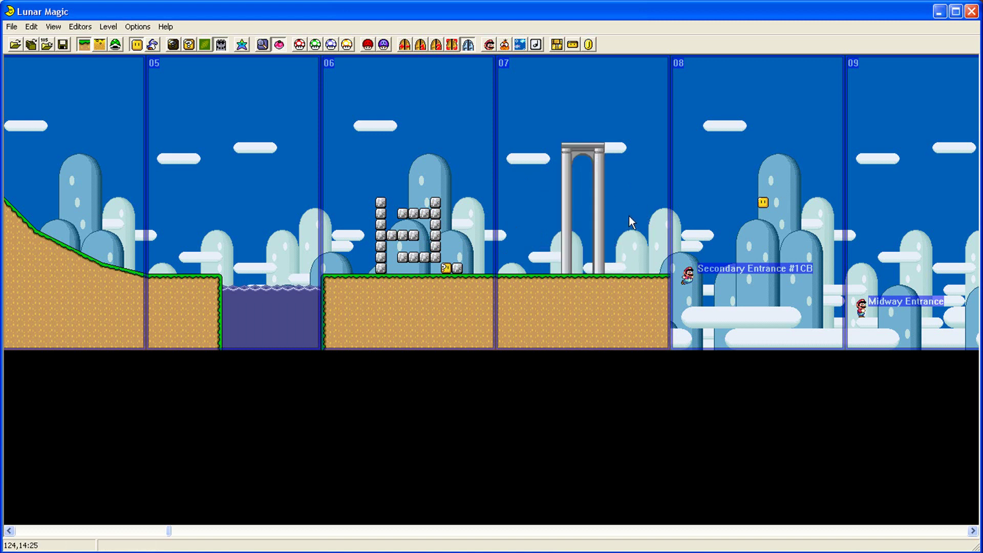
{"action": "left_click_drag", "start_coordinate": [544, 138], "coordinate": [605, 155]}
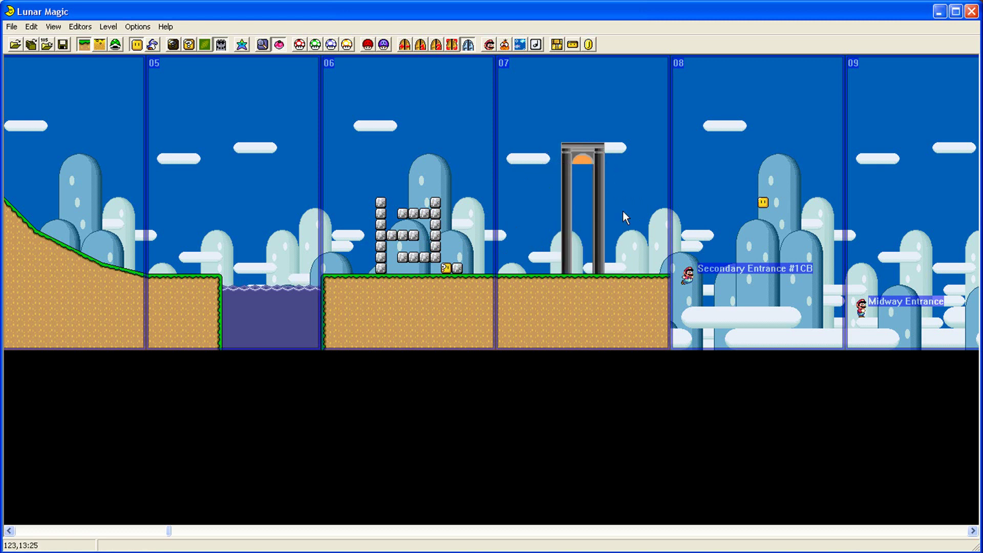
{"action": "right_click", "coordinate": [610, 182]}
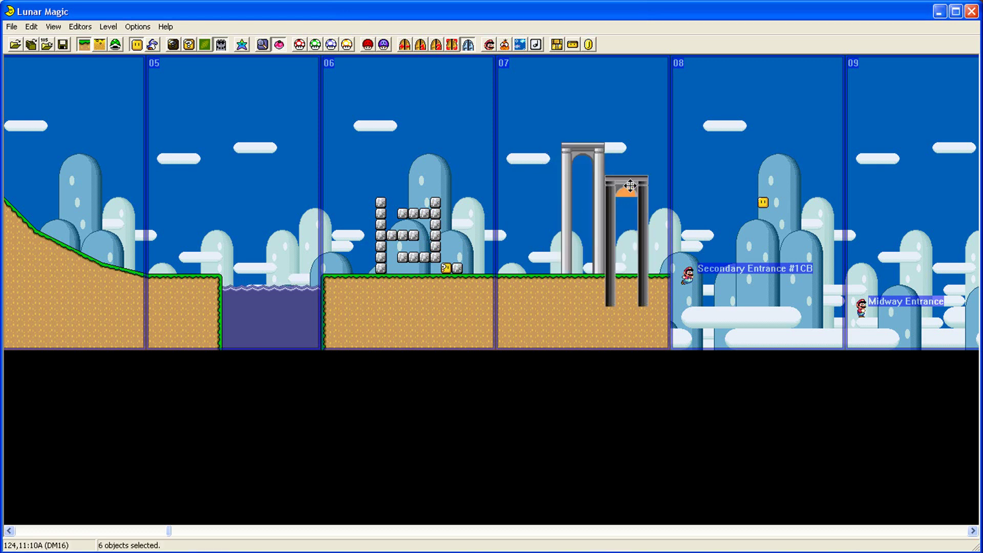
{"action": "key", "text": "ctrl+z"}
Add a copy of the grey platform one tile lower against the arch's right side, with columns at both ends reaching the ground.
{"action": "right_click", "coordinate": [606, 154]}
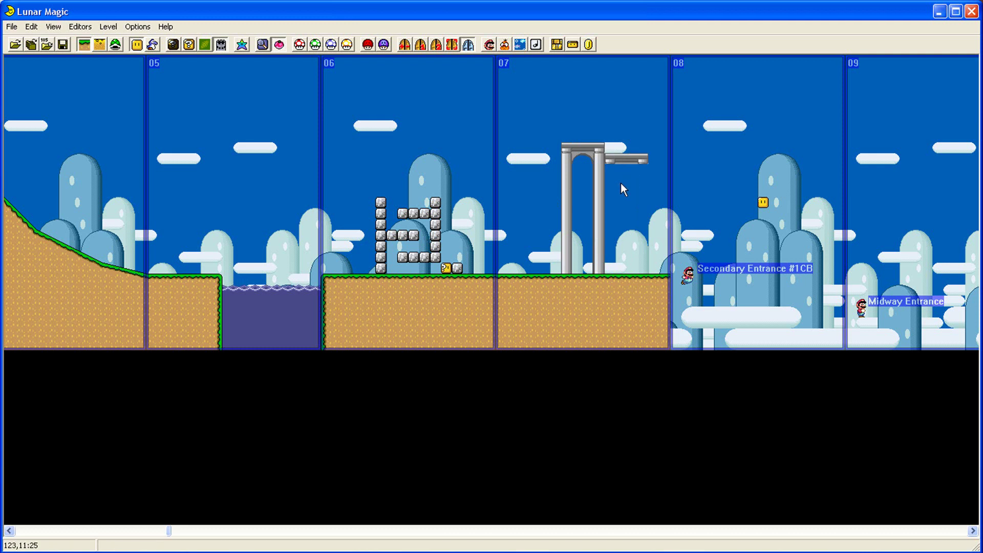
{"action": "left_click", "coordinate": [641, 167]}
{"action": "left_click_drag", "start_coordinate": [641, 167], "coordinate": [644, 280]}
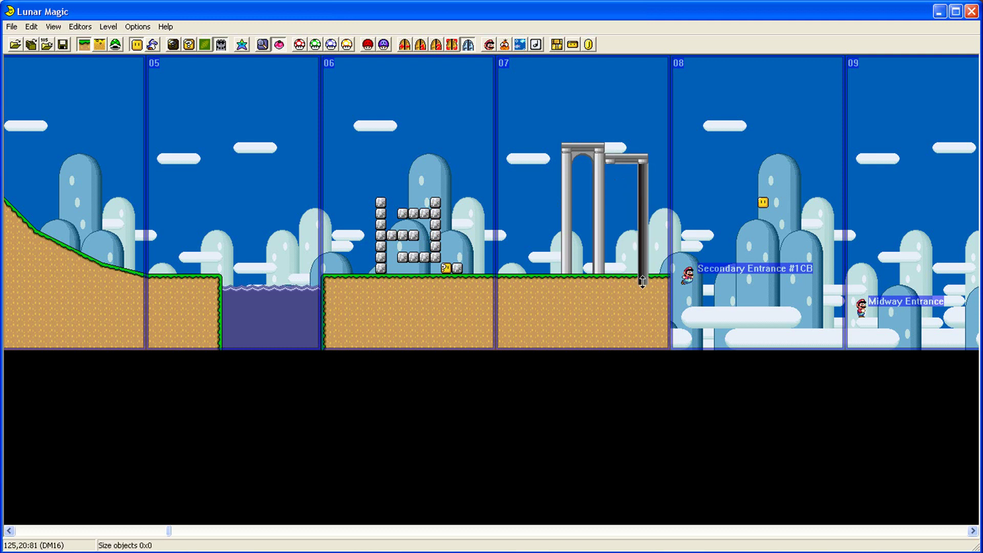
{"action": "left_click", "coordinate": [564, 182]}
{"action": "right_click", "coordinate": [608, 167]}
{"action": "left_click_drag", "start_coordinate": [611, 282], "coordinate": [610, 279]}
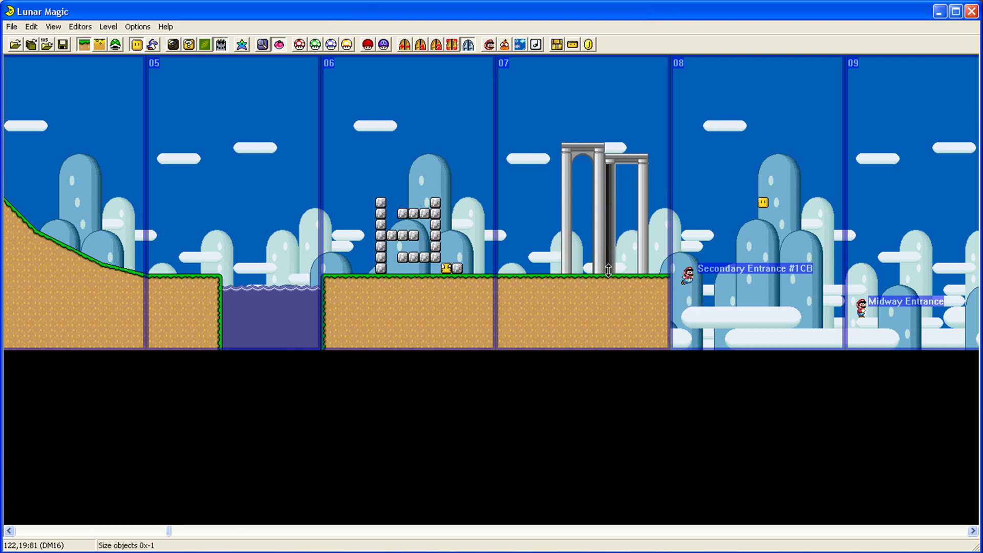
Add an arched support beneath the lower grey platform on screen 07 and remove the leftover tile at ground level.
{"action": "left_click", "coordinate": [592, 171]}
{"action": "right_click", "coordinate": [637, 176]}
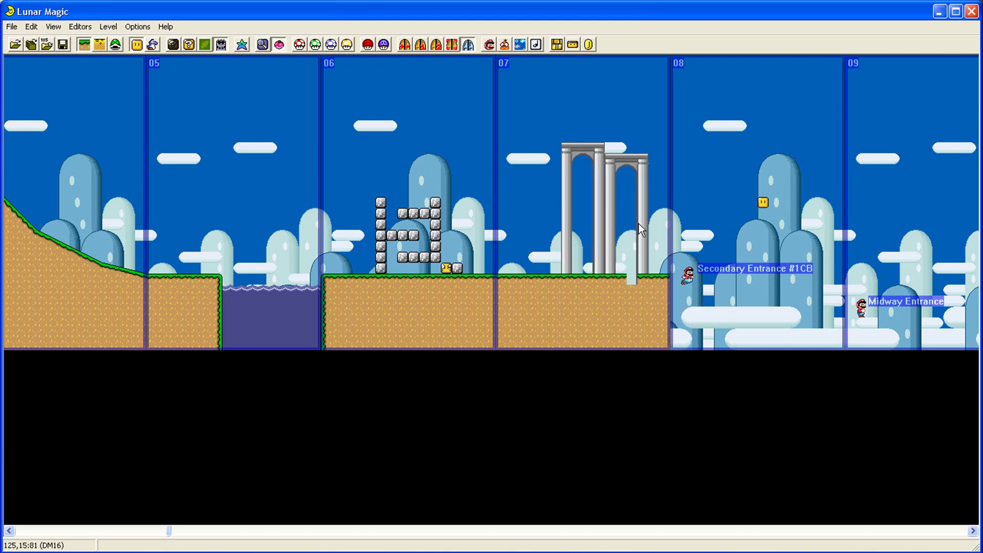
{"action": "left_click", "coordinate": [631, 284]}
Place a Yoshi coin inside the taller arch, shifted one tile down, and a 3-Up moon on top of the lower arch.
{"action": "left_click", "coordinate": [534, 176]}
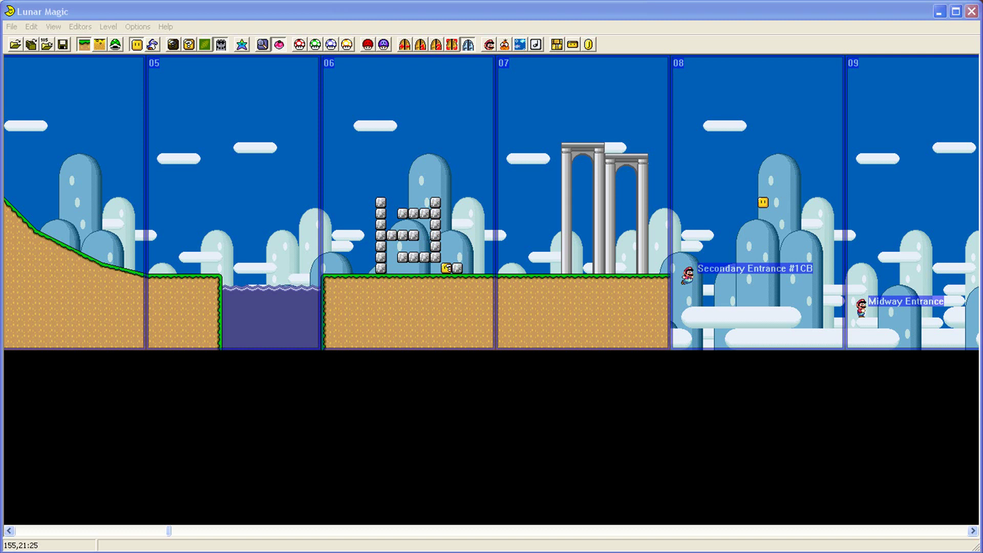
{"action": "right_click", "coordinate": [577, 173]}
{"action": "left_click", "coordinate": [666, 174]}
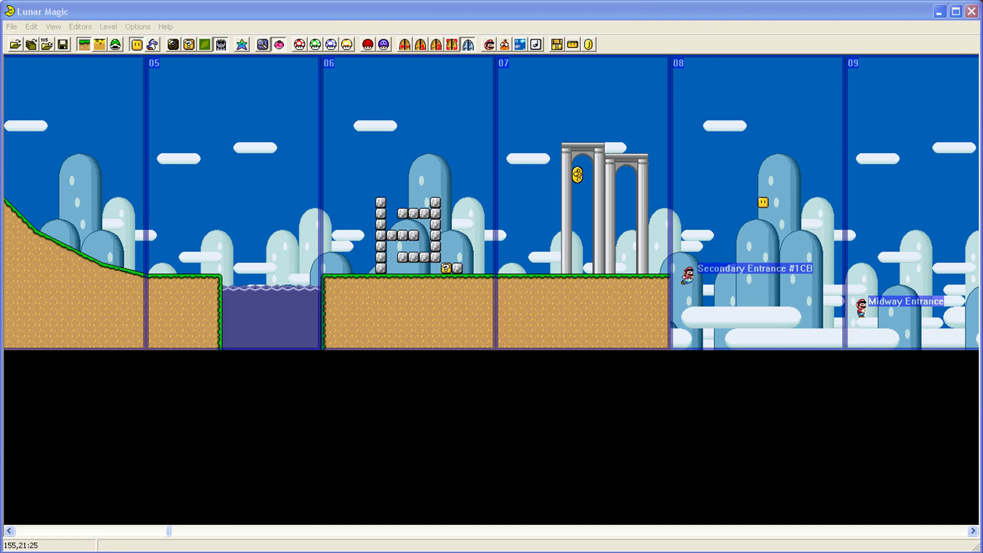
{"action": "left_click", "coordinate": [702, 155]}
{"action": "right_click", "coordinate": [621, 148]}
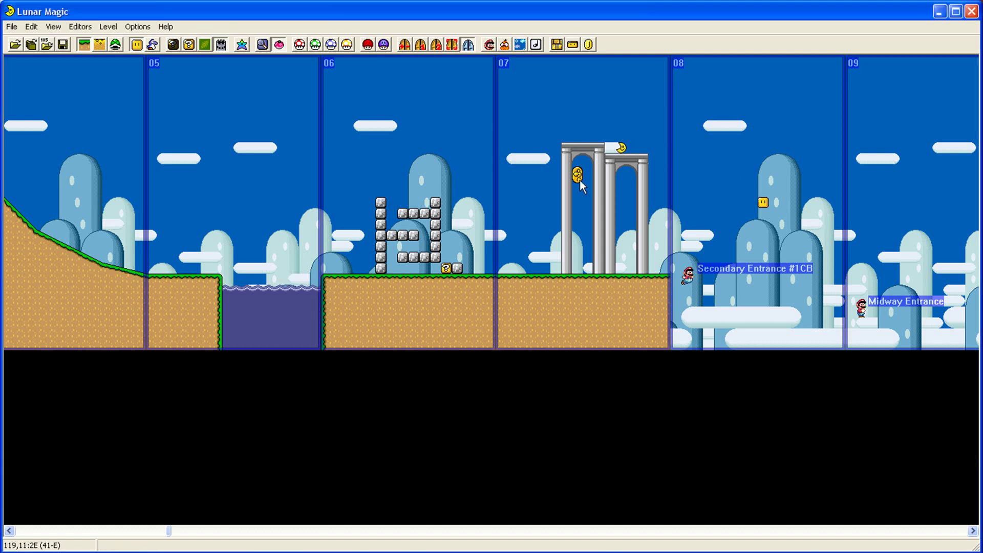
{"action": "left_click", "coordinate": [575, 177]}
{"action": "left_click", "coordinate": [588, 182]}
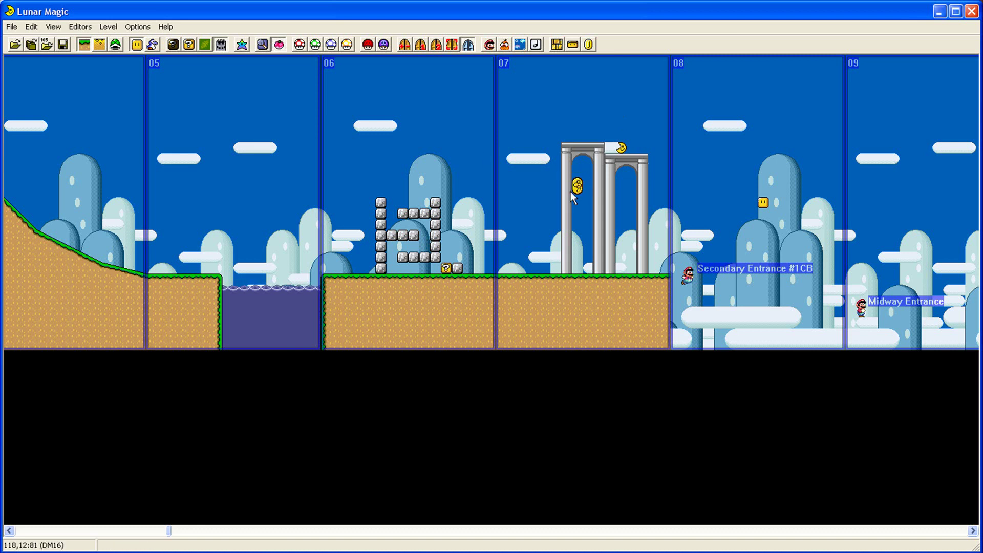
Set the level's Layer 1 vertical scrolling to Vertical Scroll at Will and save level 105 to the ROM.
{"action": "left_click", "coordinate": [494, 47]}
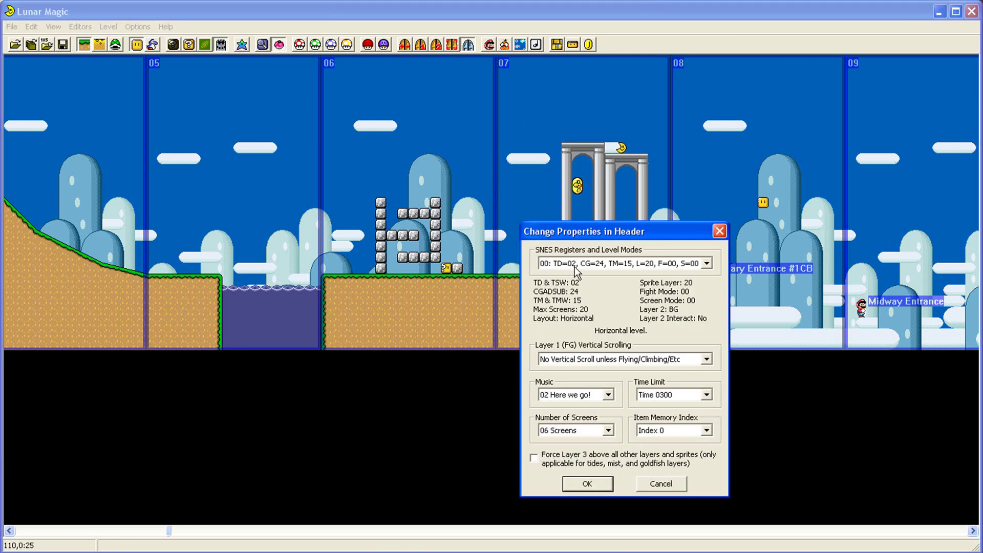
{"action": "left_click", "coordinate": [617, 360]}
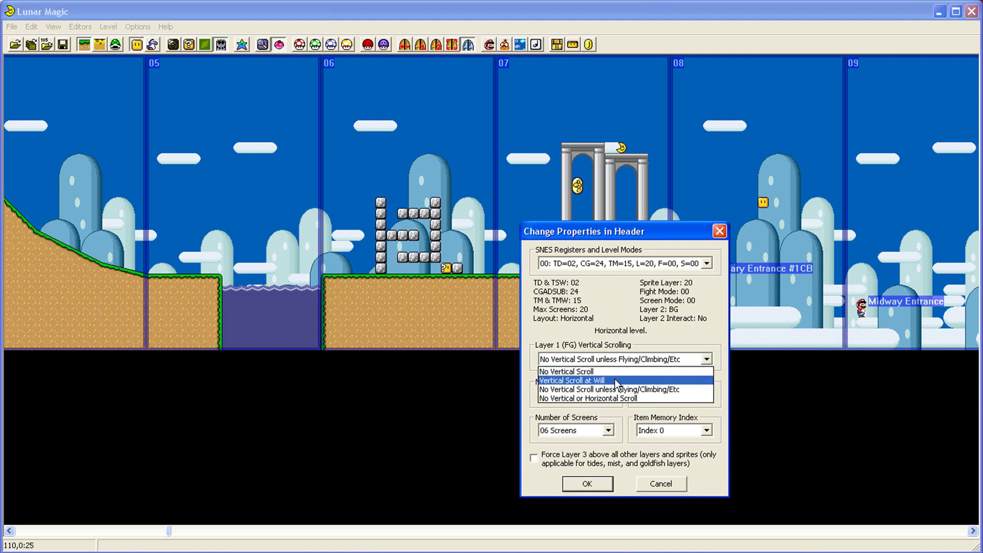
{"action": "left_click", "coordinate": [615, 380]}
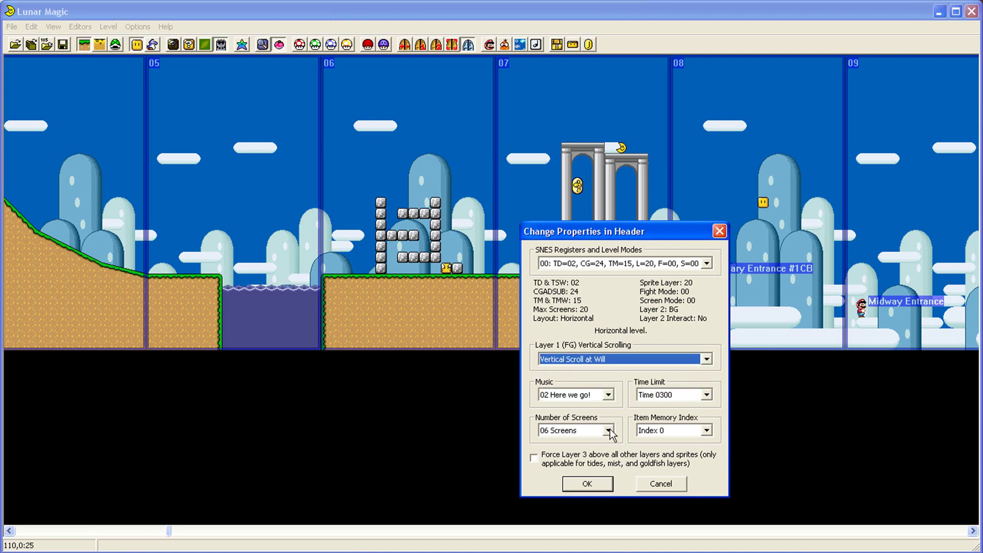
{"action": "left_click", "coordinate": [587, 484]}
{"action": "left_click", "coordinate": [64, 45]}
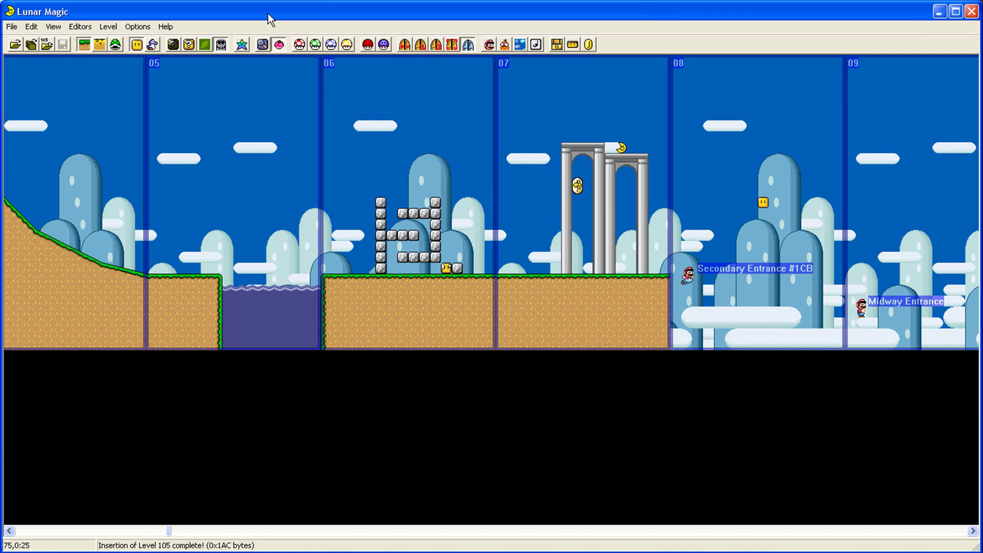
Run the ROM in the emulator, start a one-player game and enter the edited level from the Yoshi's Island map.
{"action": "key", "text": "F4"}
{"action": "key", "text": "Return"}
{"action": "key", "text": "Return"}
{"action": "key", "text": "Return"}
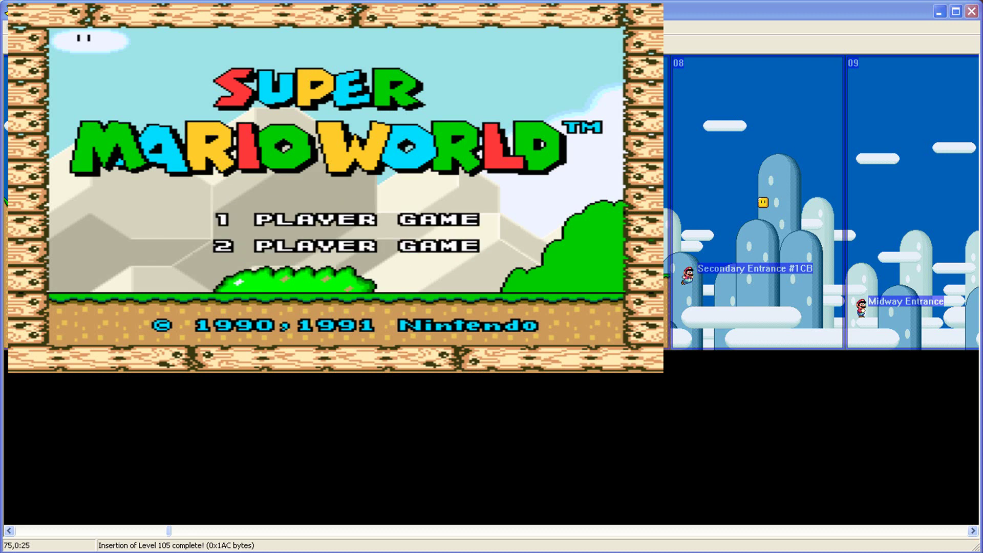
{"action": "key", "text": "Right"}
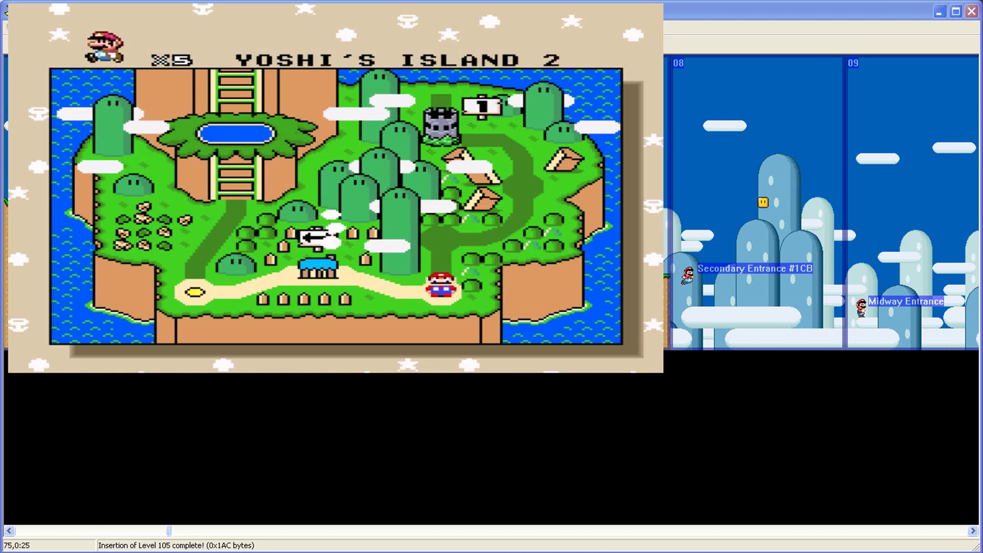
{"action": "key", "text": "x"}
{"action": "key", "text": "Right"}
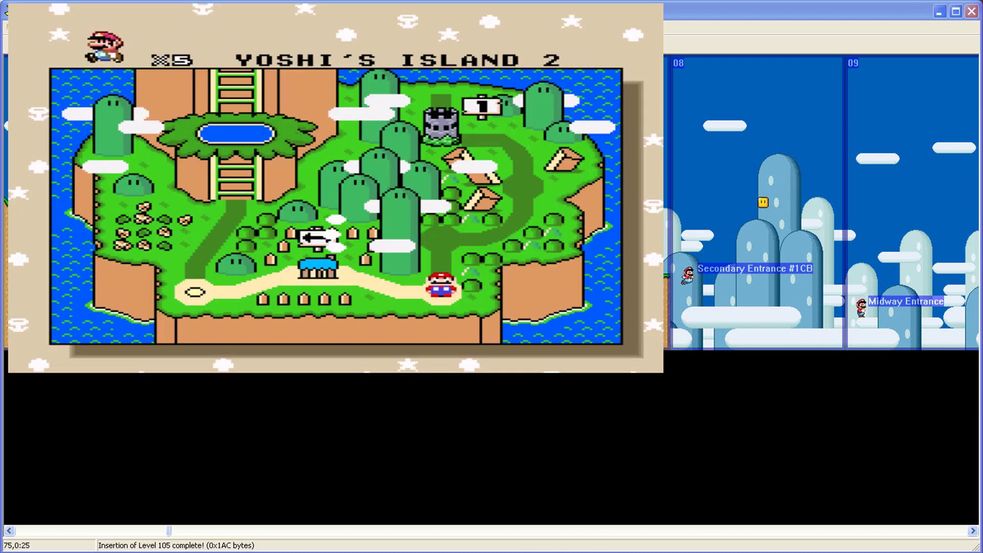
{"action": "key", "text": "Left"}
{"action": "key", "text": "Left"}
{"action": "key", "text": "x"}
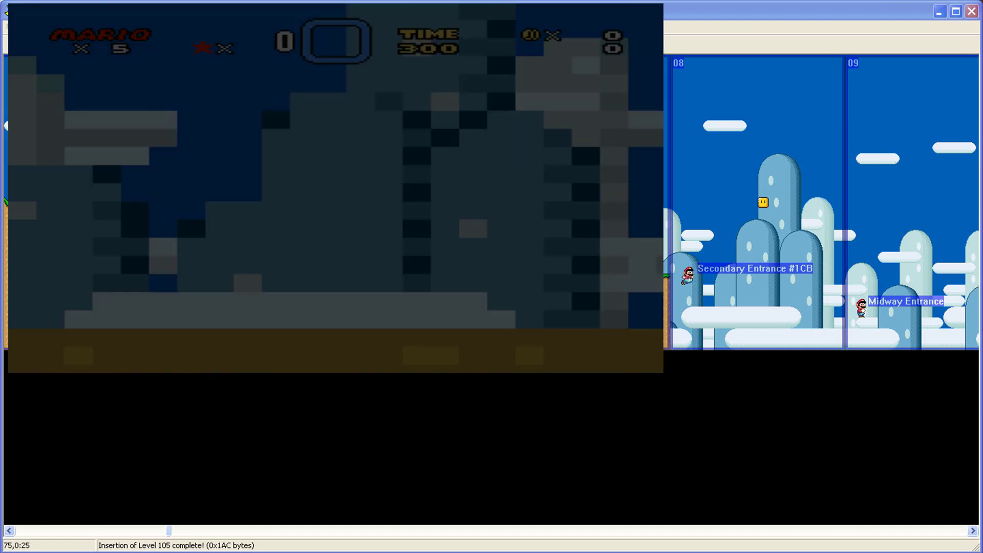
Playtest the level past the water, question blocks and slopes up to the cement block structure, and close the emulator.
{"action": "key", "text": "Right"}
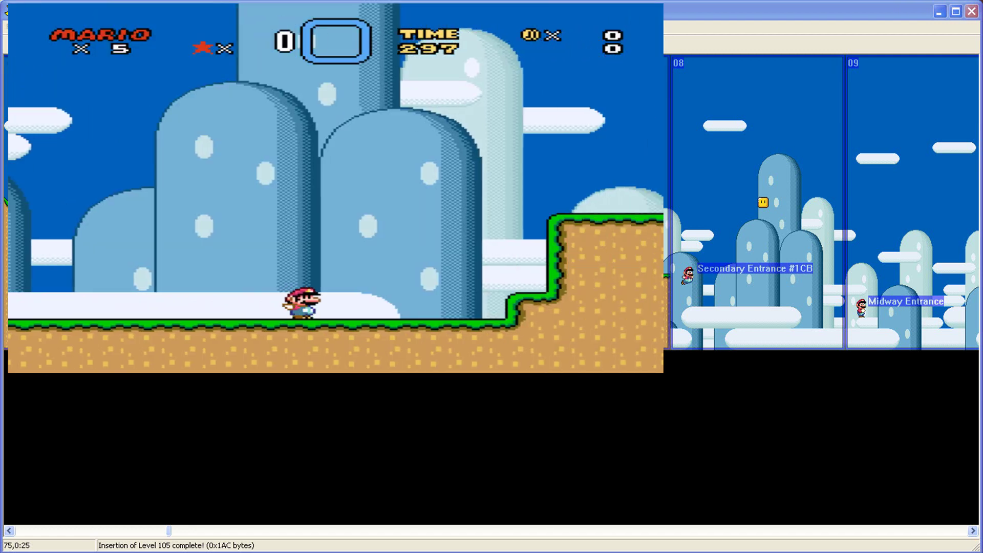
{"action": "key", "text": "x"}
{"action": "key", "text": "Right"}
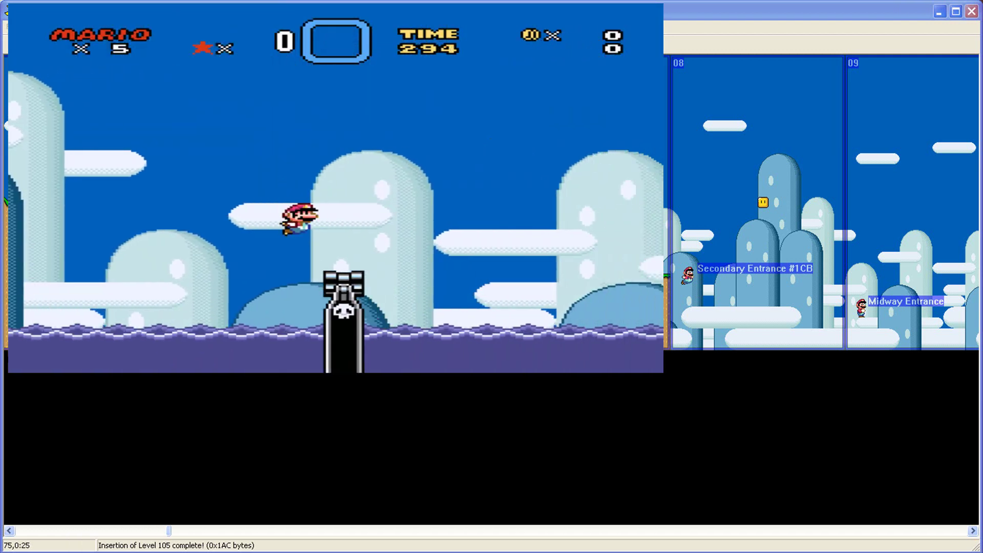
{"action": "key", "text": "x"}
{"action": "key", "text": "Right"}
{"action": "key", "text": "x"}
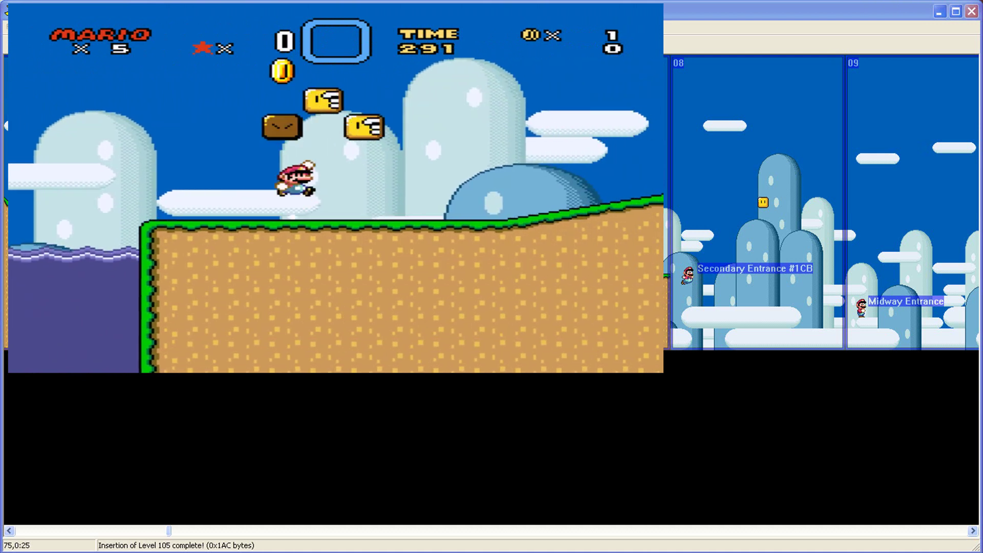
{"action": "key", "text": "Right"}
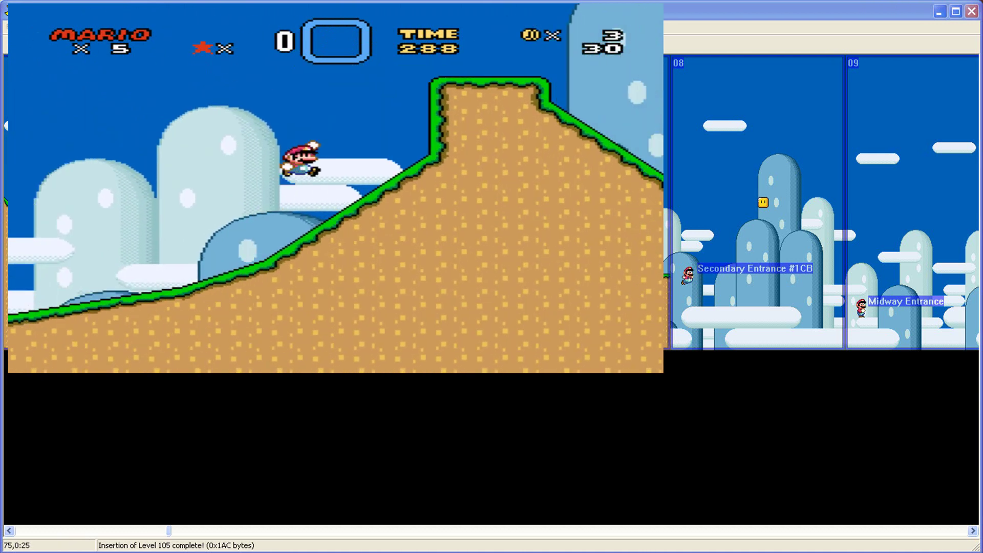
{"action": "key", "text": "Right"}
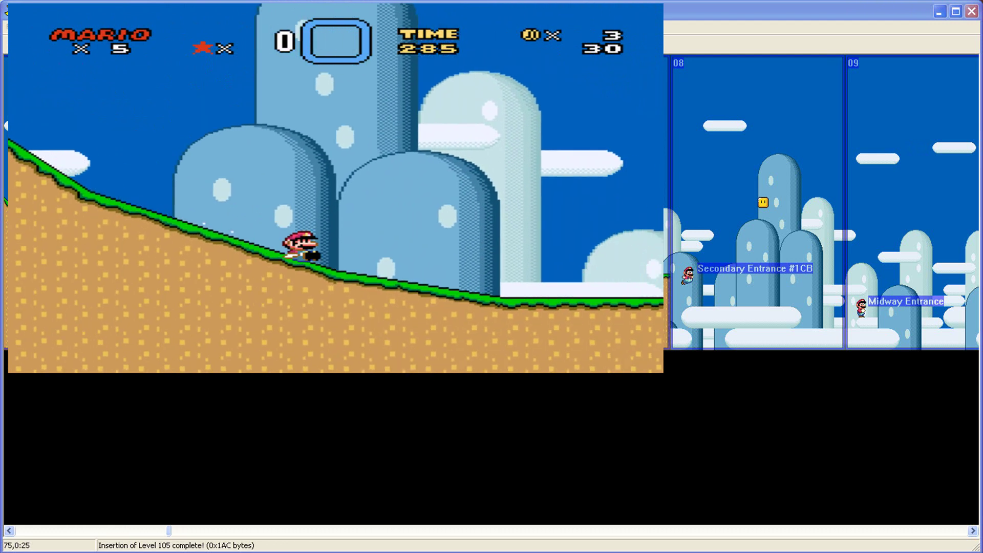
{"action": "key", "text": "x"}
{"action": "key", "text": "Right"}
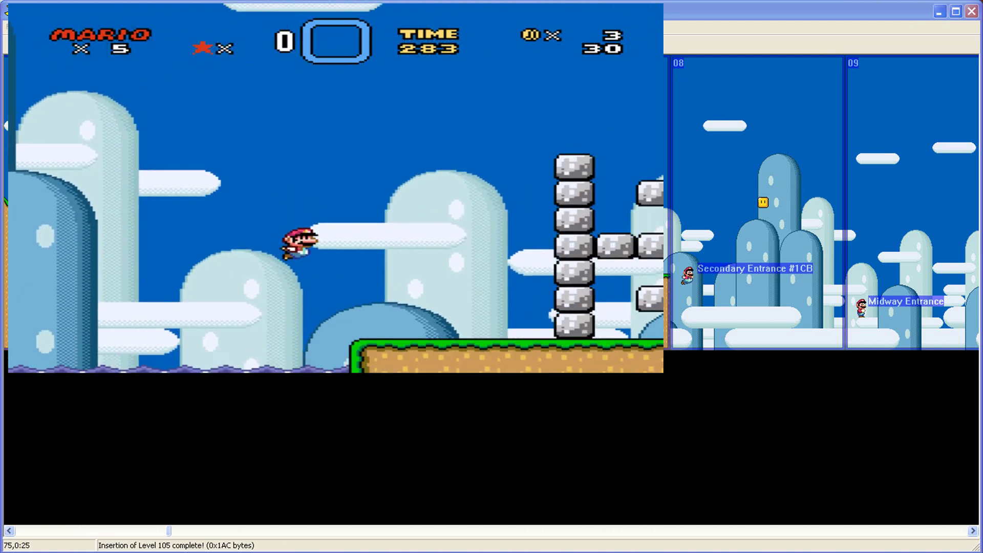
{"action": "key", "text": "Left"}
{"action": "key", "text": "Escape"}
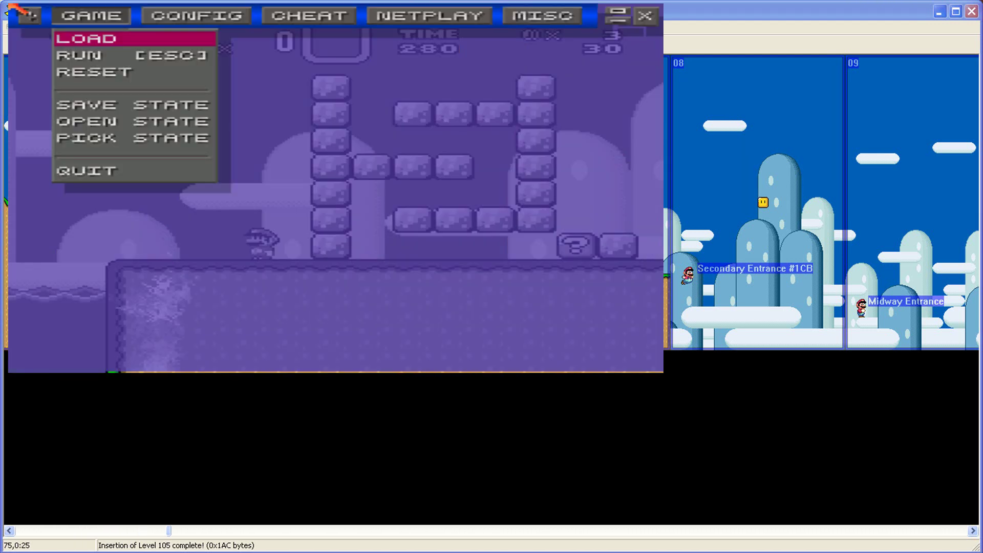
{"action": "left_click", "coordinate": [645, 16]}
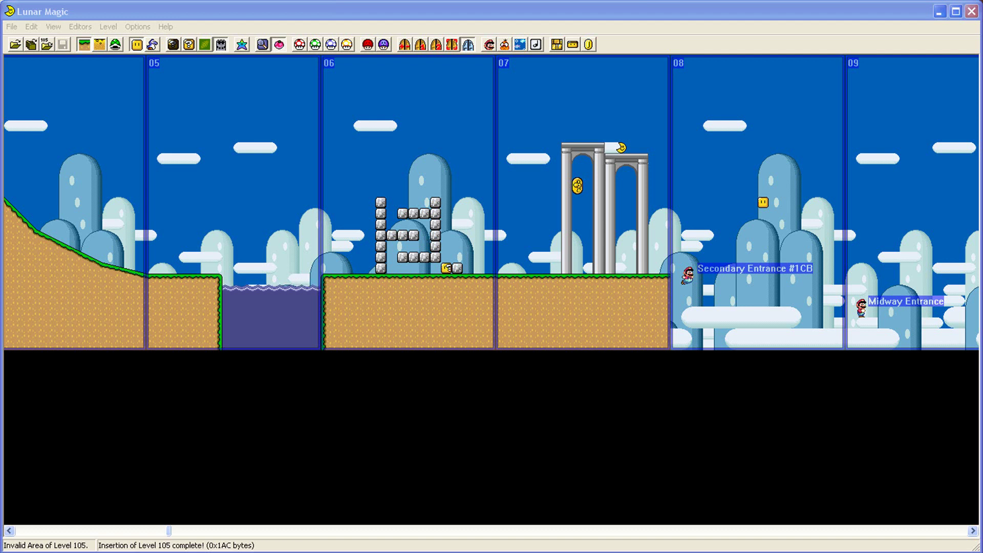
Place a triangle block on the ground against the left side of the cement structure on screen 06 and save level 105.
{"action": "right_click", "coordinate": [368, 275]}
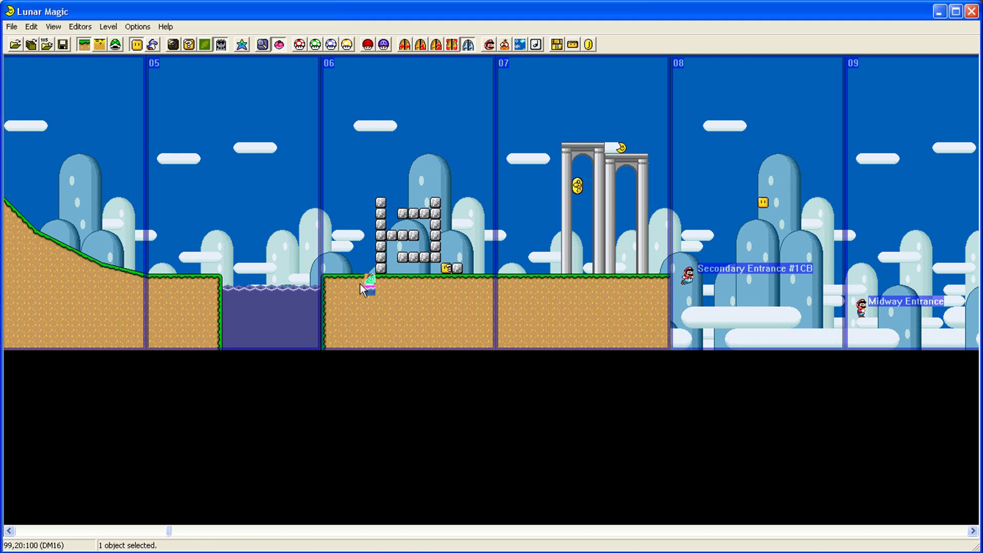
{"action": "left_click", "coordinate": [358, 244]}
{"action": "left_click", "coordinate": [62, 45]}
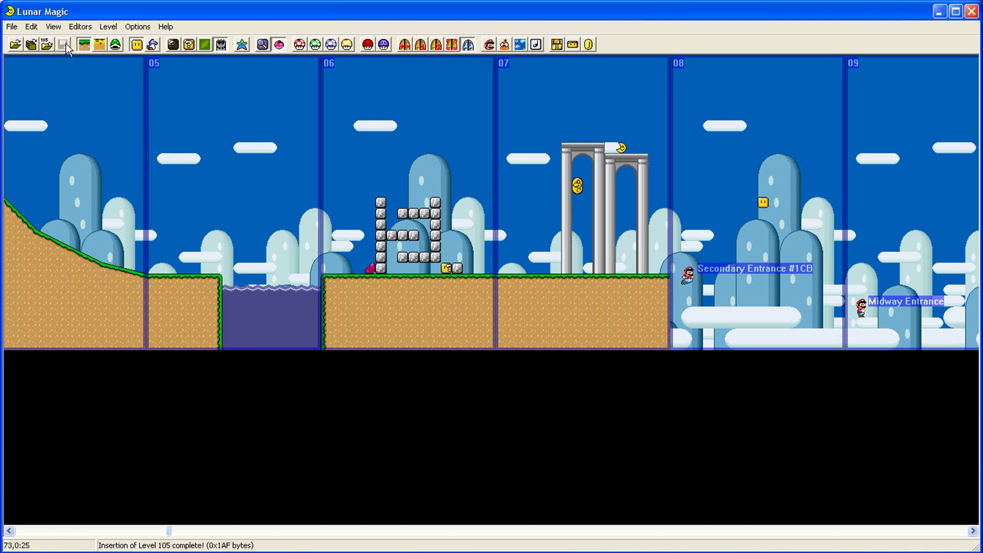
Run the ROM in the emulator, start a one-player game and enter Yoshi's Island 1 from the map.
{"action": "key", "text": "F4"}
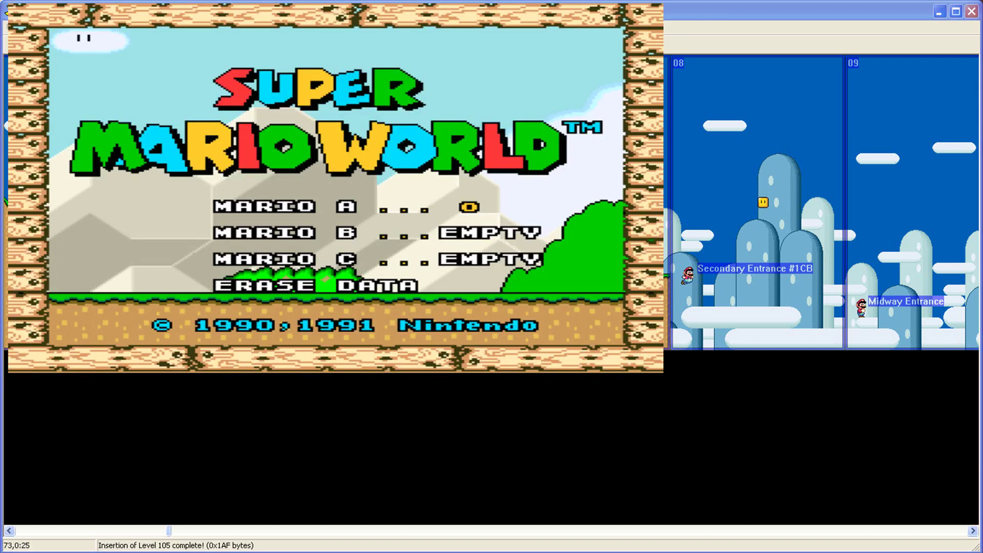
{"action": "key", "text": "Return"}
{"action": "key", "text": "Return"}
{"action": "key", "text": "Left"}
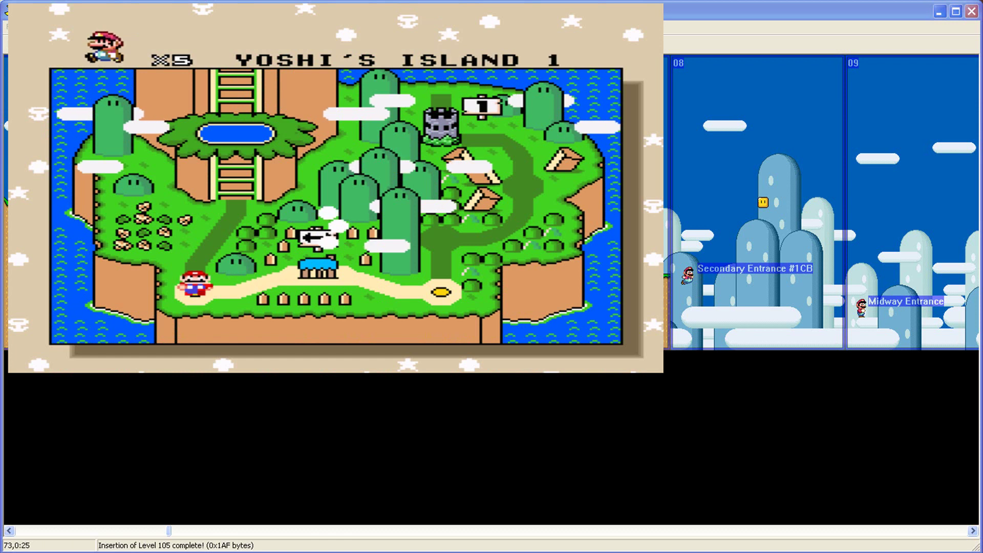
{"action": "key", "text": "x"}
Playtest the level over the water and slopes, across the cement block structure and on to the grey arches.
{"action": "key", "text": "Right"}
{"action": "key", "text": "x"}
{"action": "key", "text": "Right"}
{"action": "key", "text": "x"}
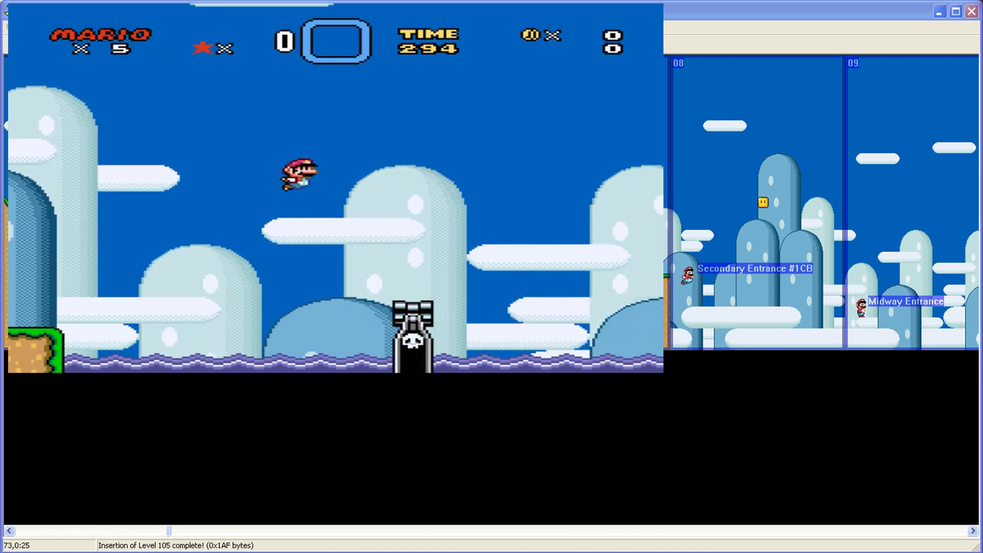
{"action": "key", "text": "Right"}
{"action": "key", "text": "x"}
{"action": "key", "text": "x"}
{"action": "key", "text": "Left"}
{"action": "key", "text": "x"}
{"action": "key", "text": "Right"}
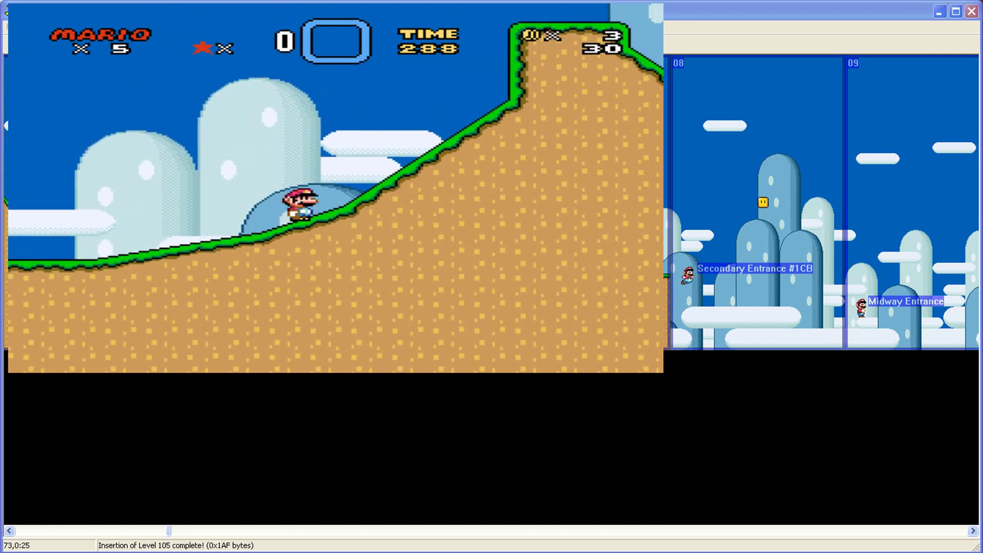
{"action": "key", "text": "Right"}
{"action": "key", "text": "x"}
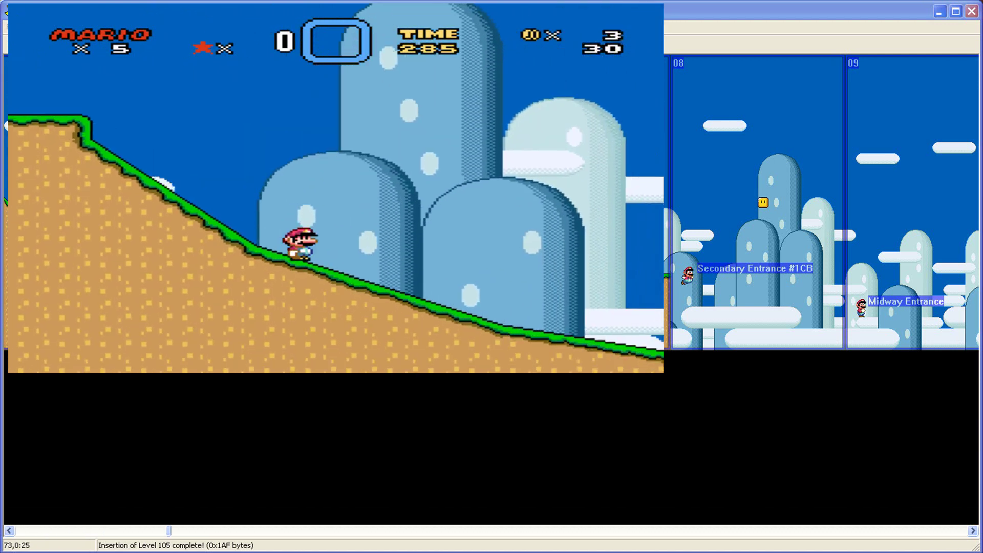
{"action": "key", "text": "Right"}
{"action": "key", "text": "x"}
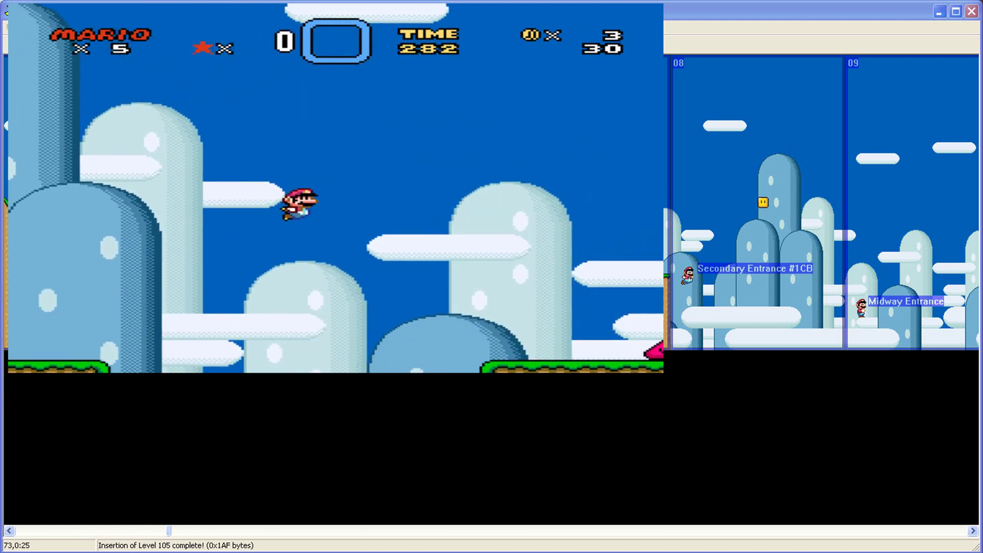
{"action": "key", "text": "x"}
{"action": "key", "text": "Right"}
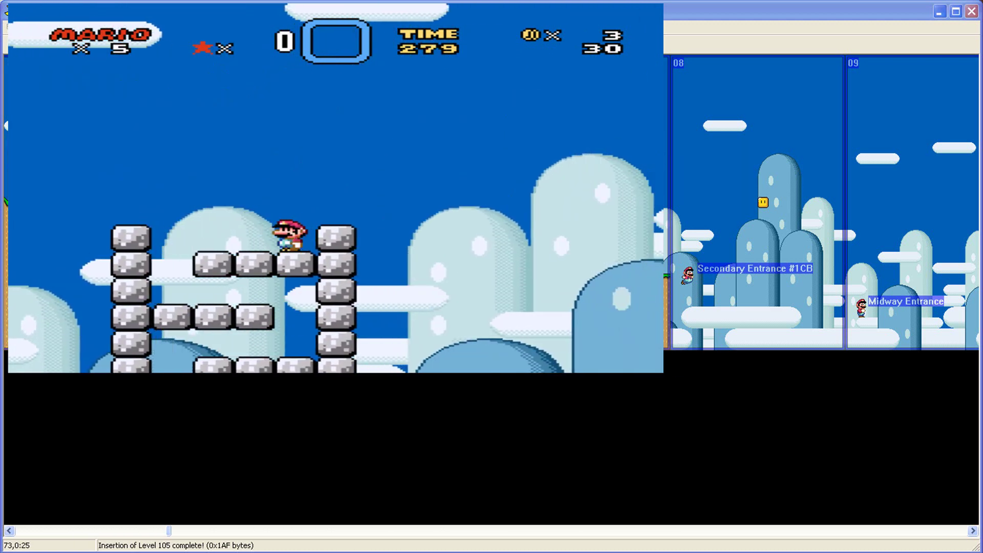
{"action": "key", "text": "Right"}
{"action": "key", "text": "x"}
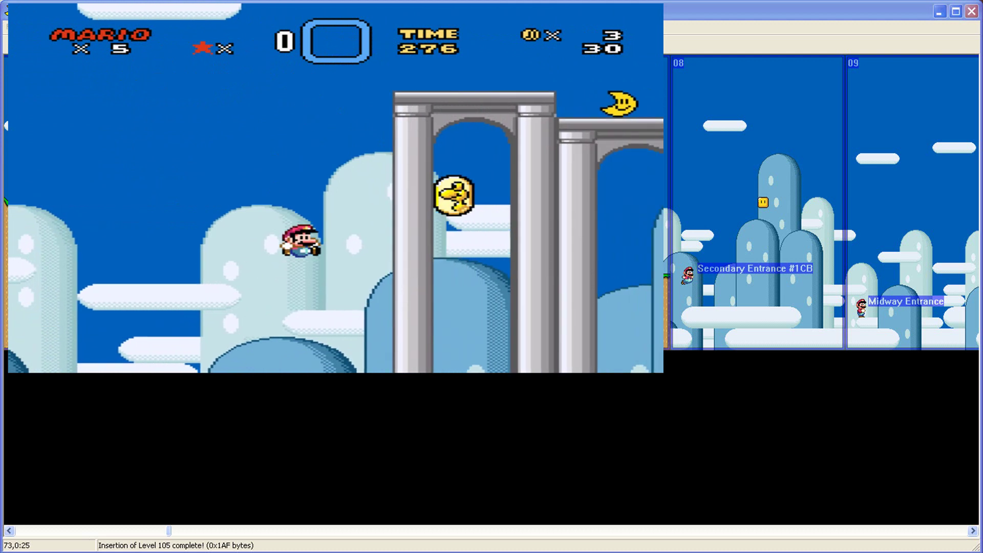
Test moving and jumping between the grey arches and the turn block beside the cement structure, and close the emulator.
{"action": "key", "text": "Right"}
{"action": "key", "text": "Left"}
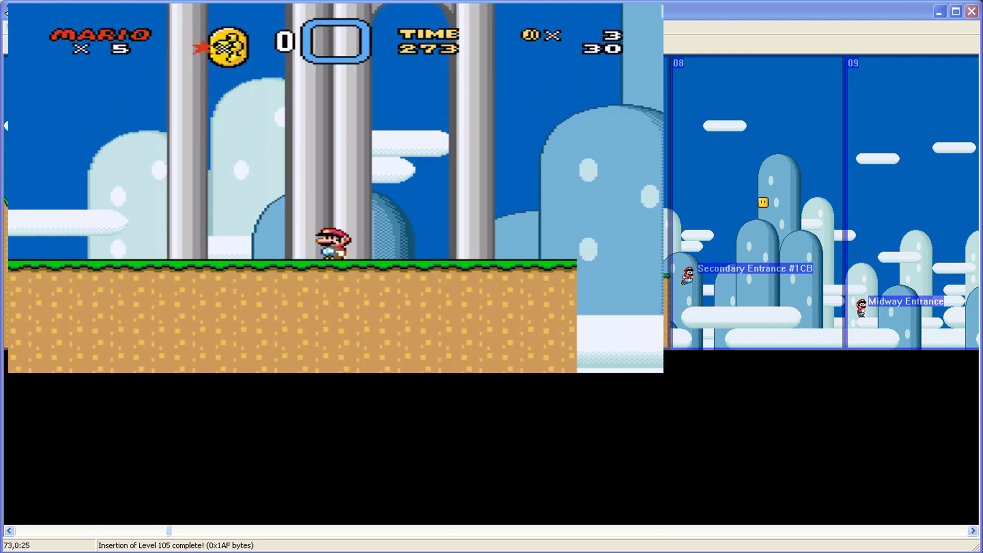
{"action": "key", "text": "Left"}
{"action": "key", "text": "x"}
{"action": "key", "text": "Right"}
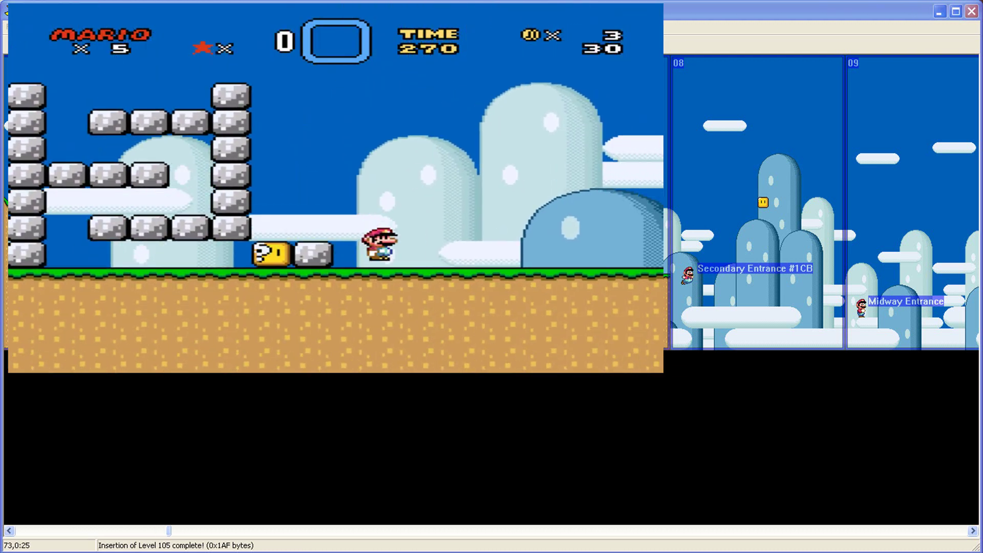
{"action": "key", "text": "x"}
{"action": "key", "text": "Left"}
{"action": "key", "text": "x"}
{"action": "key", "text": "Right"}
{"action": "key", "text": "x"}
{"action": "key", "text": "Left"}
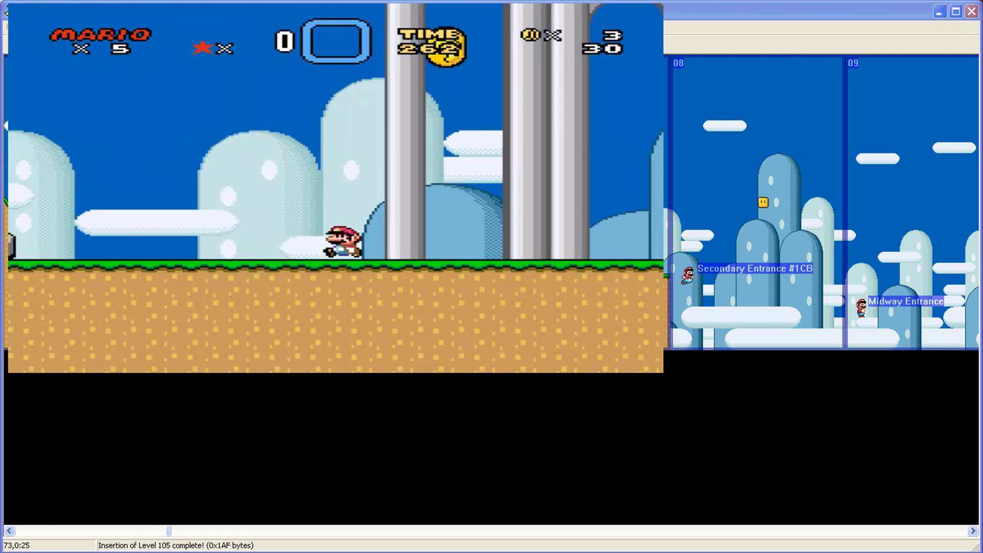
{"action": "key", "text": "x"}
{"action": "key", "text": "Right"}
{"action": "key", "text": "x"}
{"action": "key", "text": "Escape"}
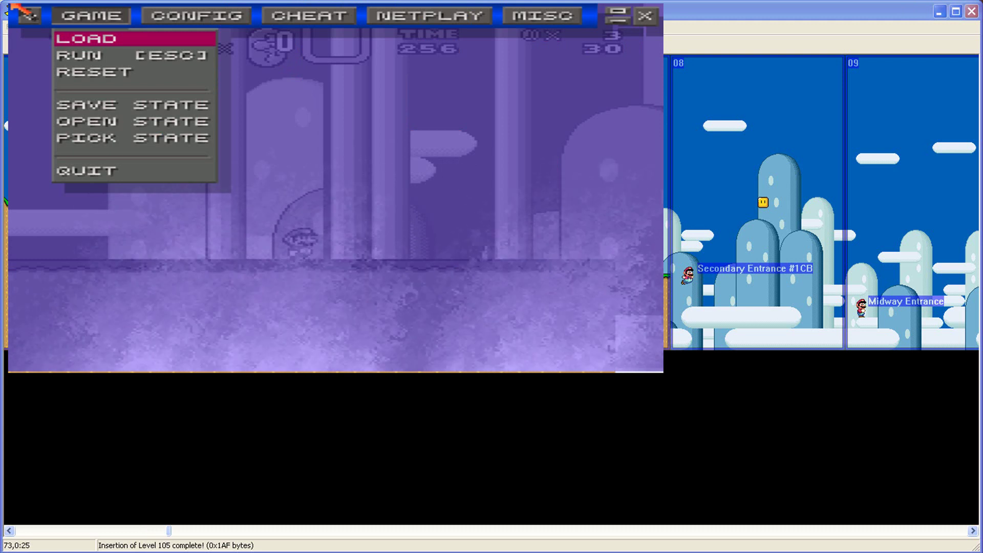
{"action": "left_click", "coordinate": [645, 16]}
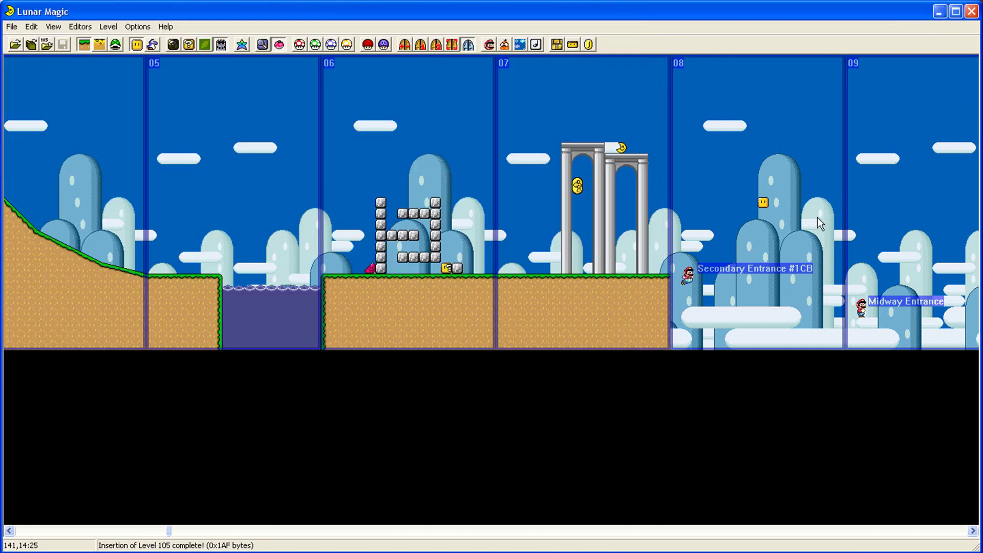
Replace the block beside the cement structure with the turn block from screen 08, and shift the whole structure one tile left.
{"action": "left_click_drag", "start_coordinate": [763, 203], "coordinate": [621, 234]}
{"action": "left_click", "coordinate": [493, 191]}
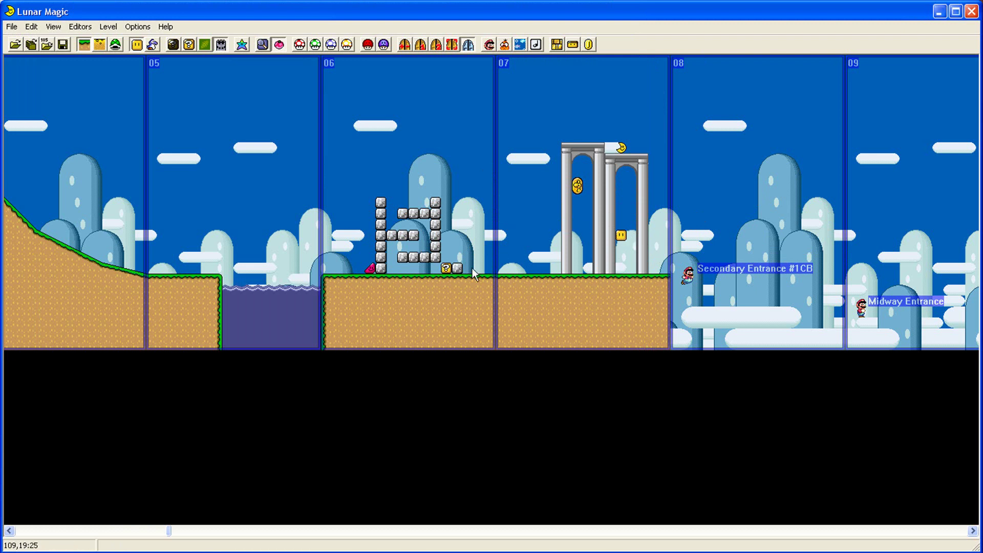
{"action": "left_click", "coordinate": [446, 267]}
{"action": "mouse_move", "coordinate": [446, 267]}
{"action": "left_mouse_down"}
{"action": "mouse_move", "coordinate": [523, 258]}
{"action": "mouse_move", "coordinate": [447, 267]}
{"action": "left_mouse_up"}
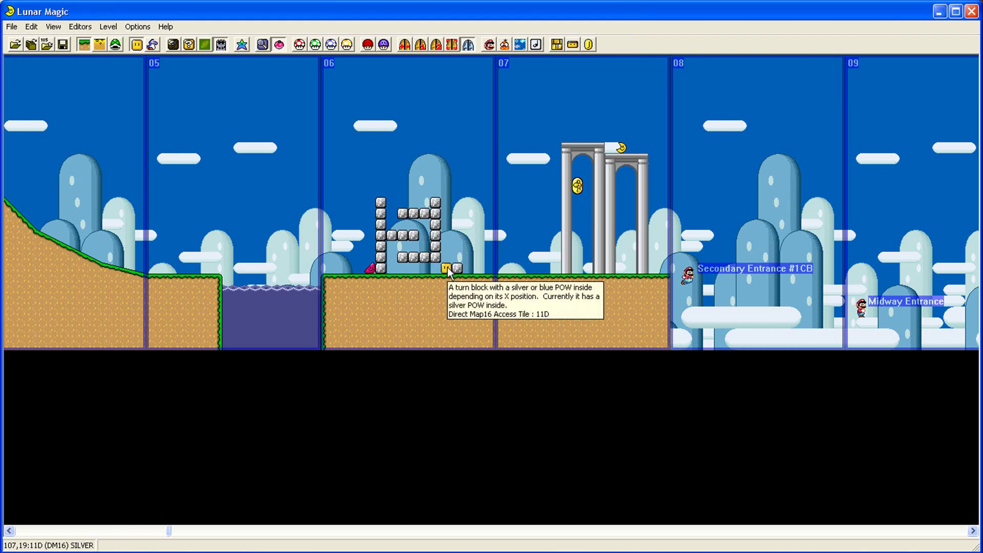
{"action": "left_click_drag", "start_coordinate": [325, 112], "coordinate": [422, 248]}
{"action": "left_click", "coordinate": [468, 219]}
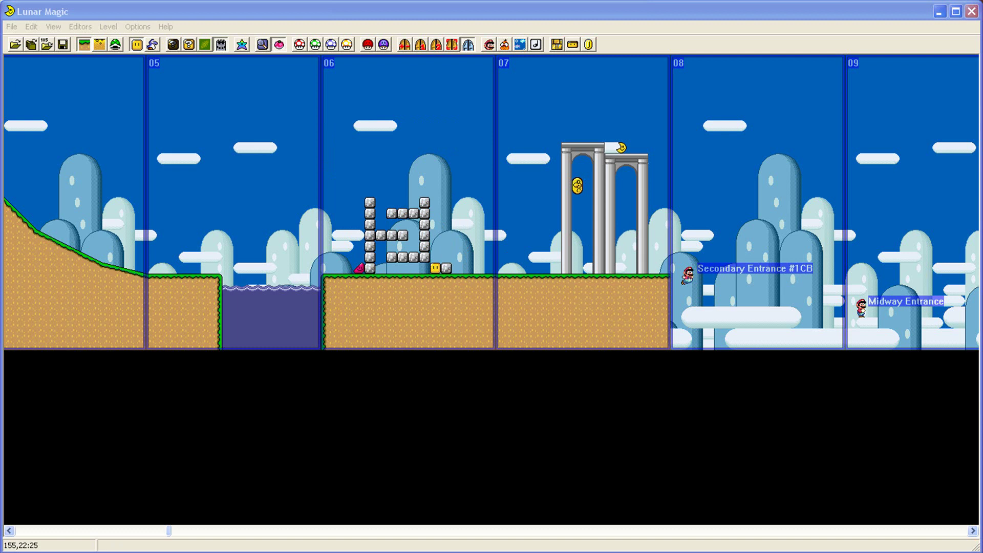
Place three pairs of semi-transparent coin blocks (tile 29) at staggered heights between the cement structure and the grey arches.
{"action": "left_click", "coordinate": [493, 236]}
{"action": "right_click", "coordinate": [534, 213]}
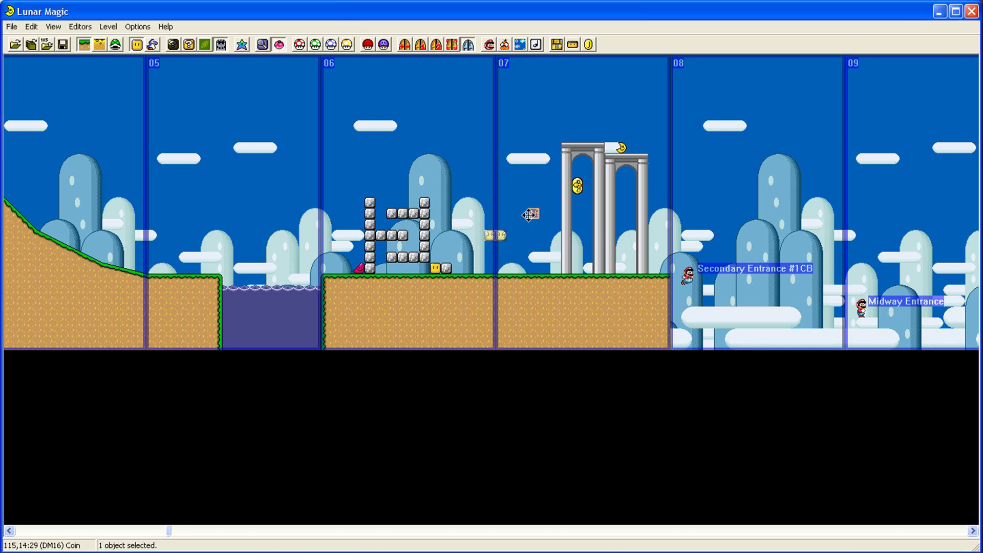
{"action": "right_click", "coordinate": [502, 177]}
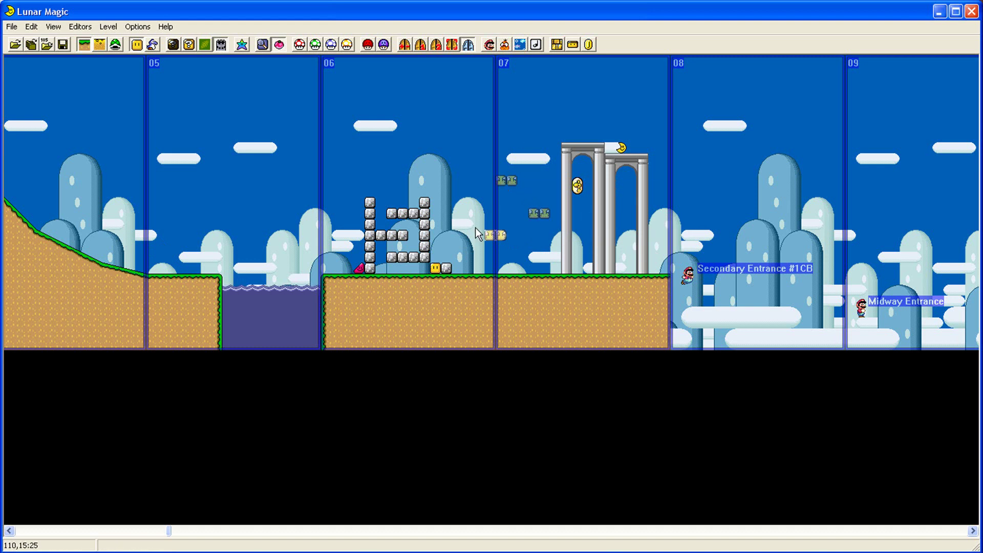
Replace the moon on top of the grey arches with a 1-UP sprite.
{"action": "left_click", "coordinate": [623, 150]}
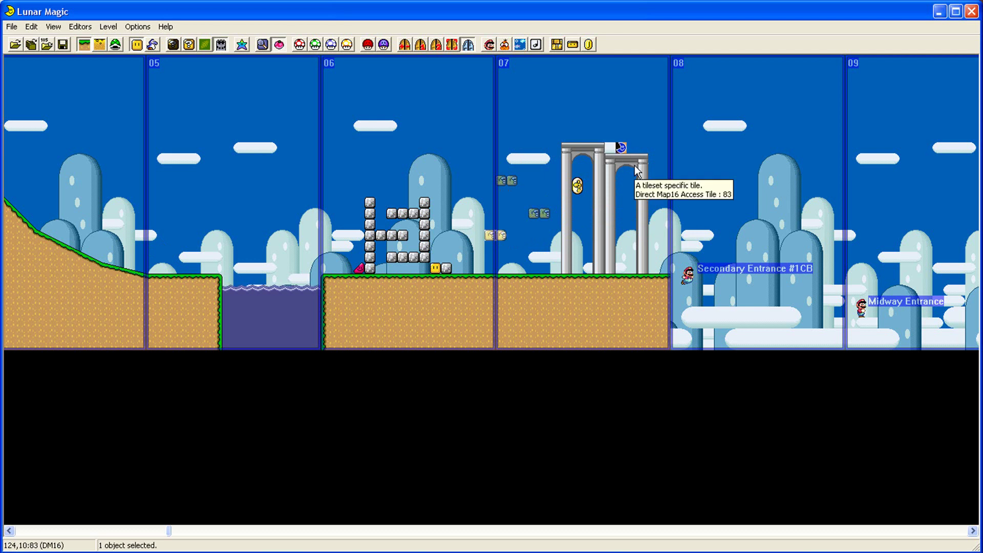
{"action": "key", "text": "Delete"}
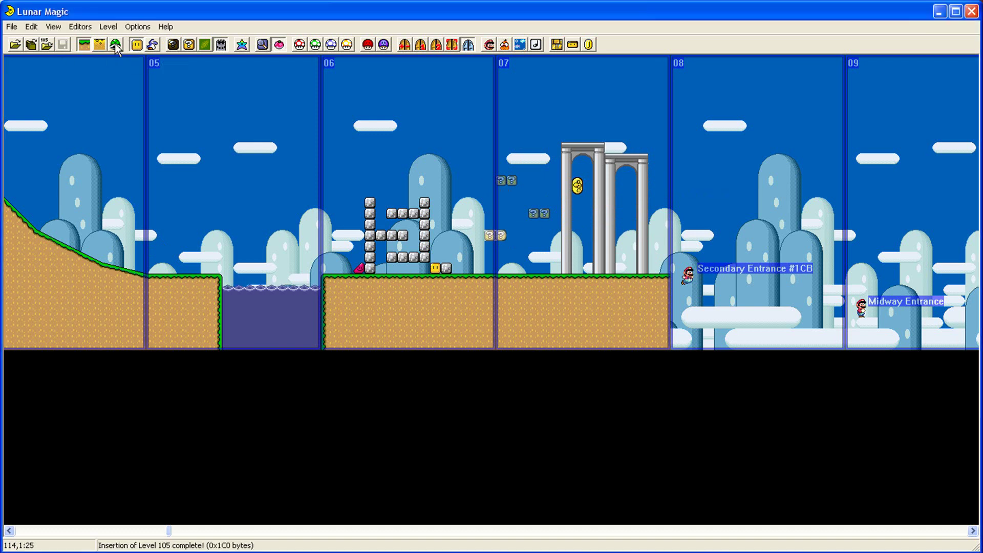
{"action": "left_click", "coordinate": [152, 44]}
{"action": "left_click", "coordinate": [154, 373]}
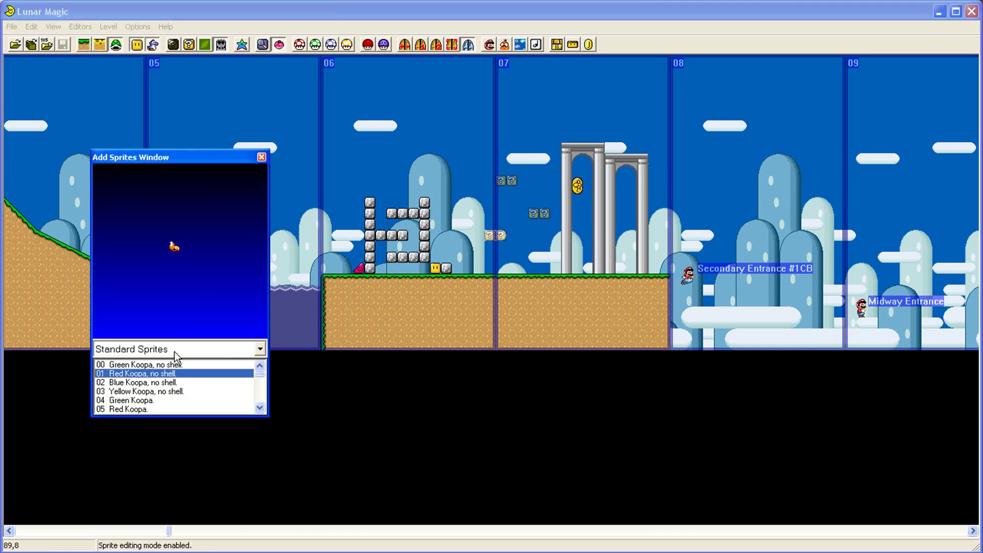
{"action": "mouse_move", "coordinate": [174, 328]}
{"action": "type", "text": "1-"}
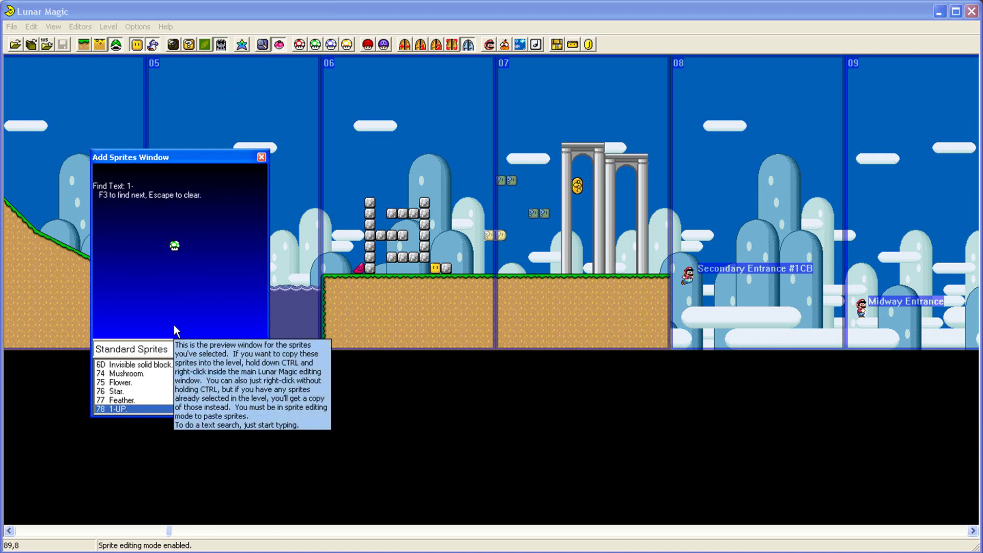
{"action": "left_click_drag", "start_coordinate": [190, 241], "coordinate": [626, 149]}
{"action": "left_click", "coordinate": [262, 156]}
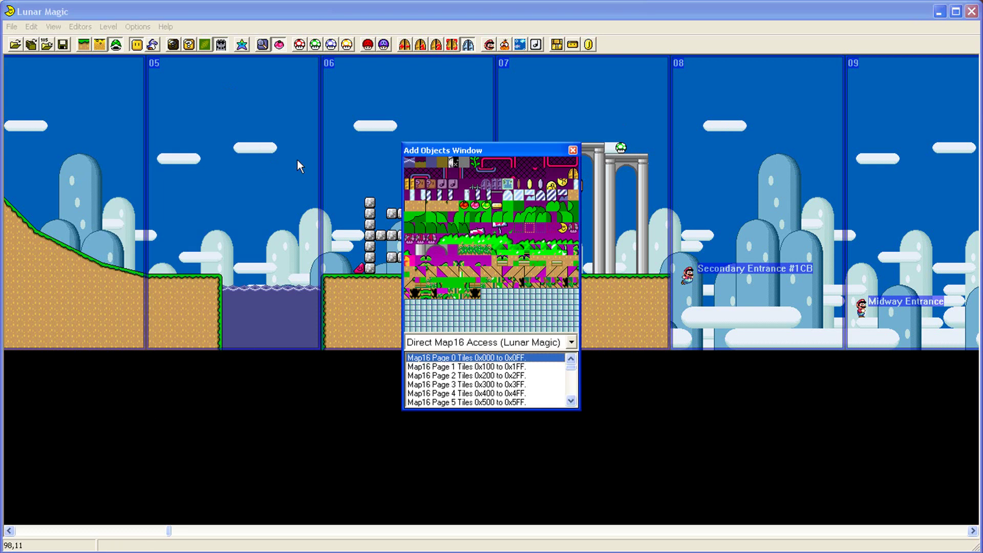
{"action": "left_click", "coordinate": [573, 151]}
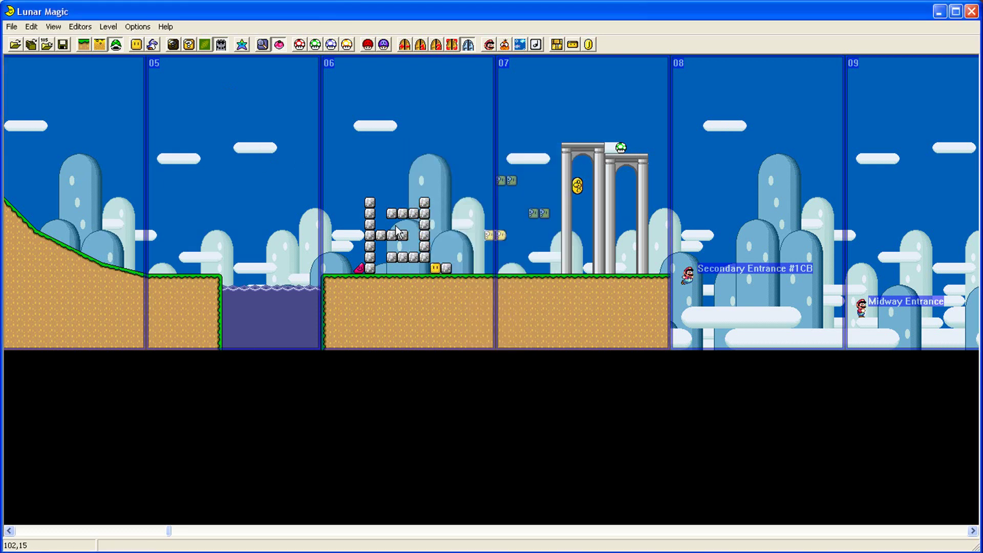
Delete the top cement block of the structure's right column on screen 06 and save level 105.
{"action": "left_click", "coordinate": [425, 201]}
{"action": "key", "text": "Delete"}
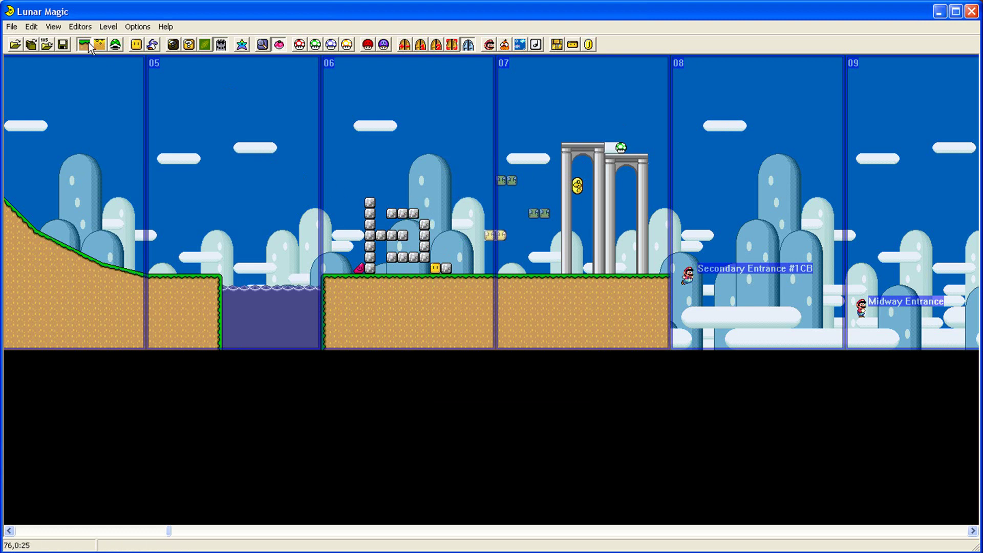
{"action": "left_click", "coordinate": [62, 44]}
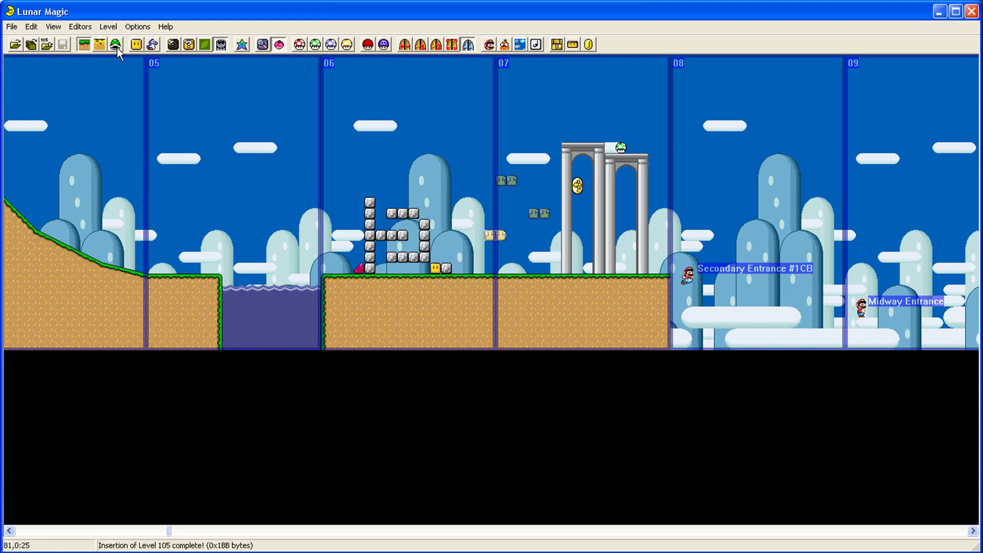
Place a Green Koopa sprite on the ground beside the rightmost arch pillar on screen 07 and save level 105.
{"action": "left_click", "coordinate": [116, 46]}
{"action": "left_click", "coordinate": [153, 44]}
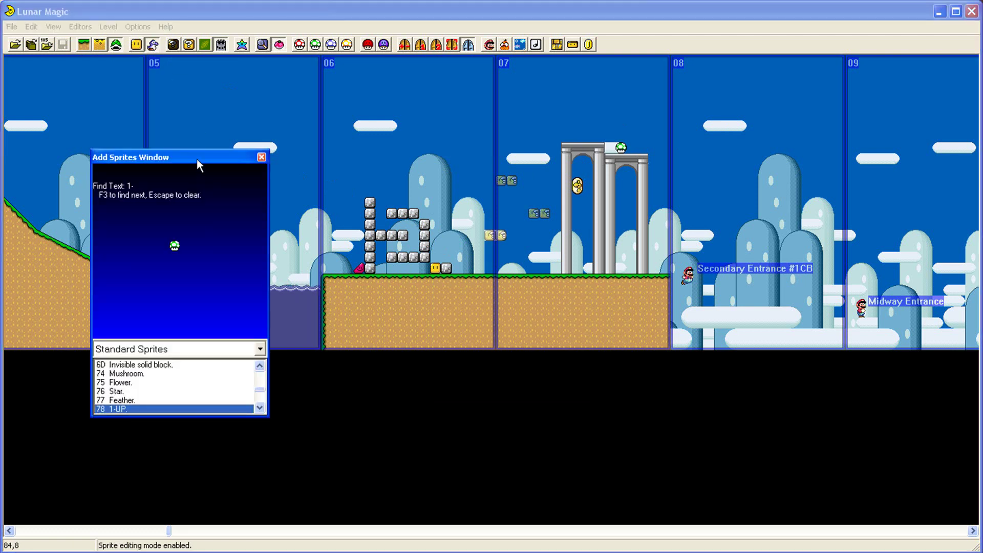
{"action": "left_click", "coordinate": [170, 367]}
{"action": "key", "text": "Up"}
{"action": "key", "text": "Up"}
{"action": "key", "text": "Up"}
{"action": "key", "text": "Up"}
{"action": "key", "text": "Up"}
{"action": "key", "text": "Up"}
{"action": "key", "text": "Up"}
{"action": "key", "text": "Up"}
{"action": "key", "text": "Up"}
{"action": "key", "text": "Up"}
{"action": "key", "text": "Up"}
{"action": "key", "text": "Up"}
{"action": "key", "text": "Up"}
{"action": "key", "text": "Up"}
{"action": "key", "text": "Up"}
{"action": "key", "text": "Up"}
{"action": "key", "text": "Up"}
{"action": "key", "text": "Up"}
{"action": "key", "text": "Up"}
{"action": "key", "text": "Up"}
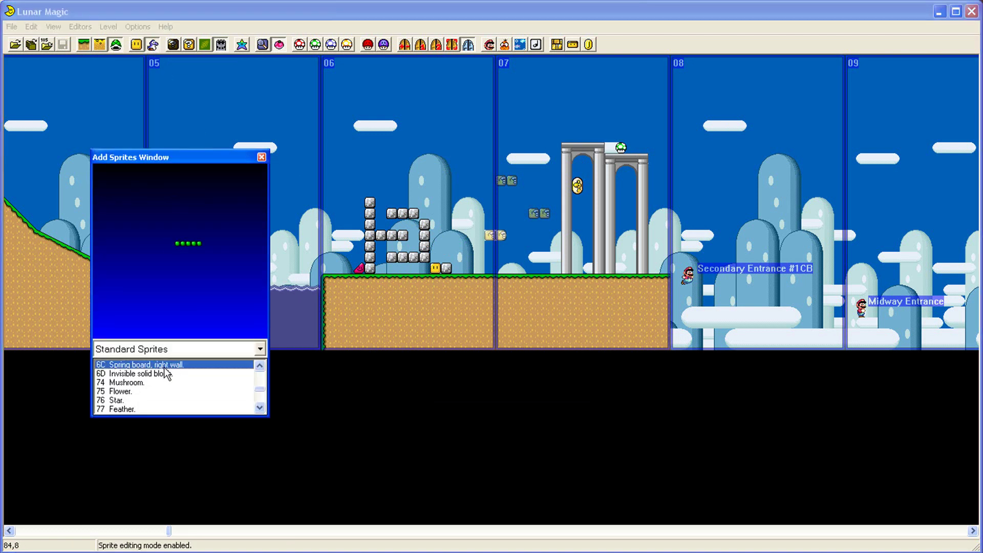
{"action": "key", "text": "Up"}
{"action": "key", "text": "Up"}
{"action": "key", "text": "Up"}
{"action": "key", "text": "Up"}
{"action": "key", "text": "Up"}
{"action": "key", "text": "Up"}
{"action": "key", "text": "Up"}
{"action": "key", "text": "Up"}
{"action": "key", "text": "Down"}
{"action": "key", "text": "Down"}
{"action": "key", "text": "Down"}
{"action": "key", "text": "Down"}
{"action": "key", "text": "Down"}
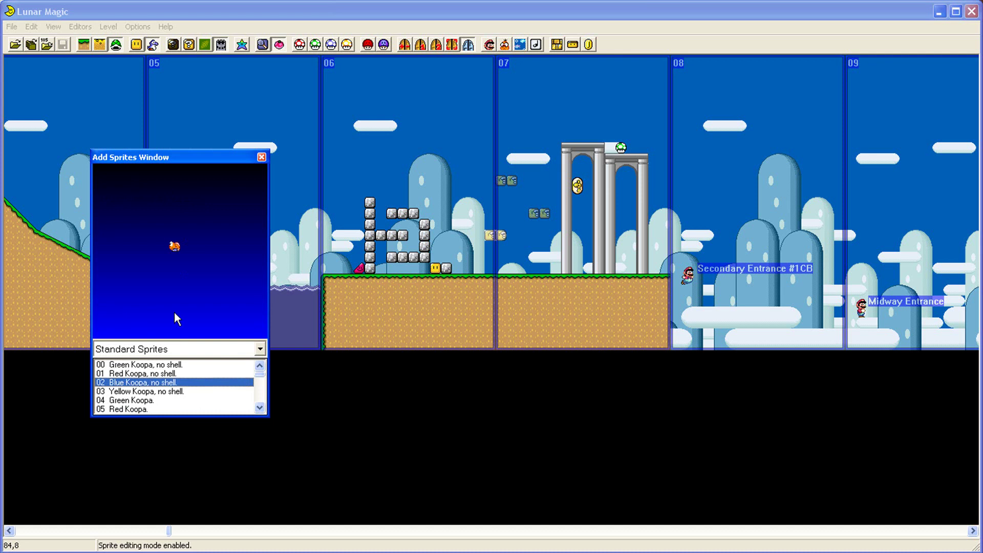
{"action": "key", "text": "Up"}
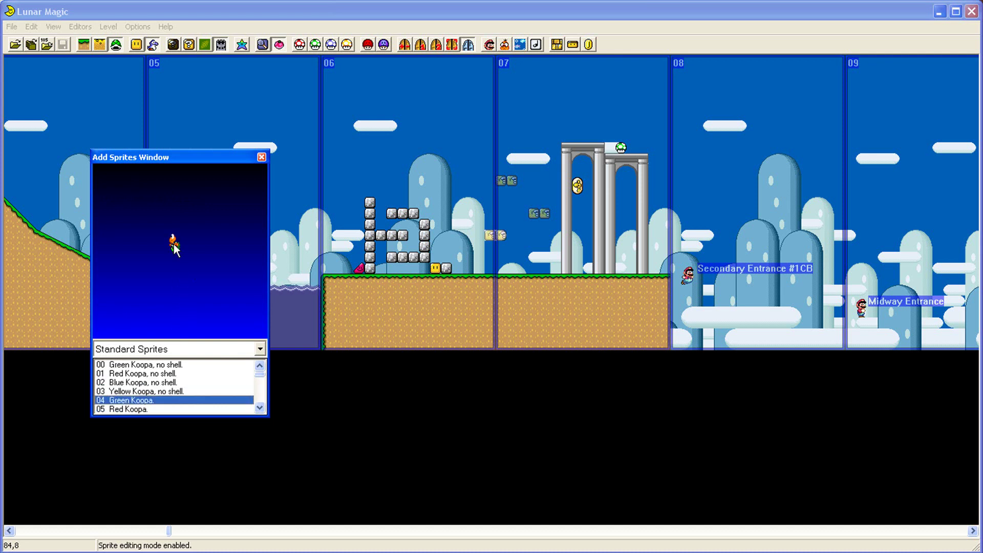
{"action": "right_click", "coordinate": [652, 262]}
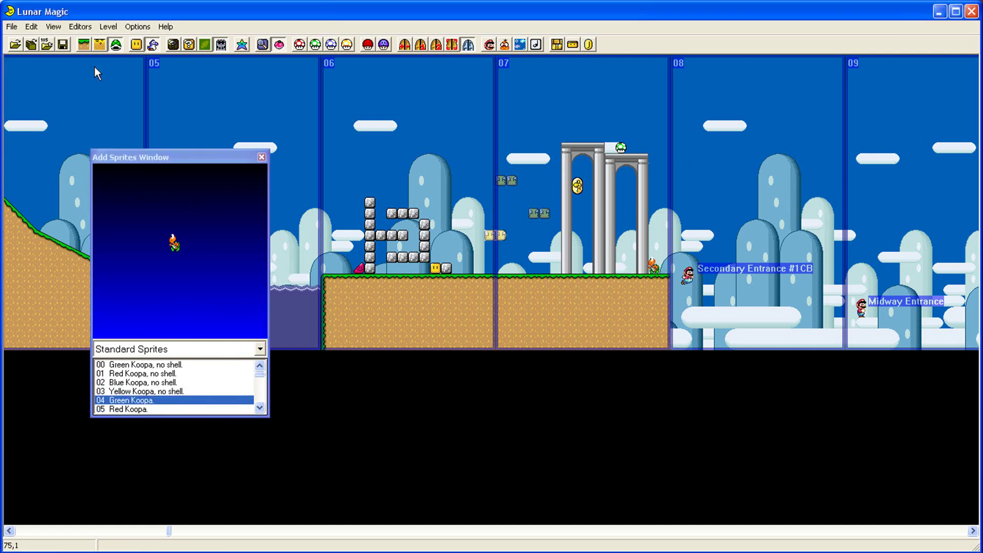
{"action": "left_click", "coordinate": [62, 45]}
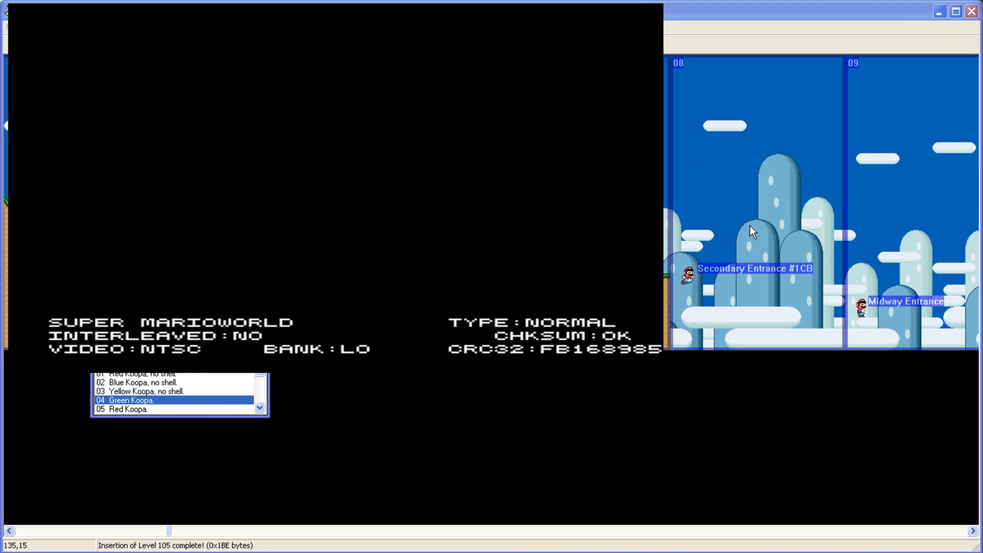
Start a one-player game in the emulator and enter the edited level left of Yoshi's House.
{"action": "key", "text": "Return"}
{"action": "key", "text": "Return"}
{"action": "key", "text": "Return"}
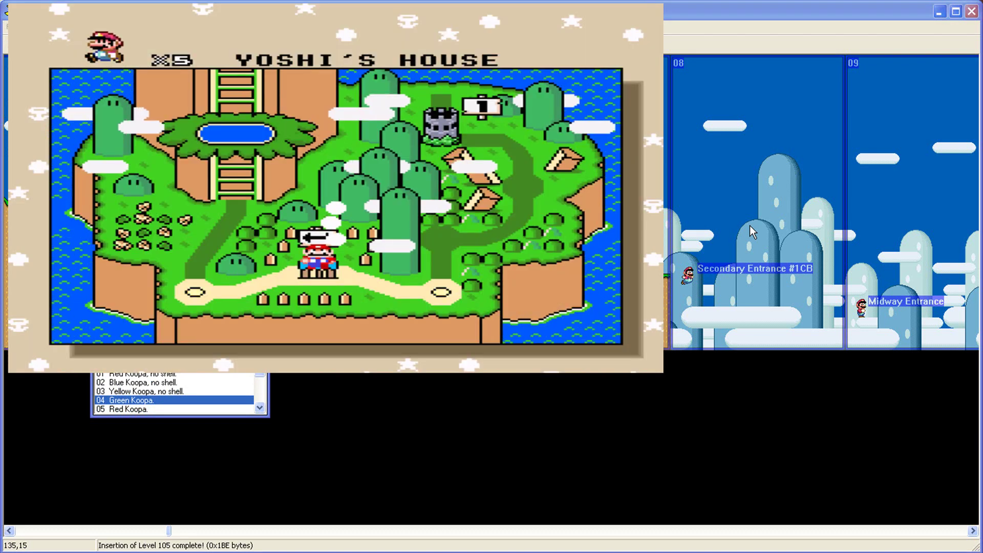
{"action": "key", "text": "Left"}
{"action": "key", "text": "x"}
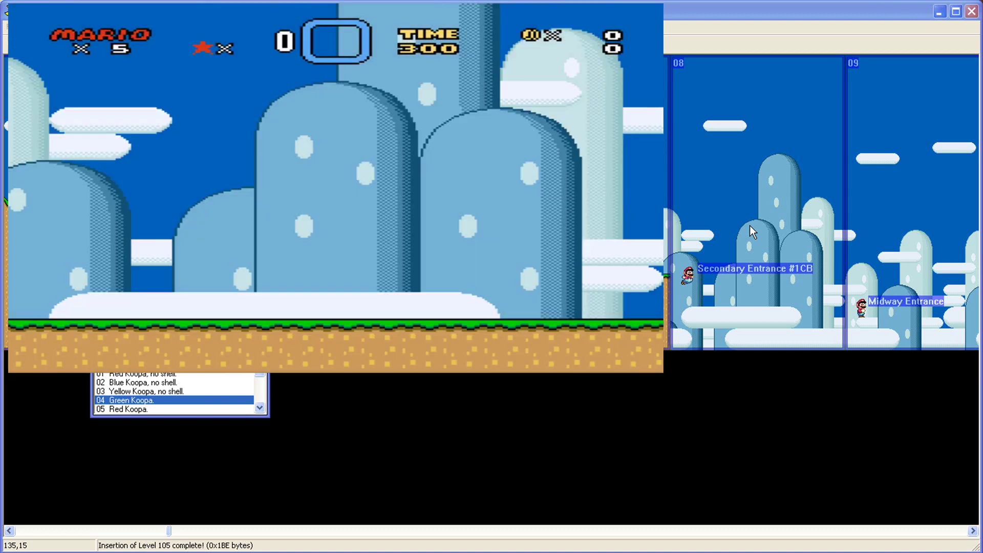
Playtest the level by running Mario past the block structure to the grey arches and grabbing the Koopa's shell.
{"action": "key", "text": "Right"}
{"action": "key", "text": "x"}
{"action": "key", "text": "Right"}
{"action": "key", "text": "x"}
{"action": "key", "text": "Right"}
{"action": "key", "text": "Right"}
{"action": "key", "text": "x"}
{"action": "key", "text": "Right"}
{"action": "key", "text": "x"}
{"action": "key", "text": "Right"}
{"action": "key", "text": "x"}
{"action": "key", "text": "Right"}
{"action": "key", "text": "x"}
{"action": "key", "text": "Left"}
{"action": "key", "text": "x"}
{"action": "key", "text": "x"}
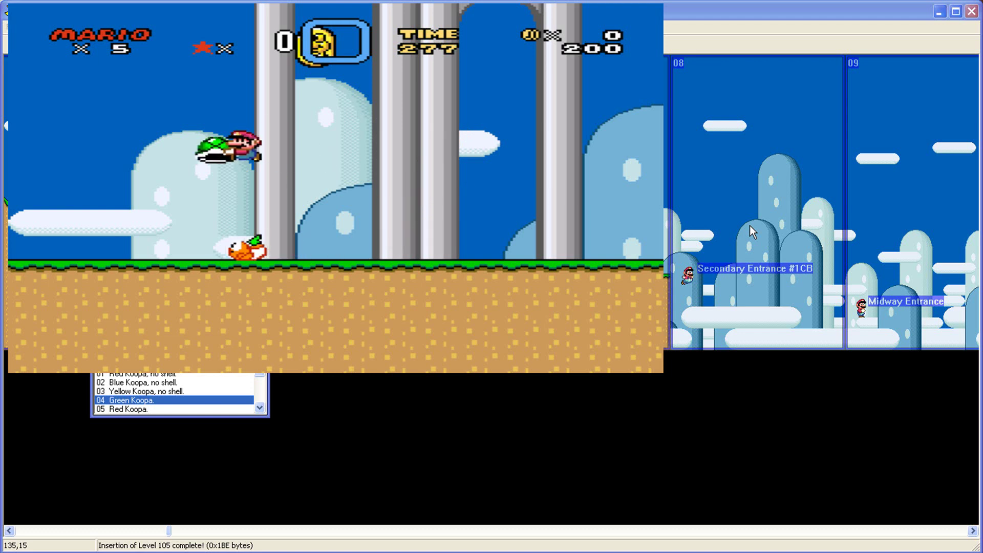
Carry the shell back to release the P-switch from the block beside the cement structure, and jump on the switch to test the coin blocks.
{"action": "key", "text": "Left"}
{"action": "key", "text": "x"}
{"action": "key", "text": "Left"}
{"action": "key", "text": "Right"}
{"action": "key", "text": "x"}
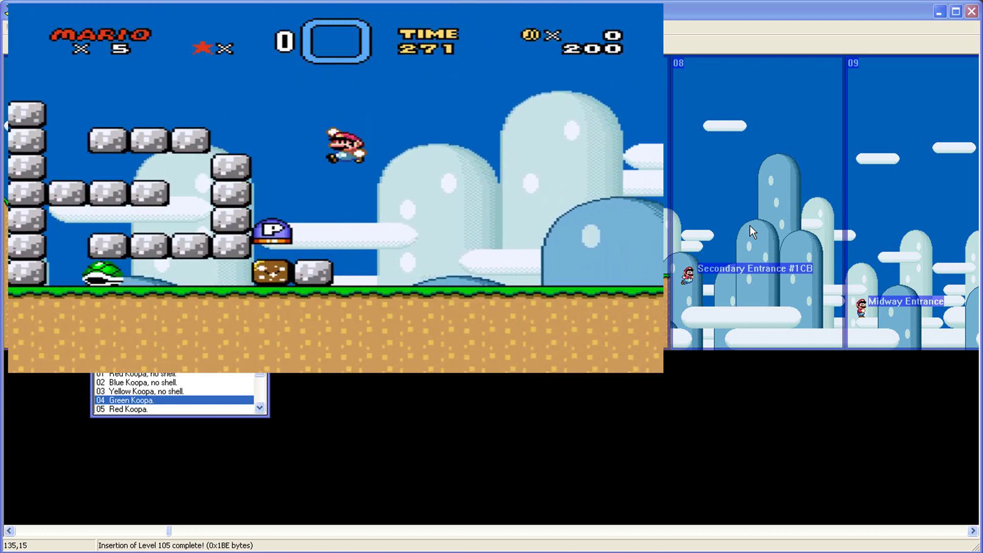
{"action": "key", "text": "Right"}
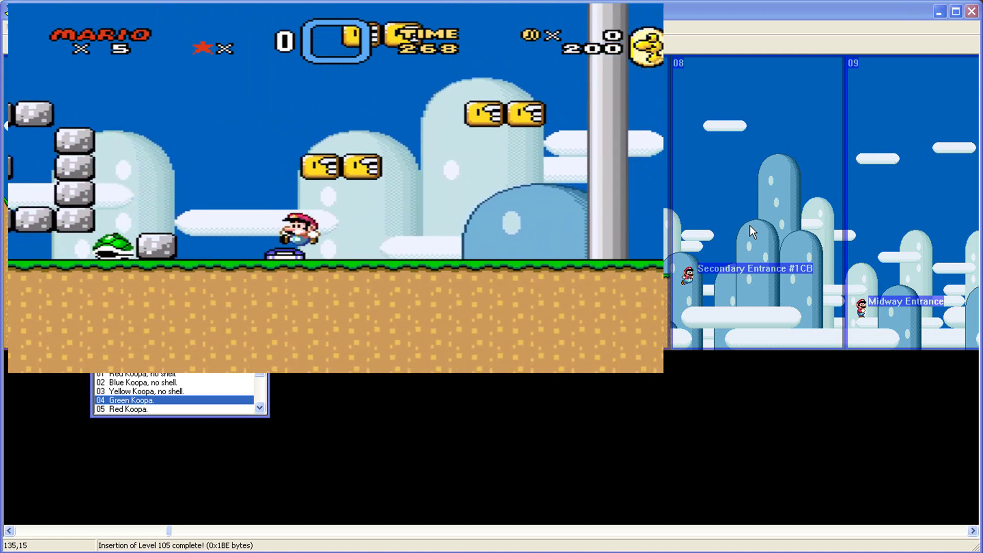
{"action": "key", "text": "x"}
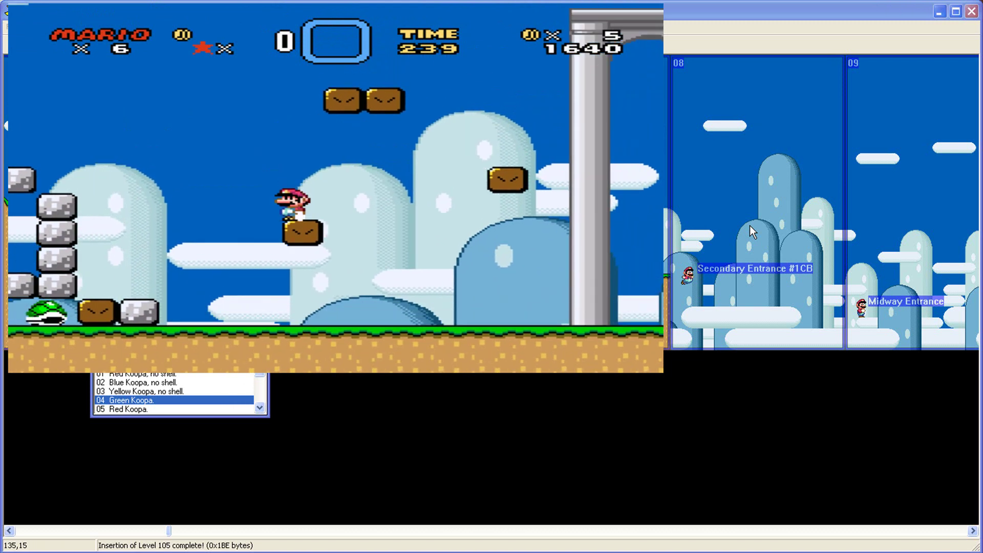
End the playtest by closing the emulator, and return to the Add Sprites Window in Lunar Magic.
{"action": "key", "text": "Escape"}
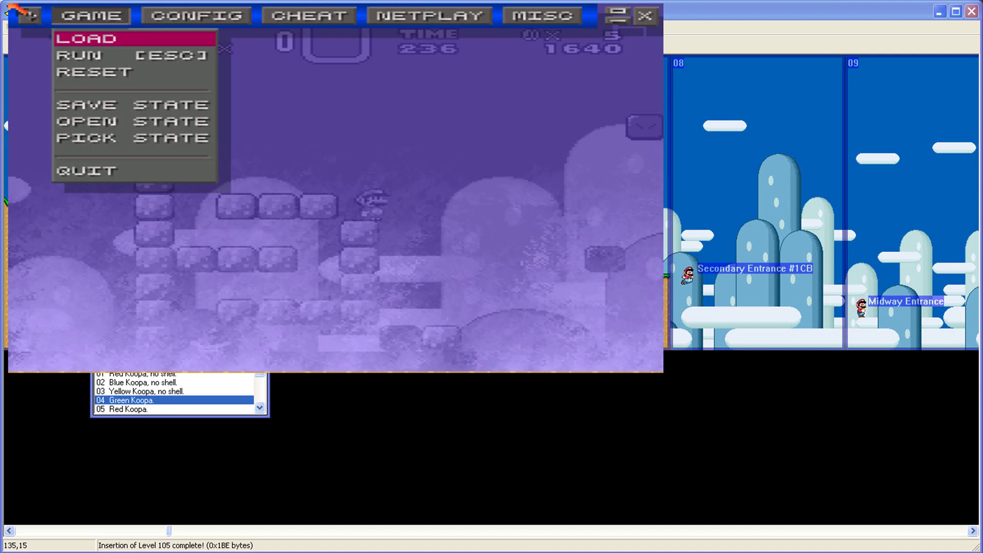
{"action": "left_click", "coordinate": [645, 16]}
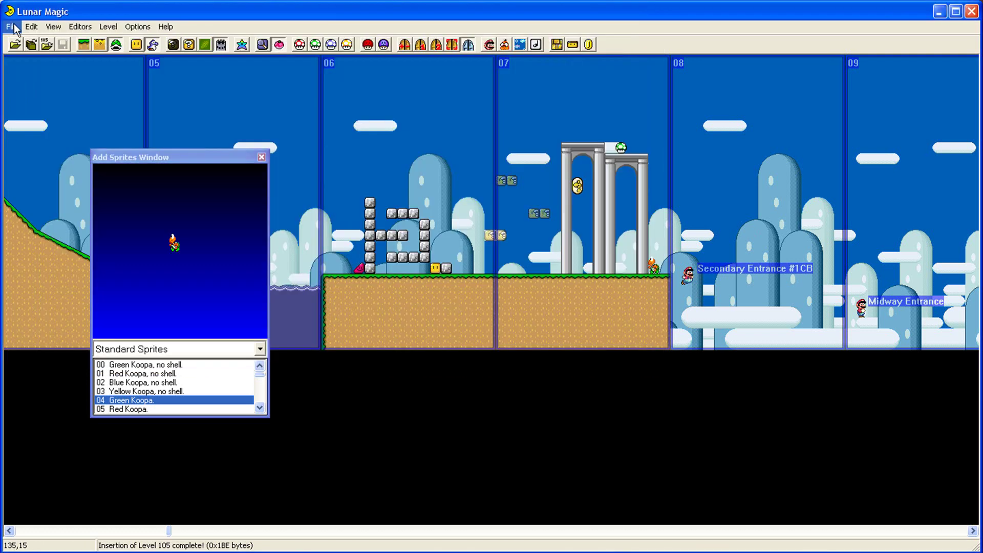
{"action": "left_click", "coordinate": [160, 158]}
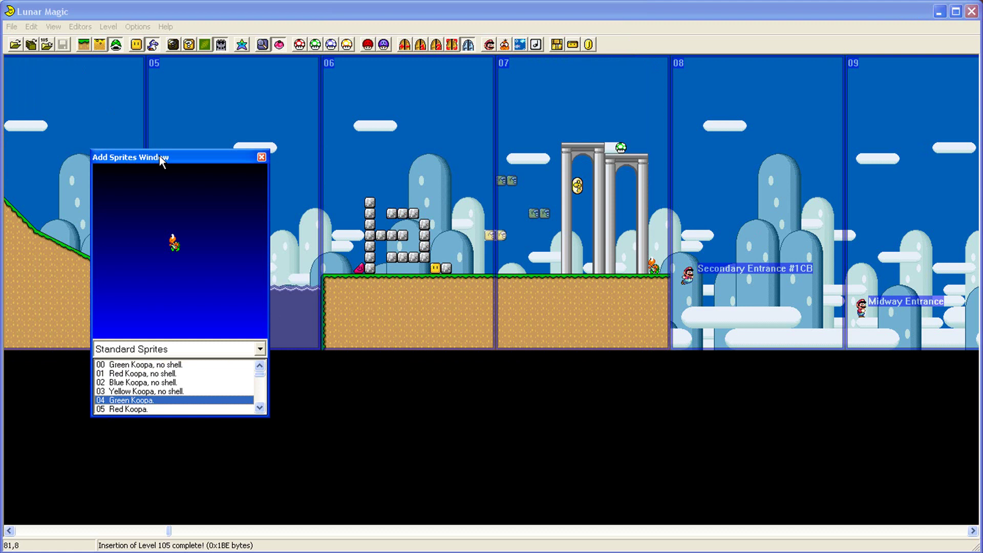